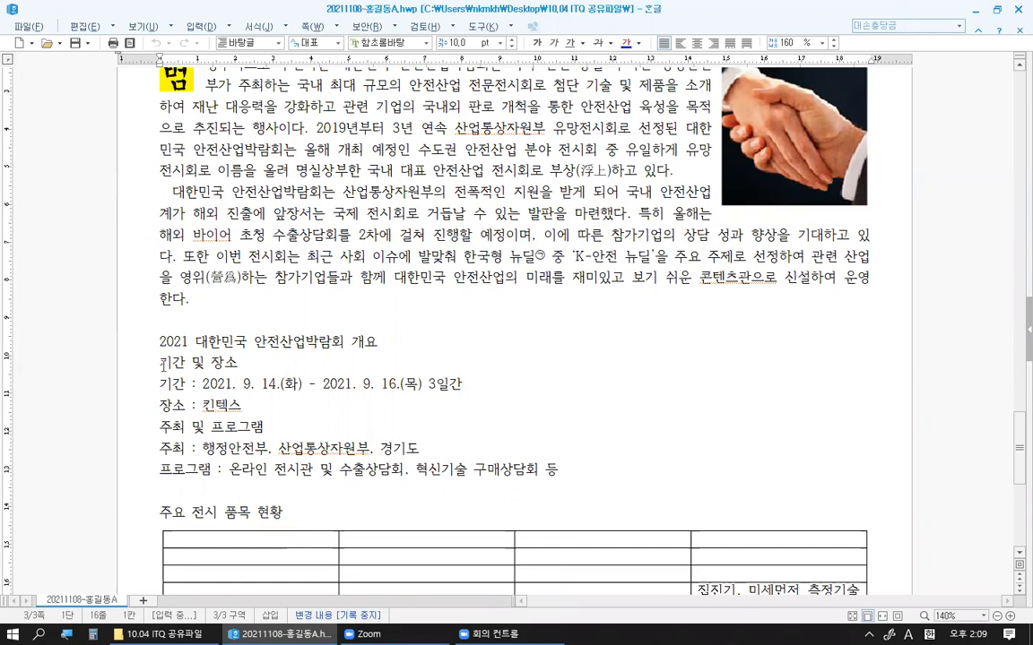
Open the special character table at the start of the overview heading and display the 전각 기호(일반) area of the 한글(HNC) set
left_click(194, 27)
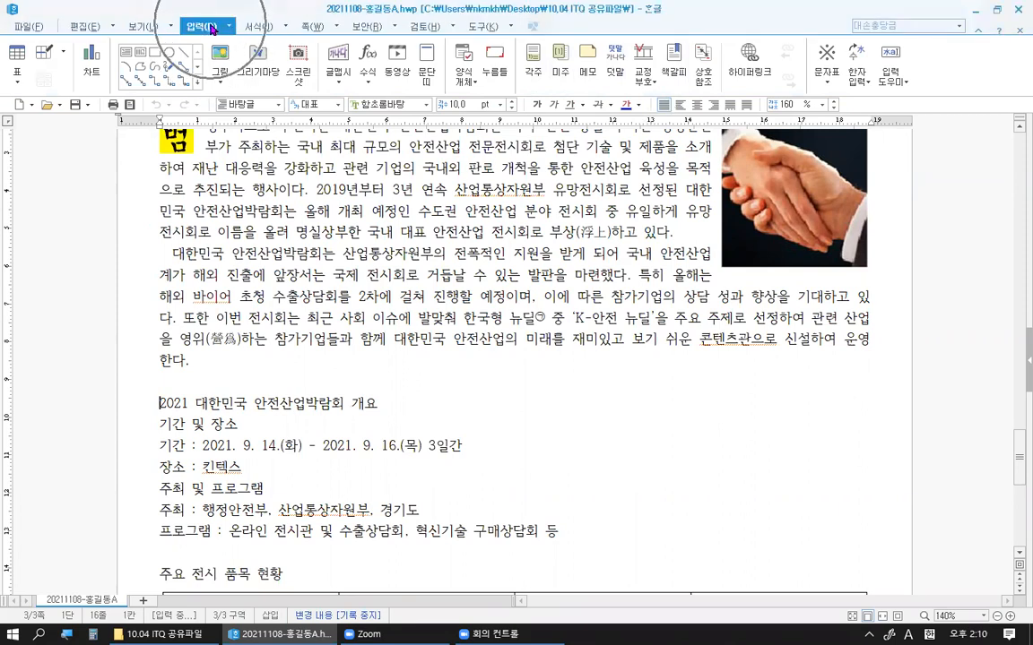
left_click(826, 61)
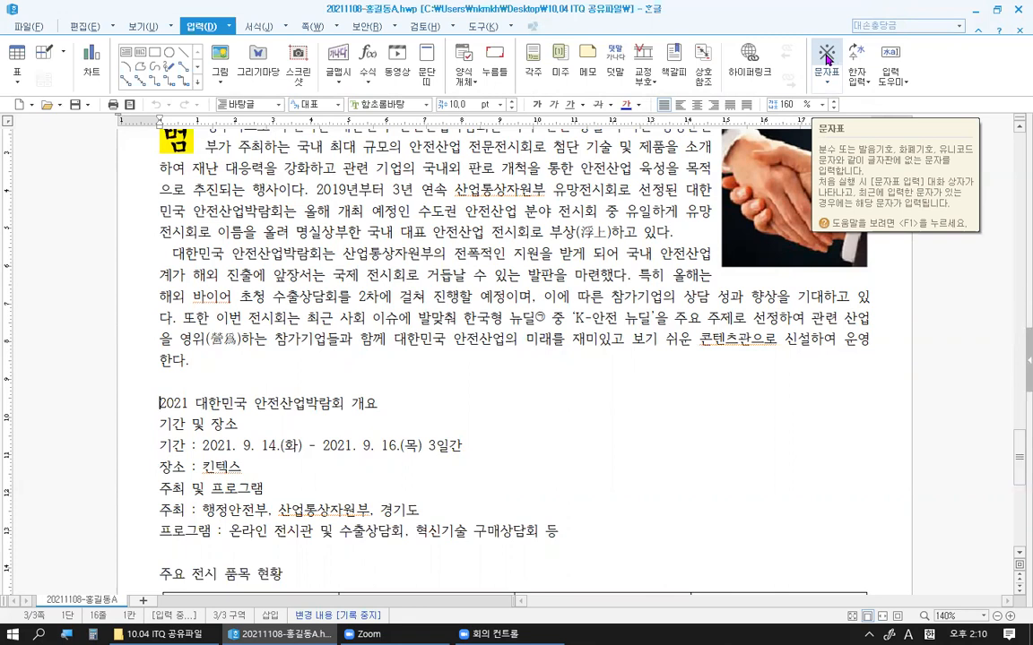
left_click(826, 59)
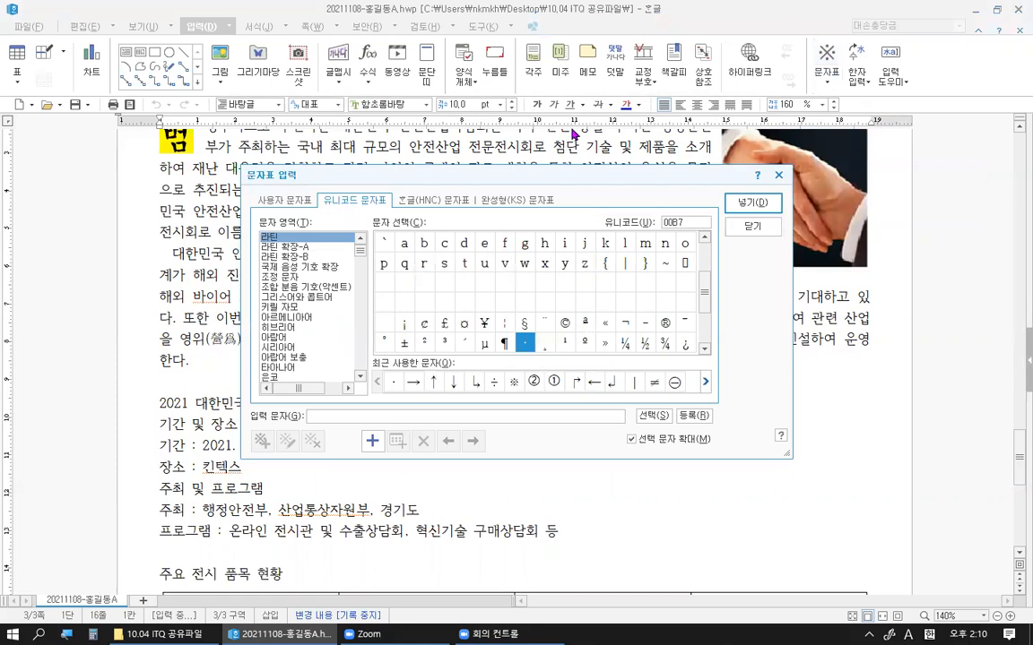
left_click_drag(558, 174, 539, 218)
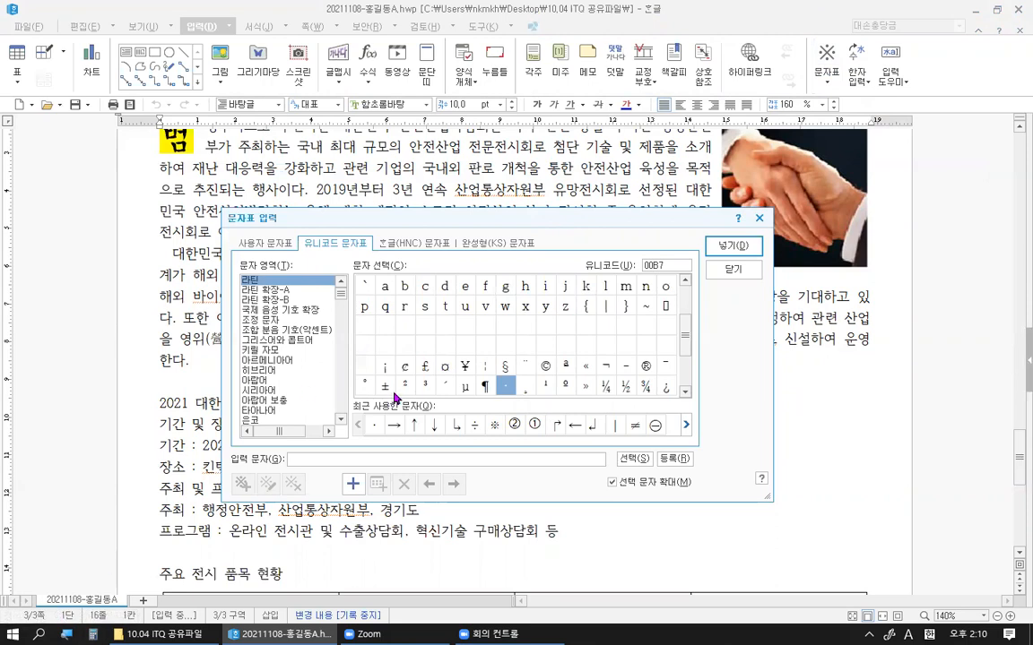
left_click(406, 248)
key("ctrl")
key("ctrl")
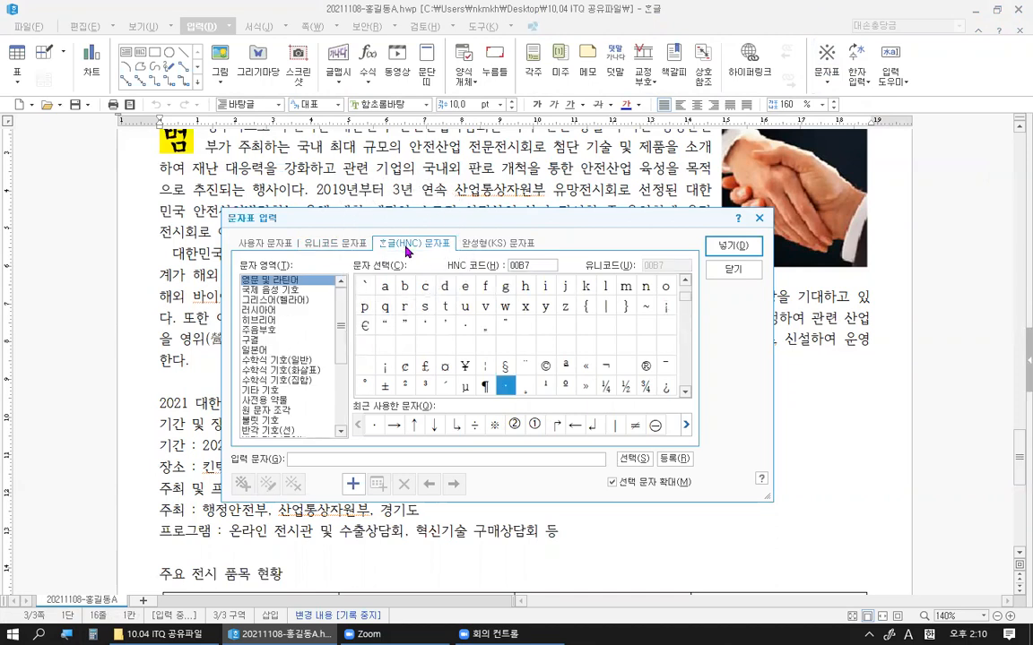
key("ctrl")
key("ctrl")
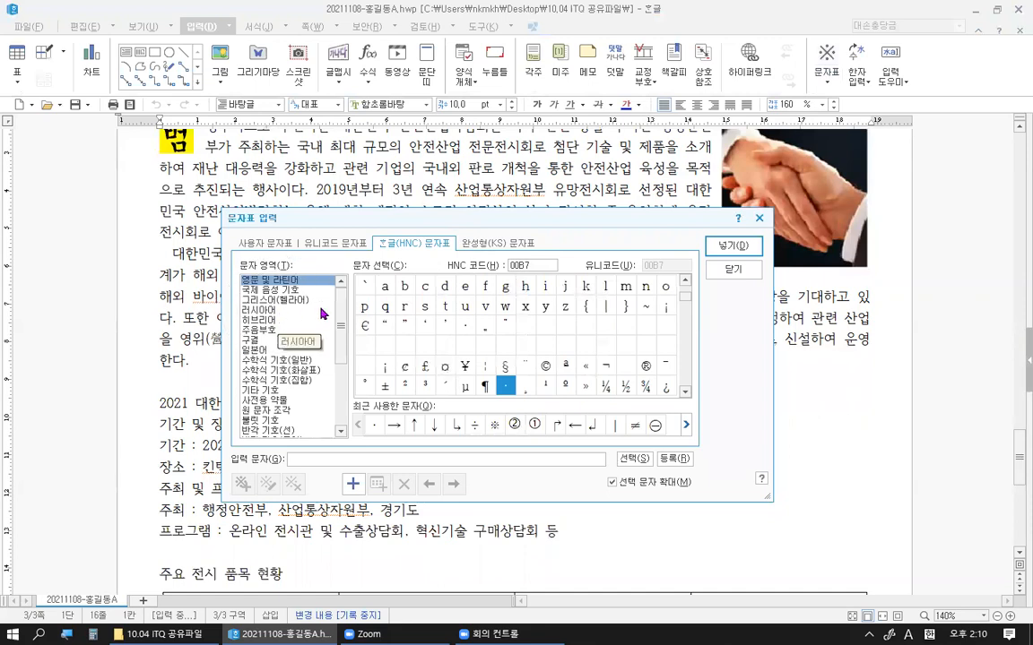
scroll(339, 337, "down", 2)
scroll(340, 337, "down", 1)
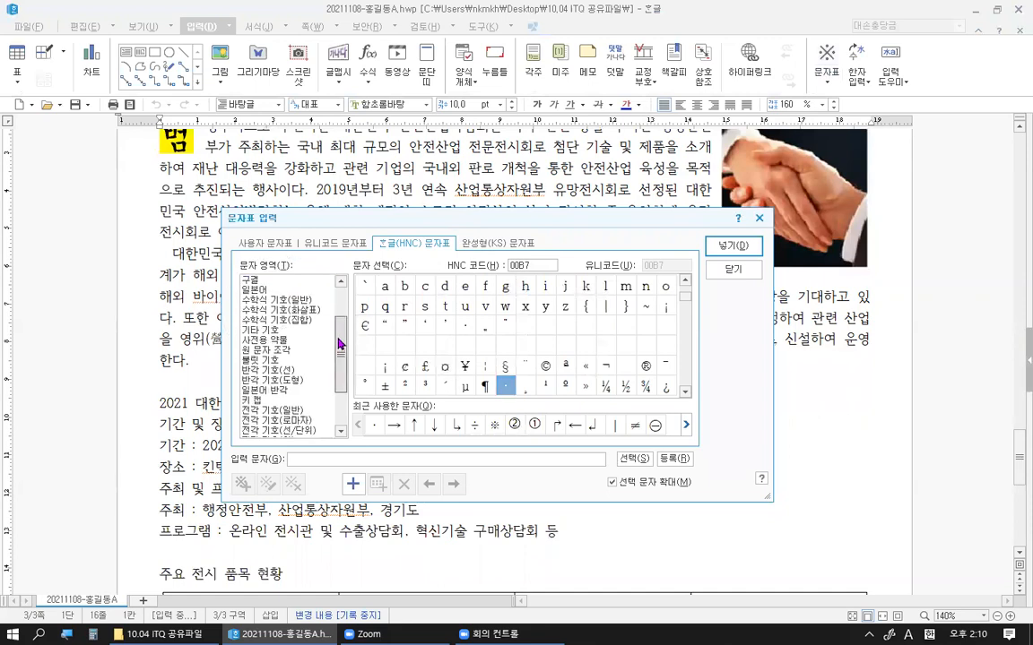
left_click(277, 414)
key("ctrl")
key("ctrl")
key("ctrl")
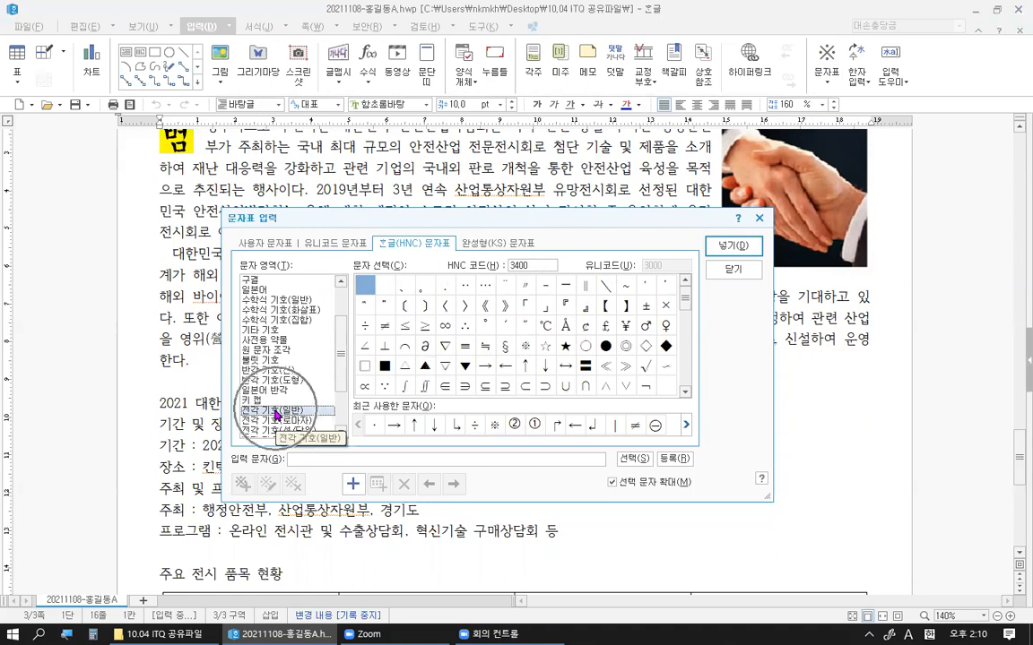
key("ctrl")
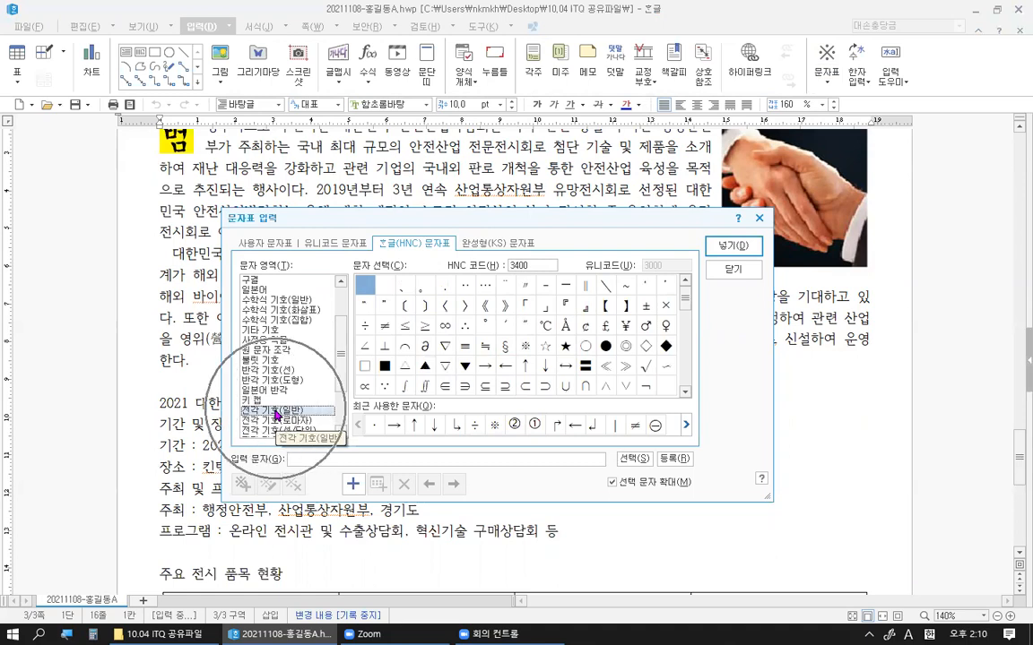
key("ctrl")
key("ctrl")
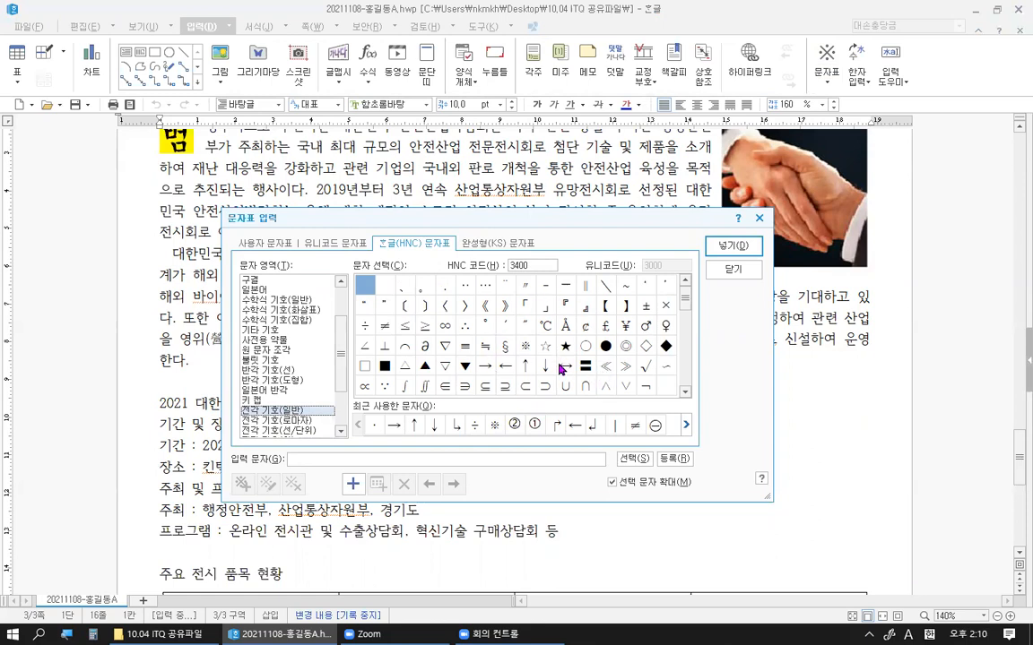
Insert the ◈ symbol in front of the heading "2021 대한민국 안전산업박람회 개요"
left_click(686, 394)
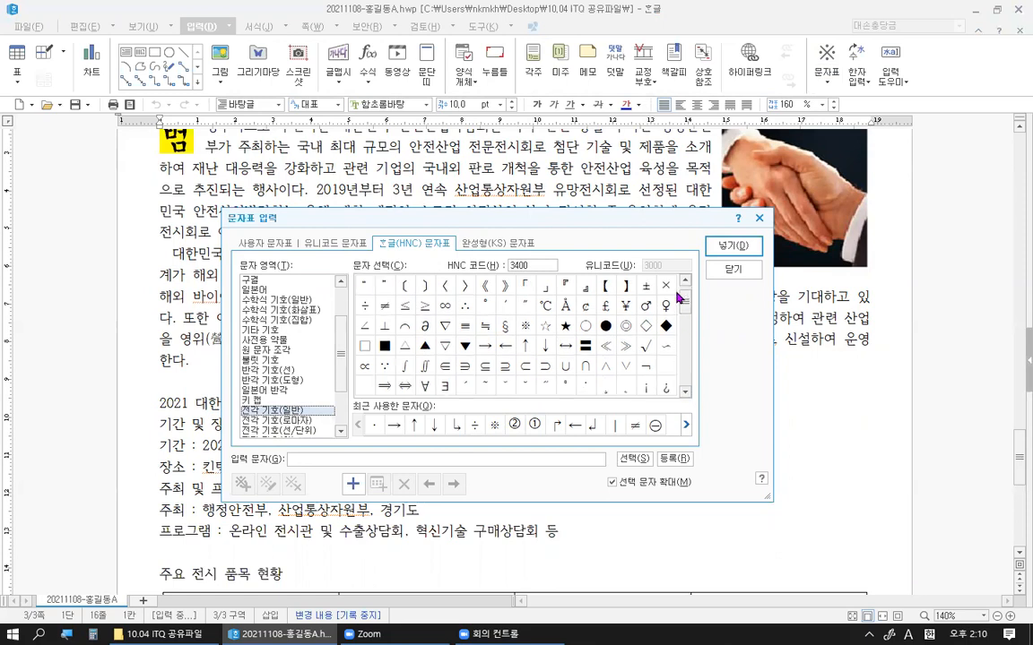
left_click(685, 393)
left_click(685, 392)
left_click(685, 393)
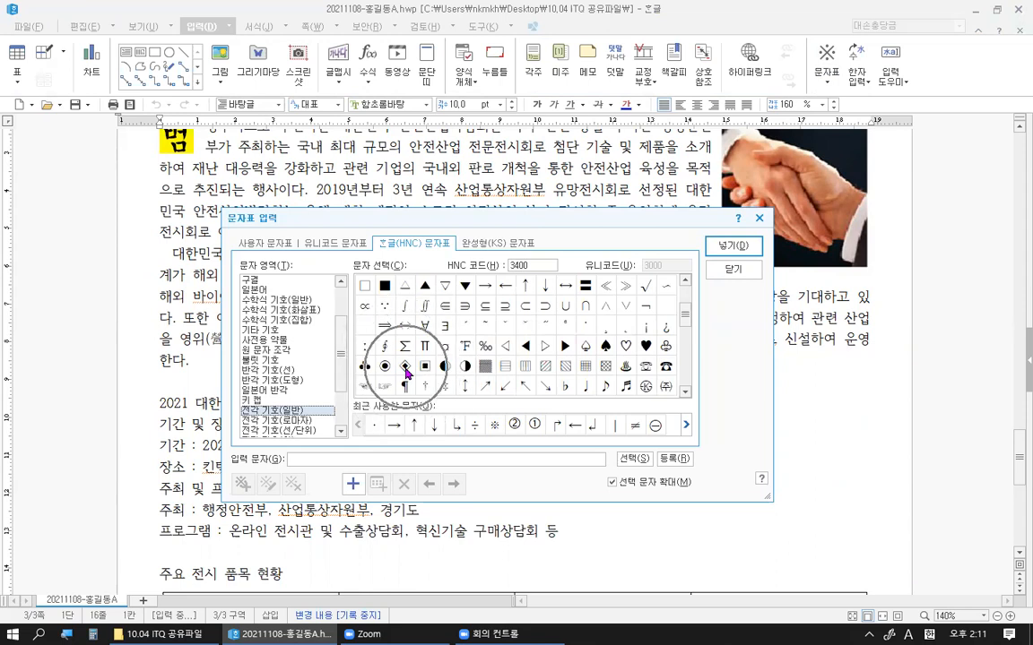
left_click(405, 370)
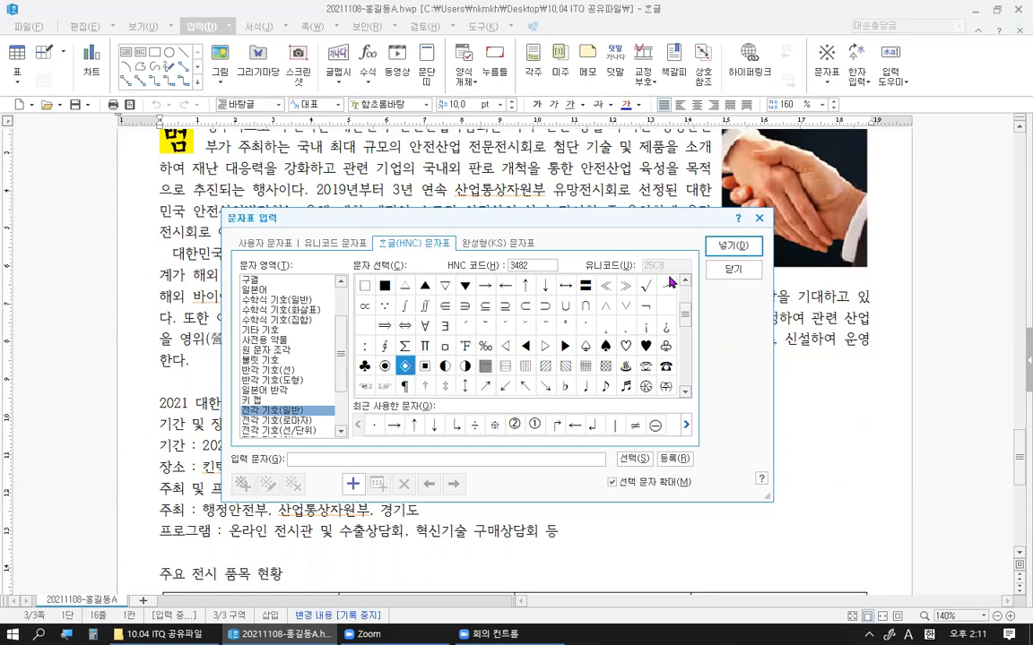
left_click(722, 251)
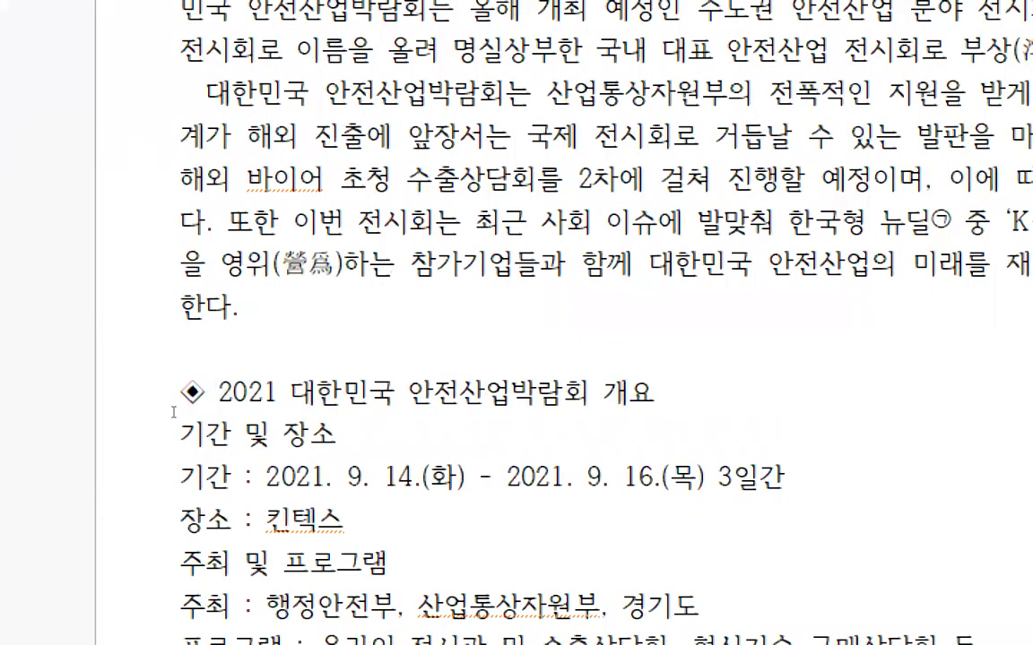
Insert the same ◈ symbol in front of the heading "주요 전시 품목 현황"
scroll(183, 477, "down", 3)
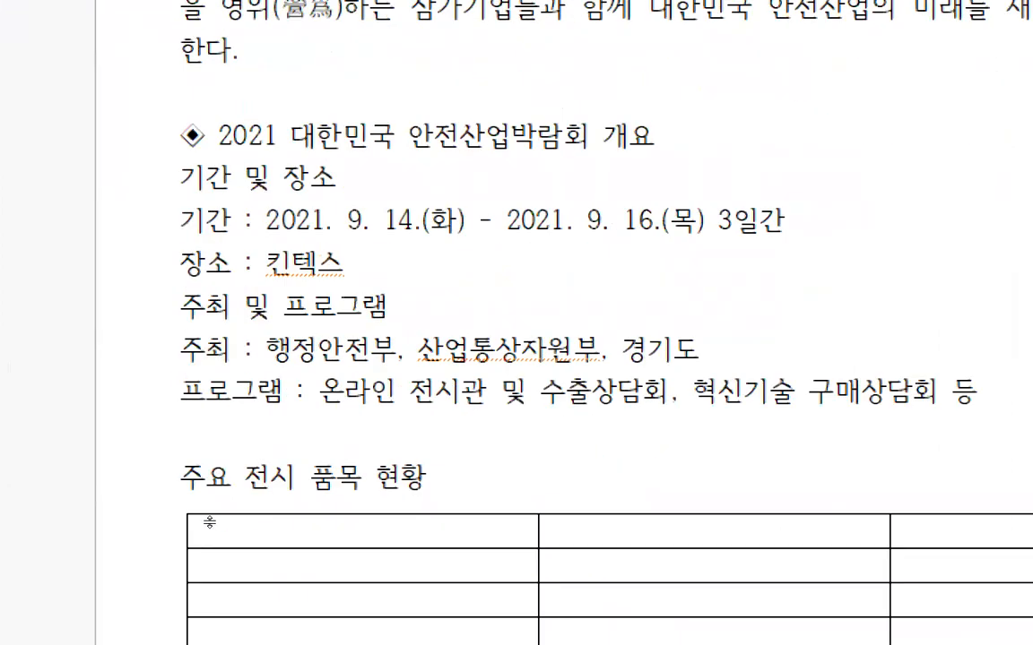
left_click(162, 455)
key("ctrl+F10")
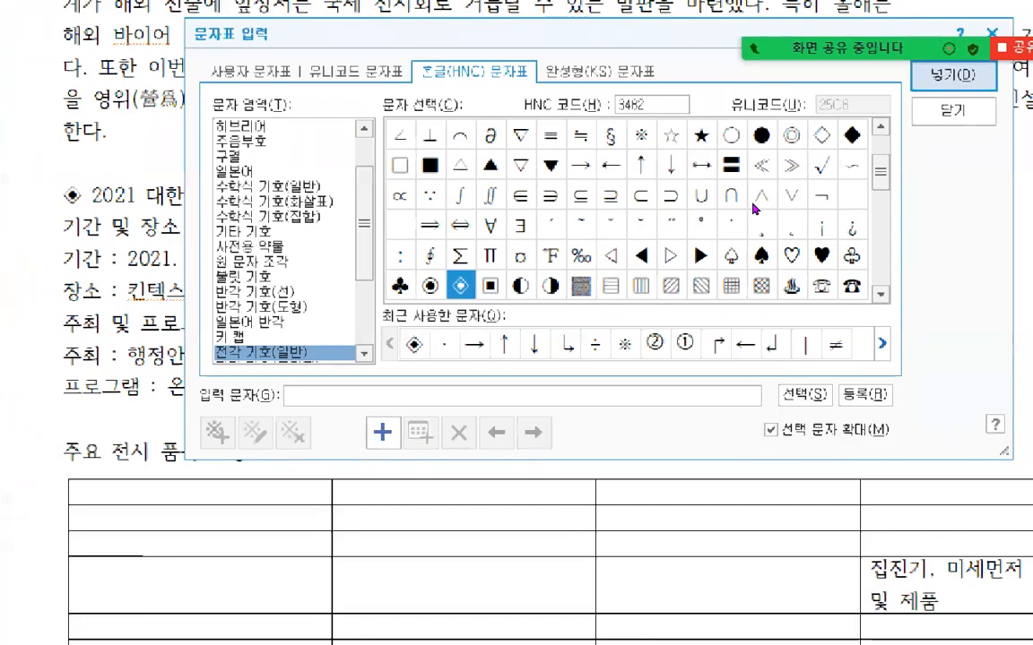
key("Return")
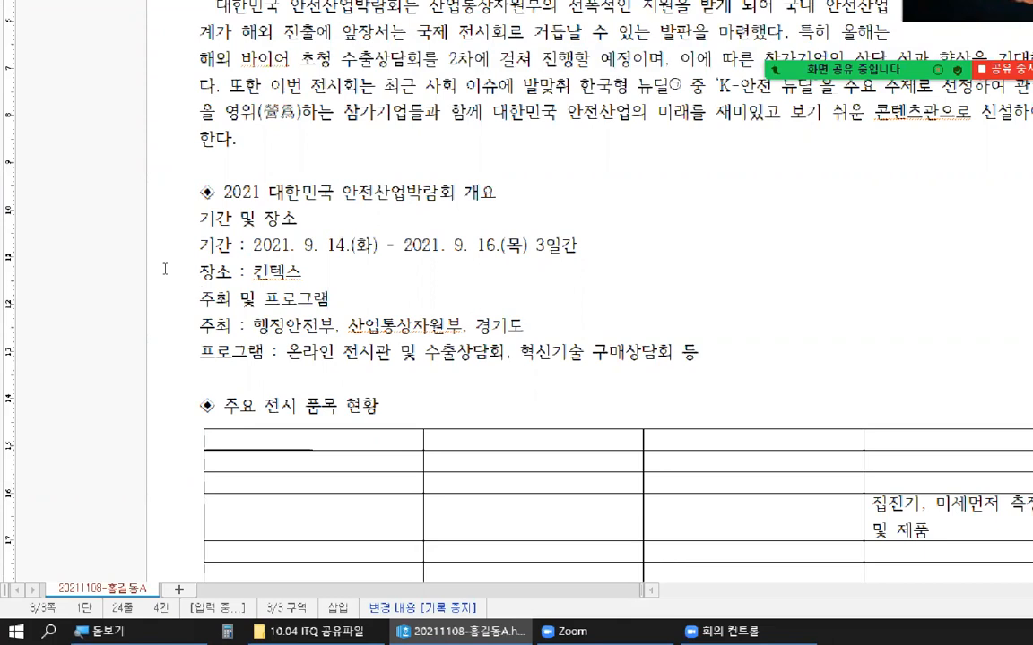
Format the whole "◈ 2021 대한민국 안전산업박람회 개요" heading line in the 궁서 font at 18 pt
left_click_drag(162, 279, 395, 289)
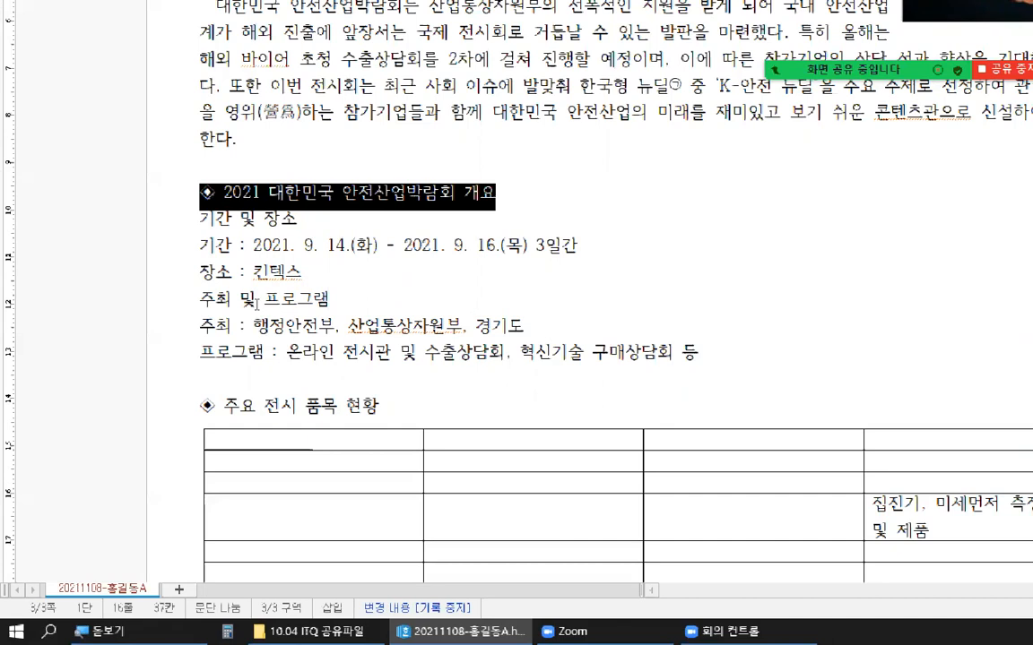
left_click(202, 267)
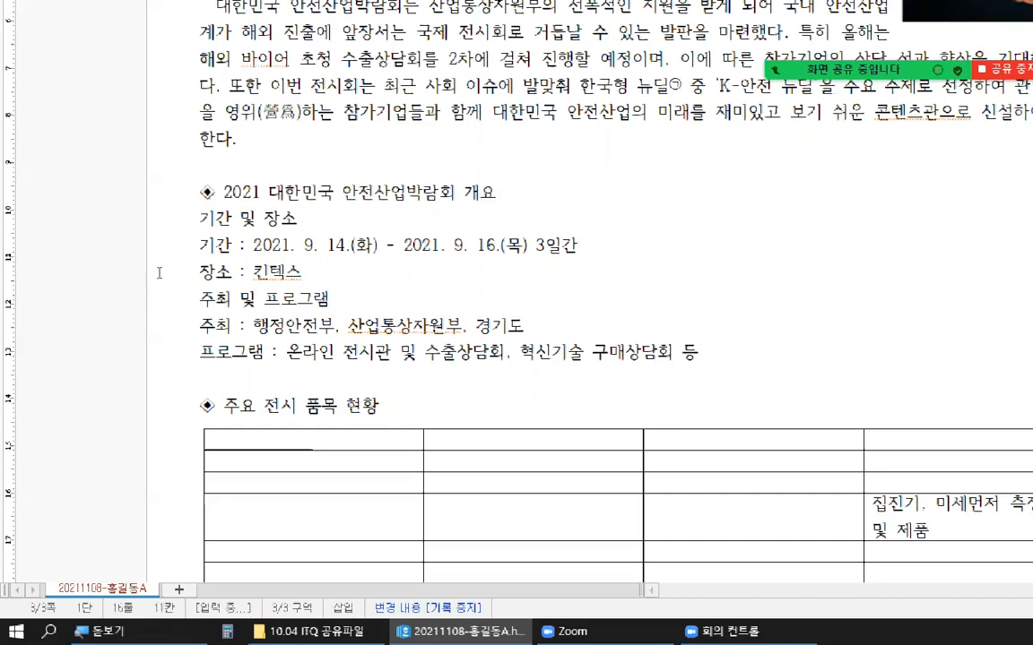
key("Up")
key("shift+Right")
key("shift+Right")
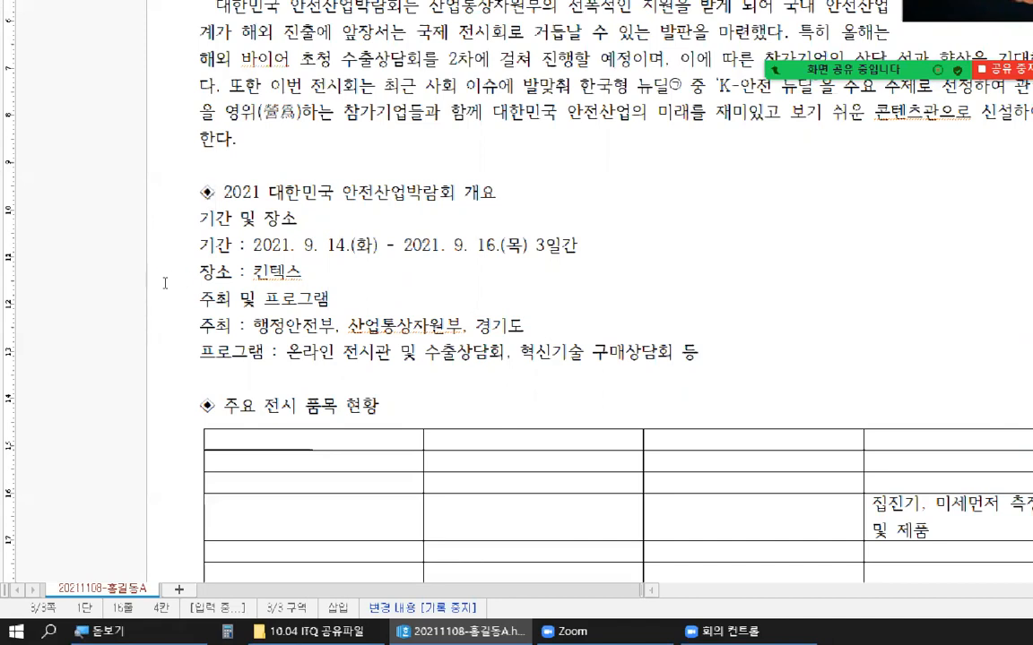
key("shift+Right")
key("shift+Right")
key("shift+Right")
key("shift+Right")
key("shift+Right")
key("shift+Right")
key("shift+Right")
key("shift+Right")
key("shift+Right")
key("shift+Right")
key("shift+Right")
key("shift+Right")
key("shift+Right")
key("shift+Right")
key("shift+Right")
key("shift+Right")
key("shift+Right")
key("shift+Right")
key("shift+Right")
key("shift+Right")
key("shift+Right")
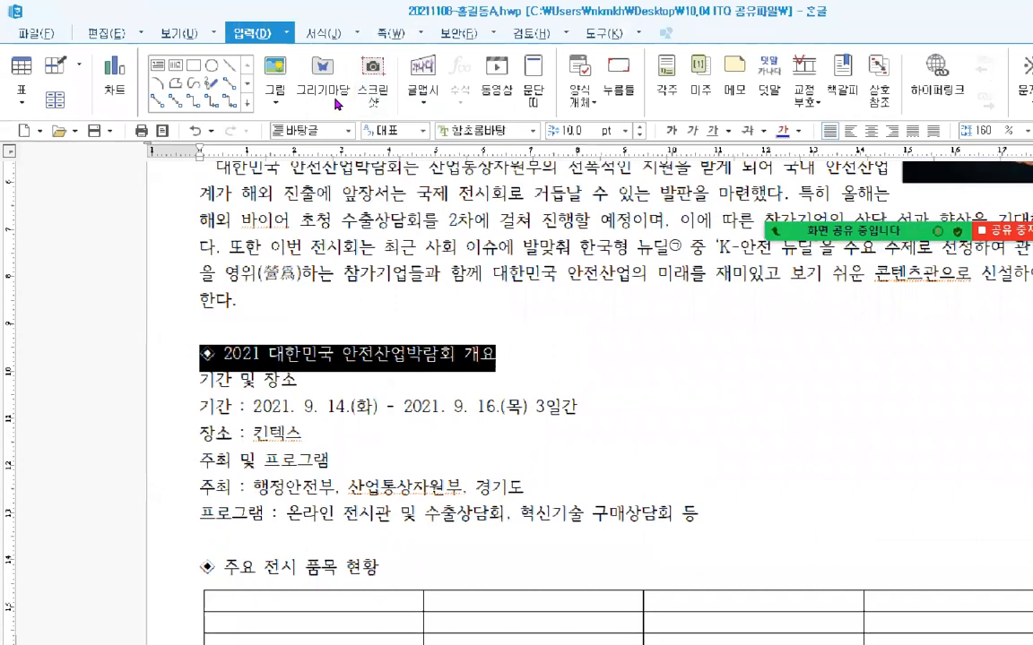
type("궁서")
key("Return")
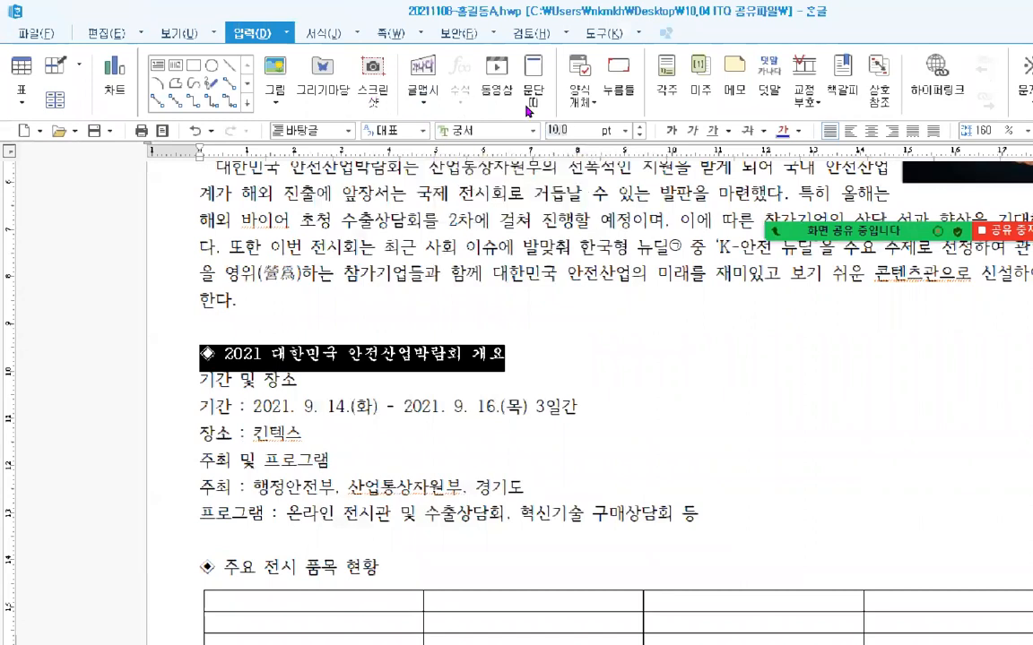
type("13")
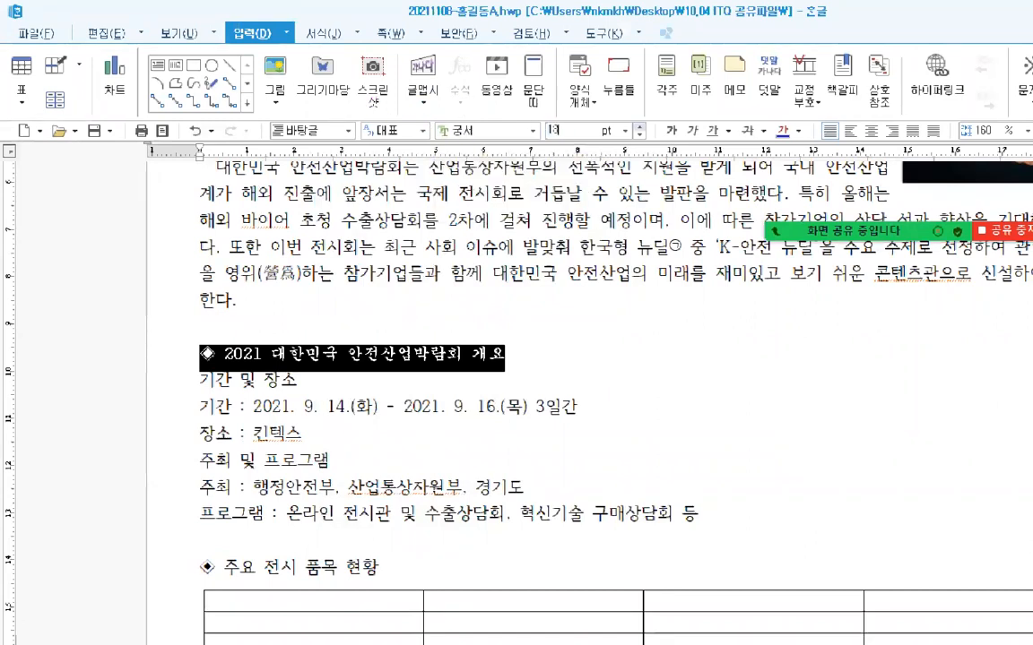
key("Return")
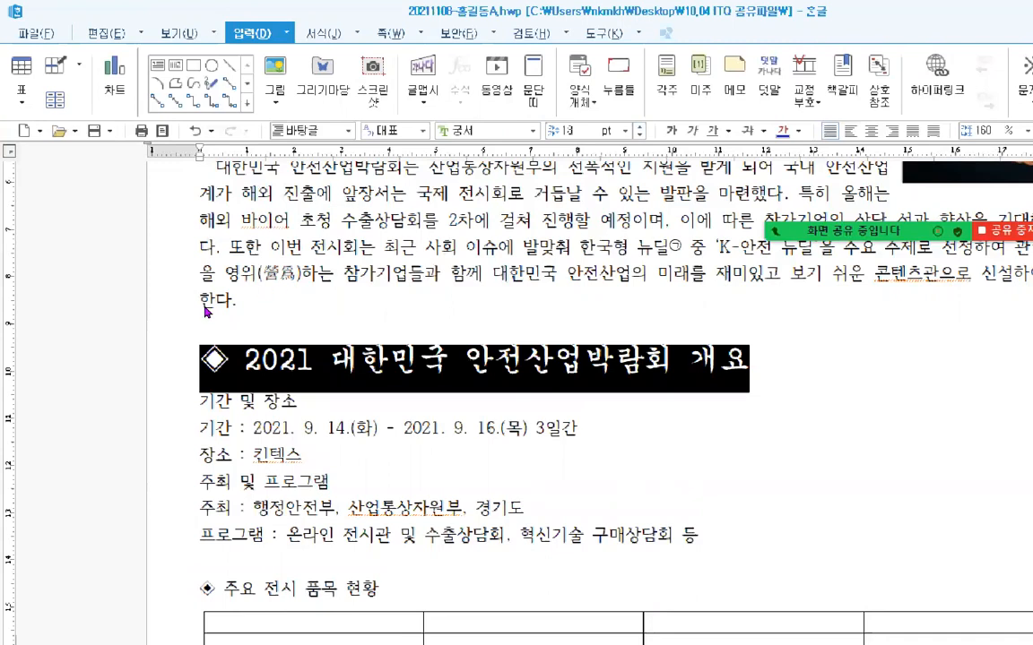
left_click(155, 263)
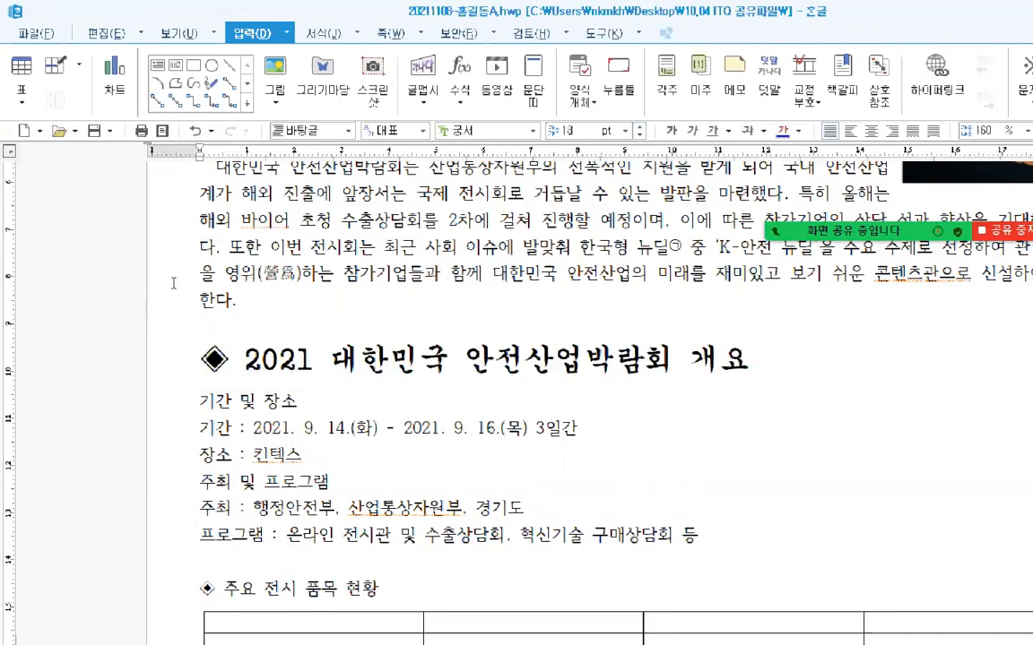
Set the font color of "2021 대한민국 안전산업박람회 개요", excluding the ◈ symbol, to white in the character shape settings
left_click_drag(198, 292, 588, 289)
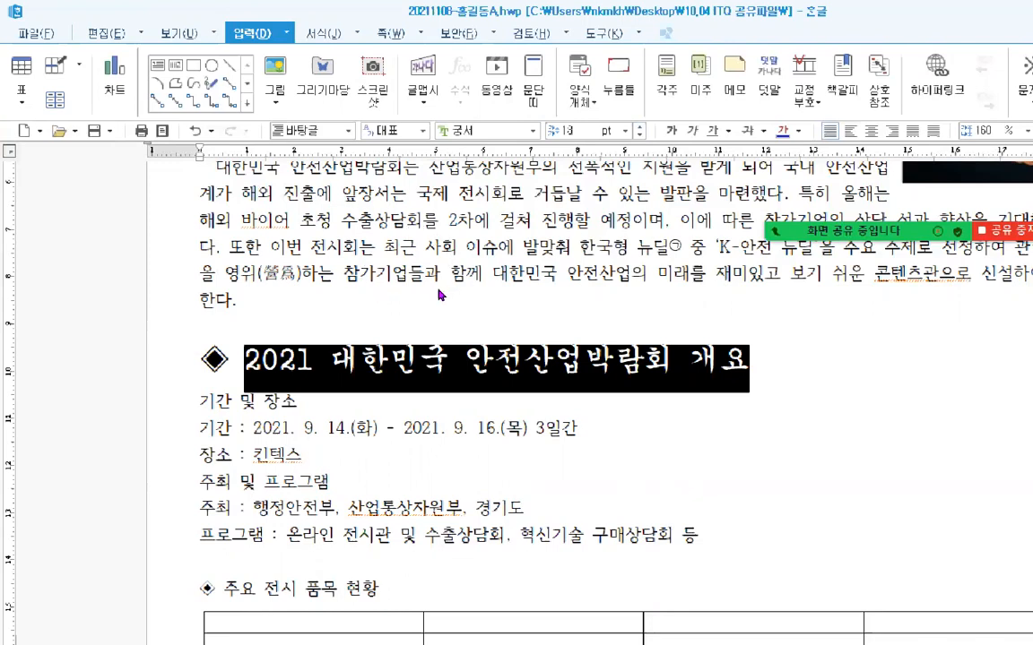
right_click(521, 363)
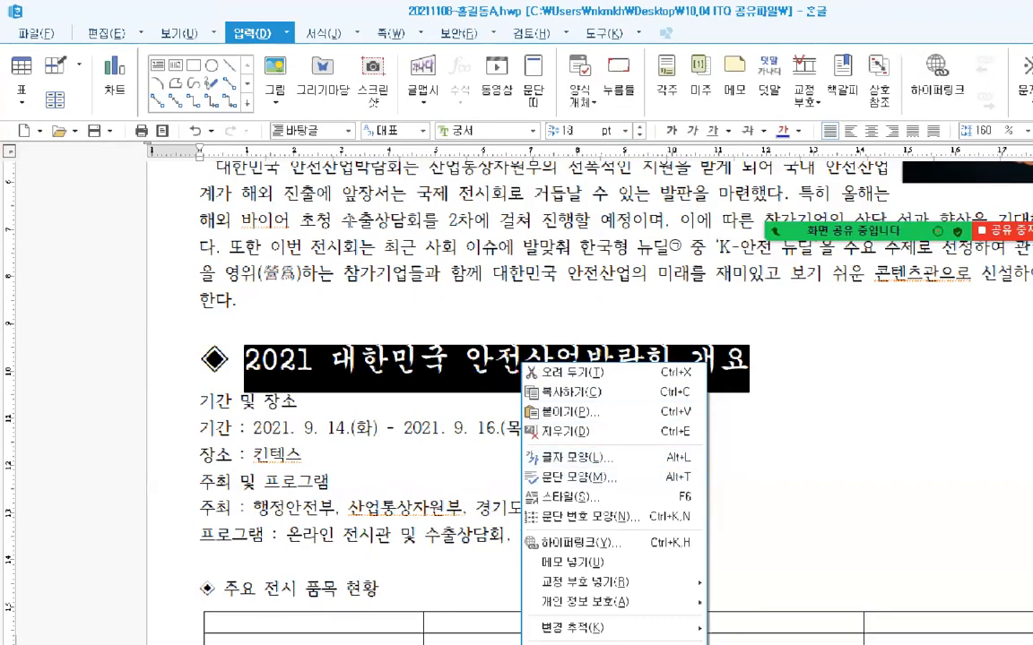
left_click(265, 35)
left_click(321, 33)
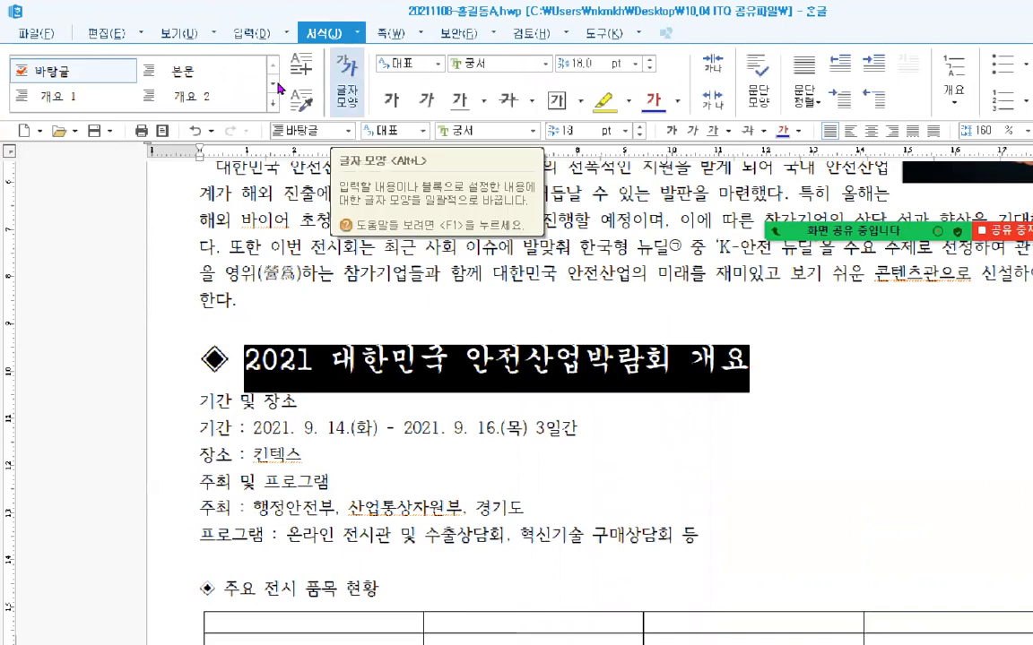
key("ctrl")
key("ctrl")
key("ctrl")
key("ctrl")
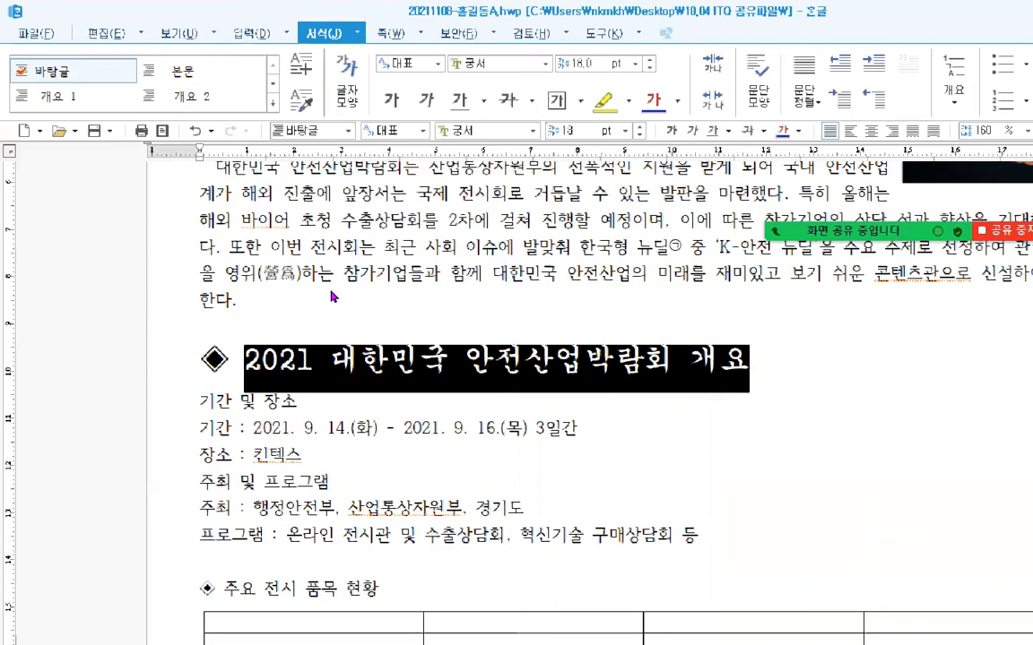
key("alt+l")
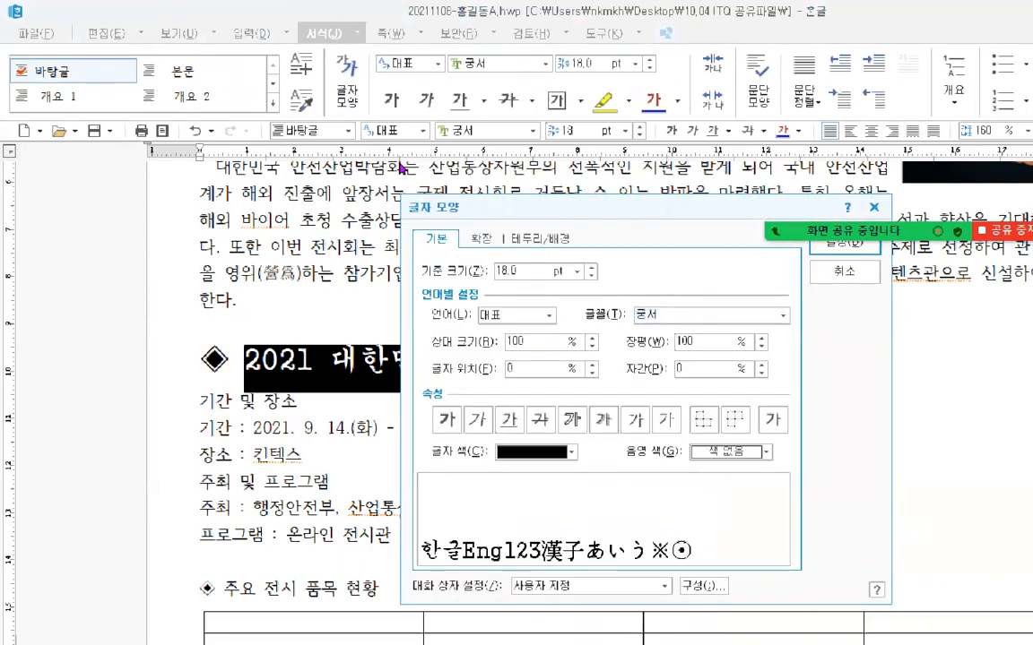
left_click_drag(527, 208, 392, 187)
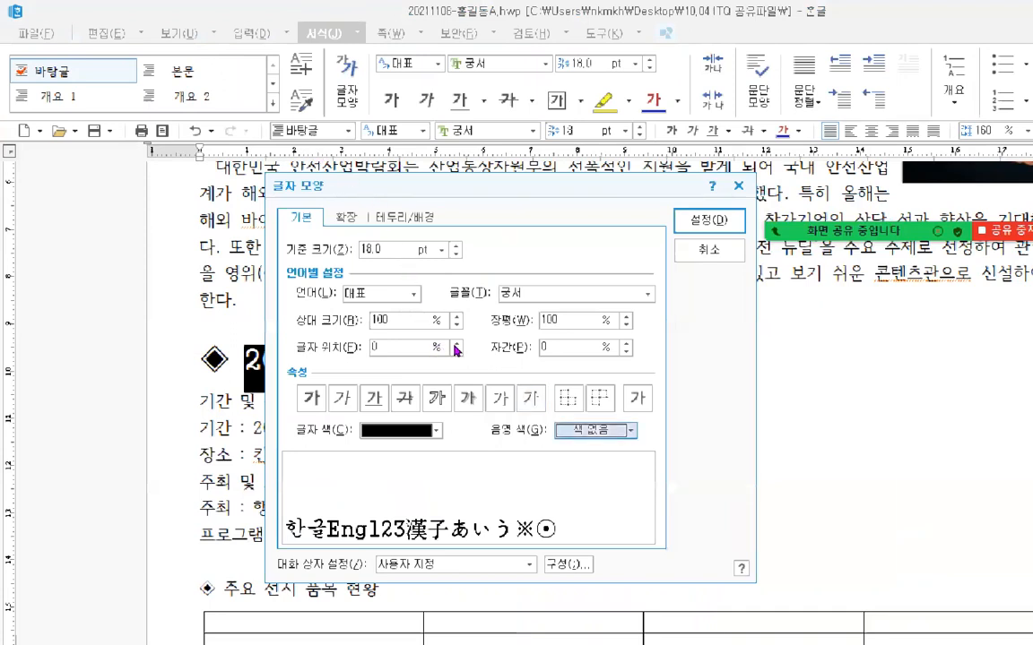
key("shift+Tab")
left_click(392, 430)
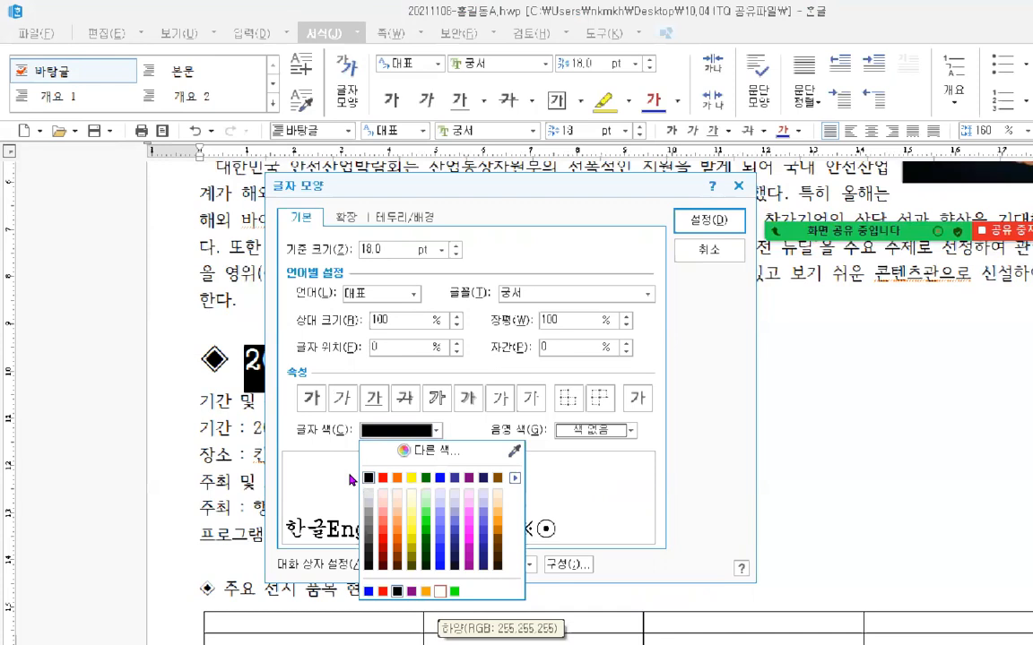
left_click(439, 592)
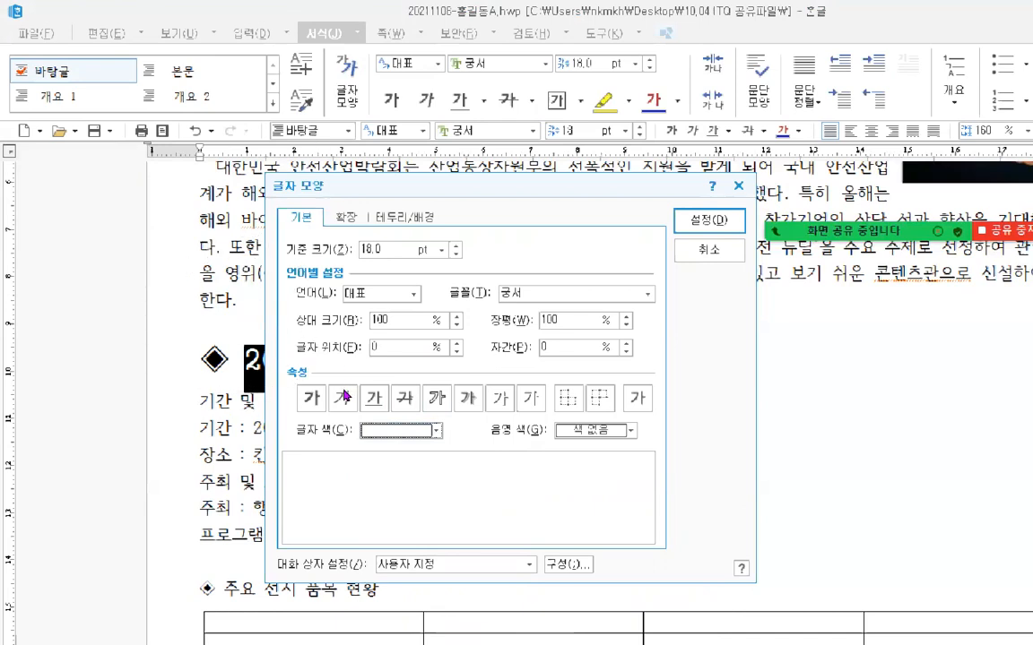
Set the shading color of the selected heading text to red and apply the character settings
left_click(592, 431)
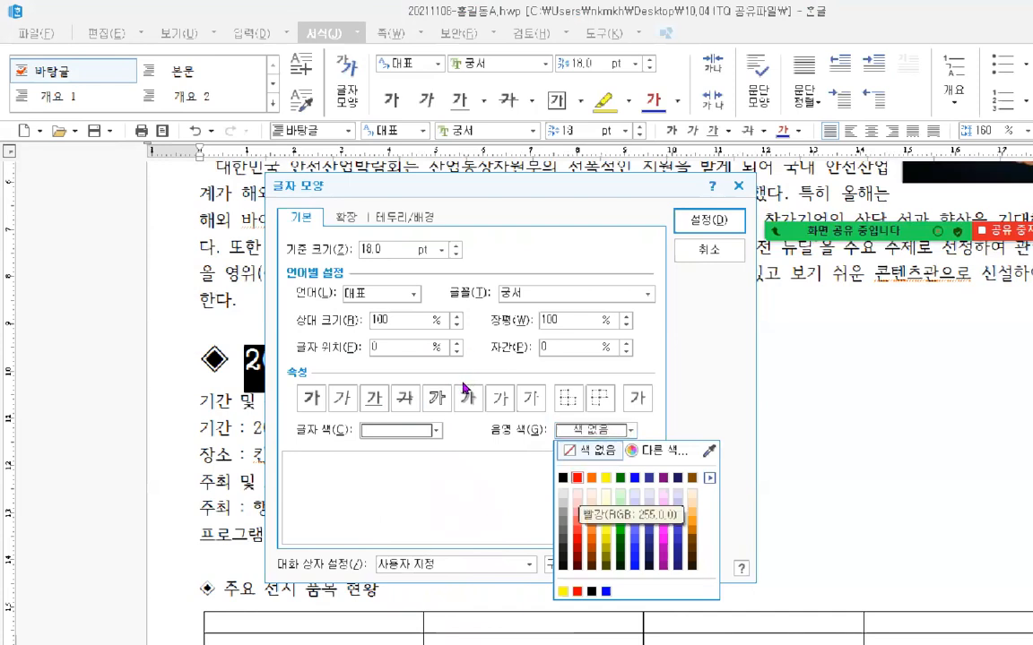
left_click(577, 478)
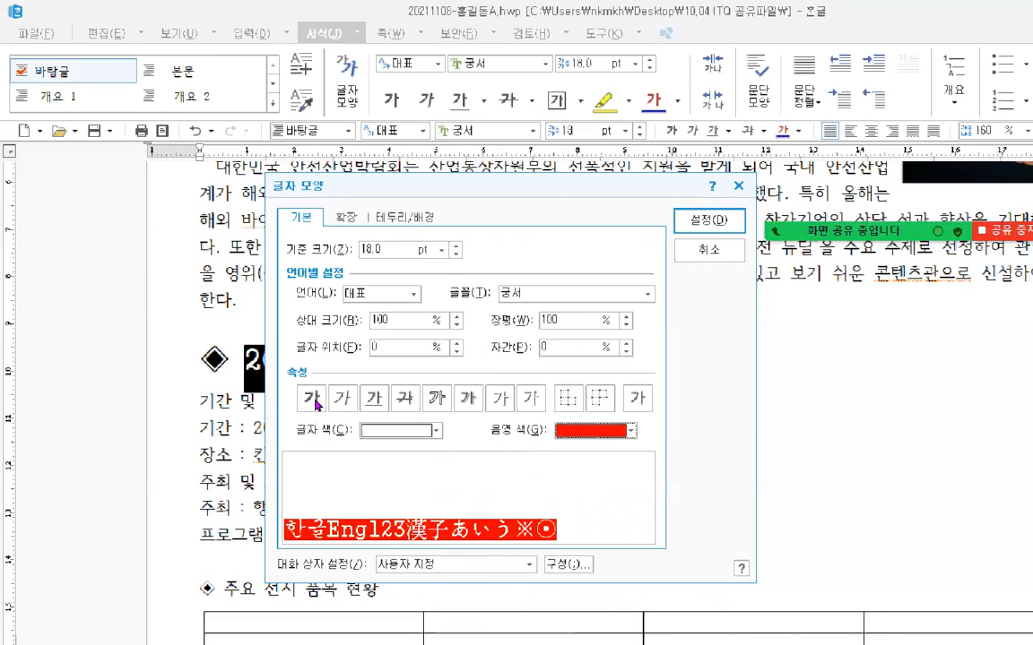
key("Return")
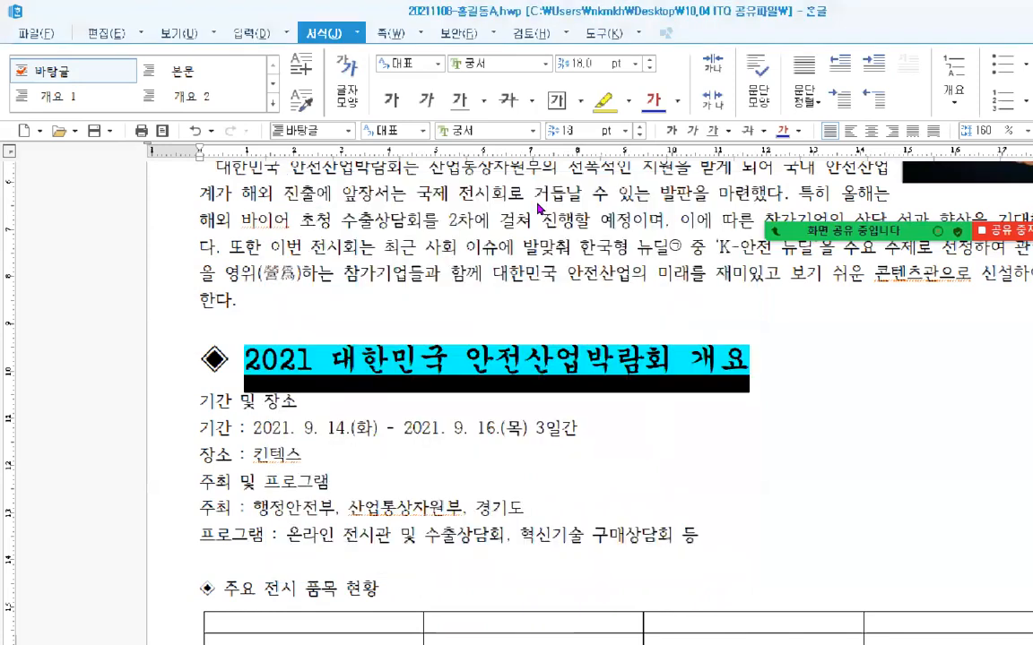
key("Escape")
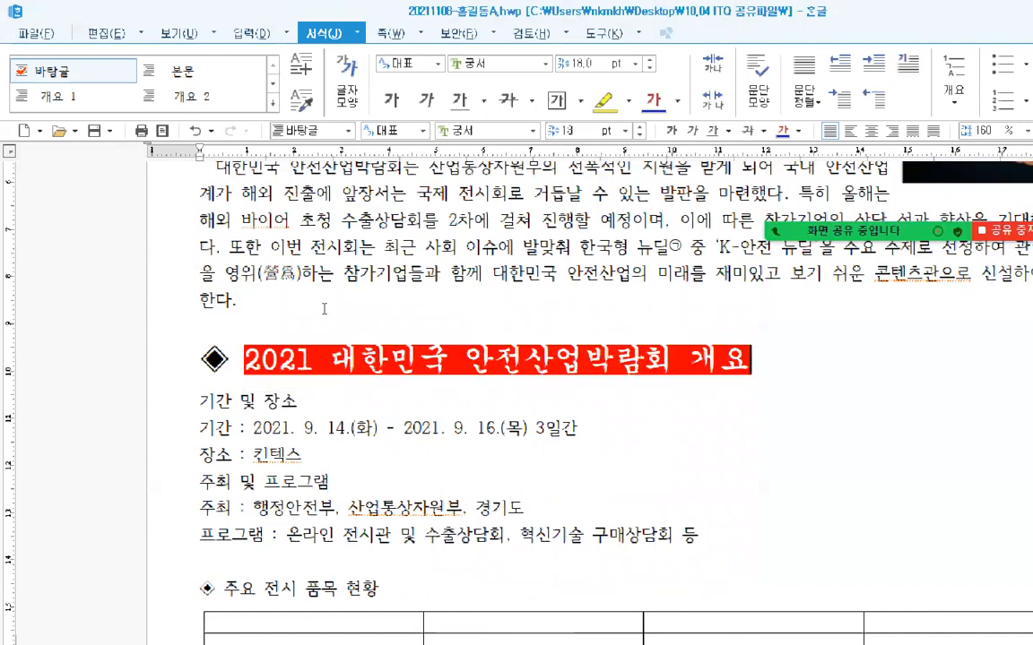
key("Home")
key("shift+Right")
key("shift+Right")
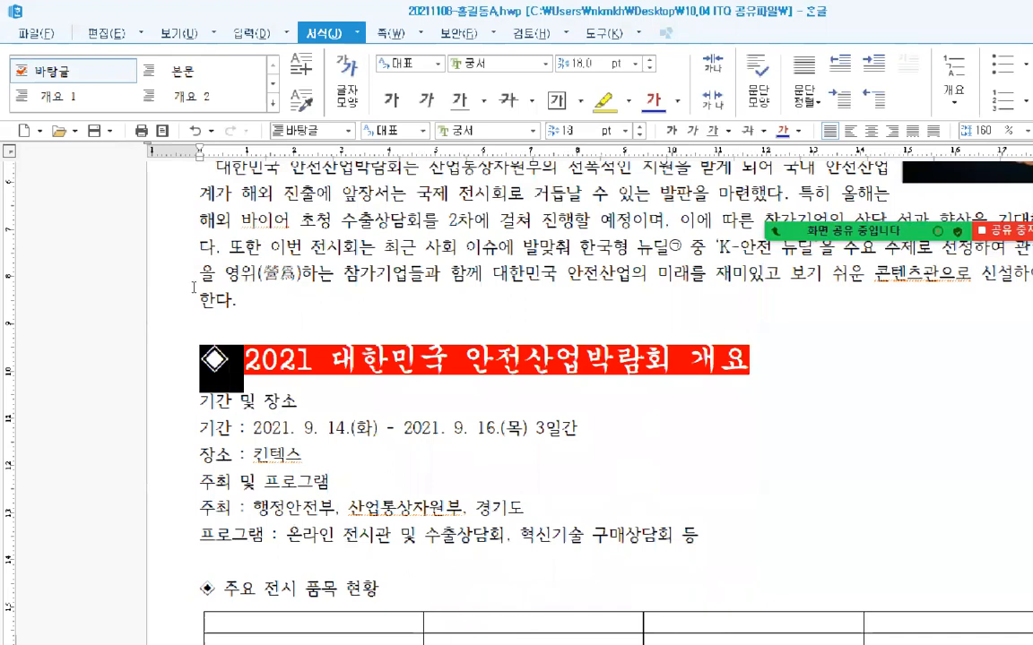
key("Escape")
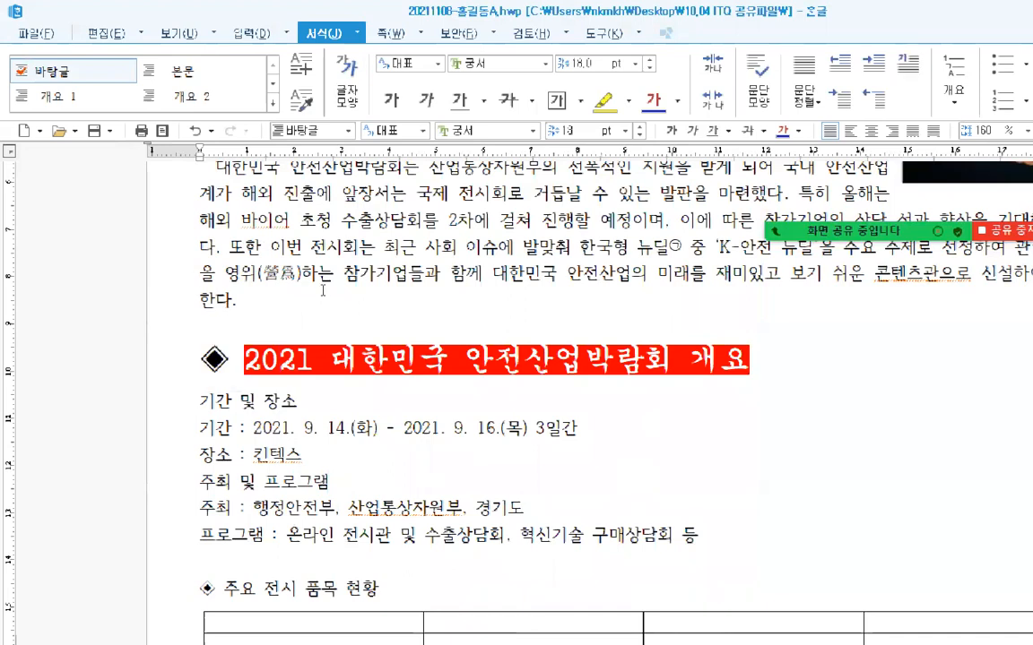
Format the whole "◈ 주요 전시 품목 현황" heading line in the 궁서 font at 18 pt
scroll(323, 290, "down", 1)
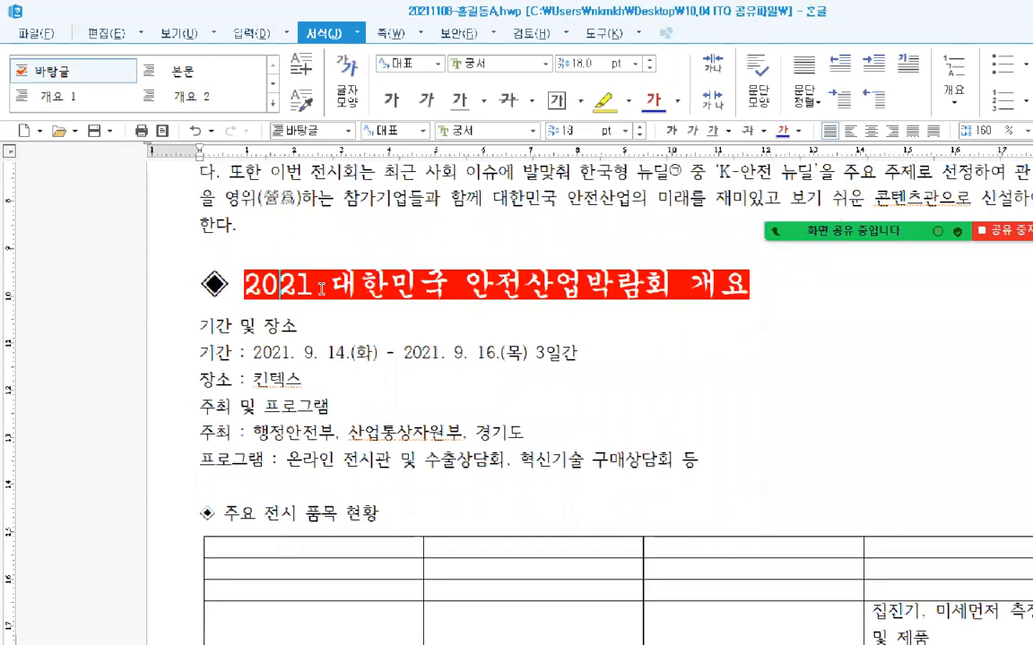
left_click_drag(199, 517, 377, 516)
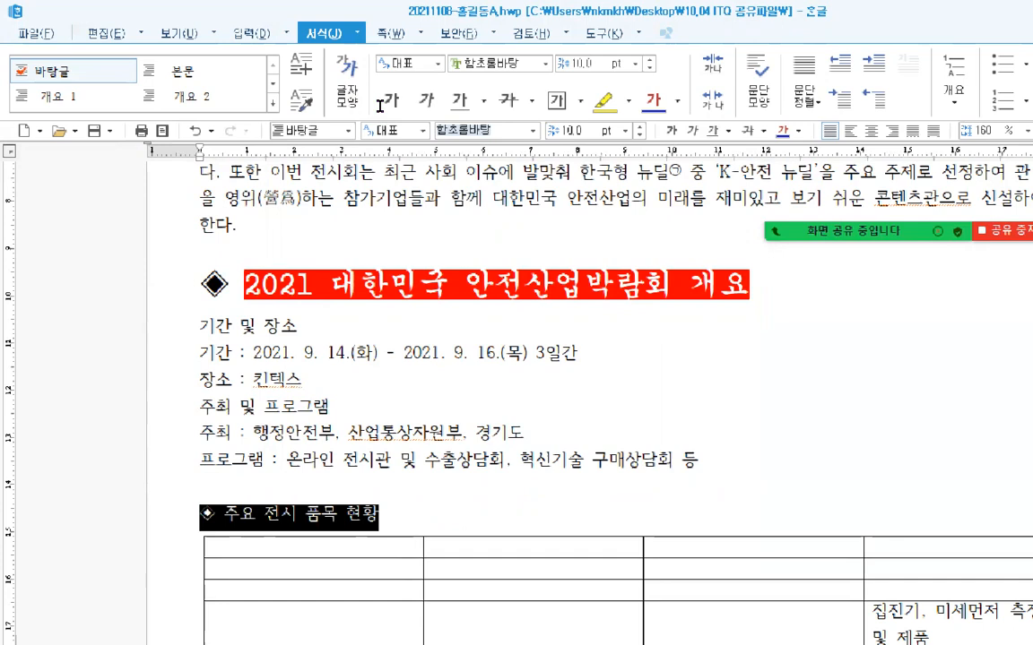
type("궁서")
key("Return")
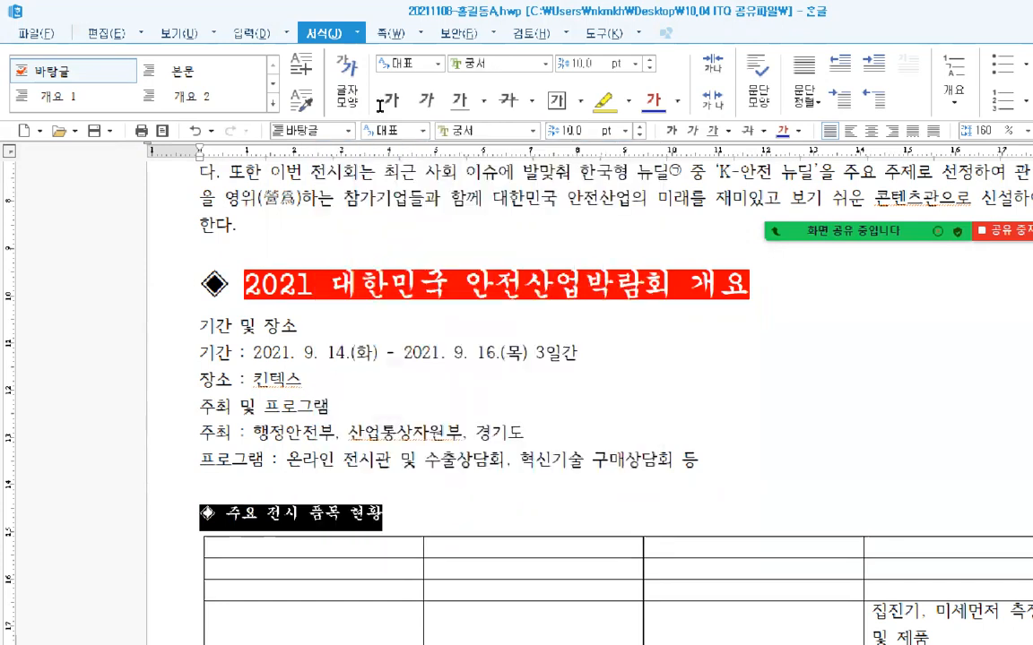
left_click(571, 131)
type("18")
key("Return")
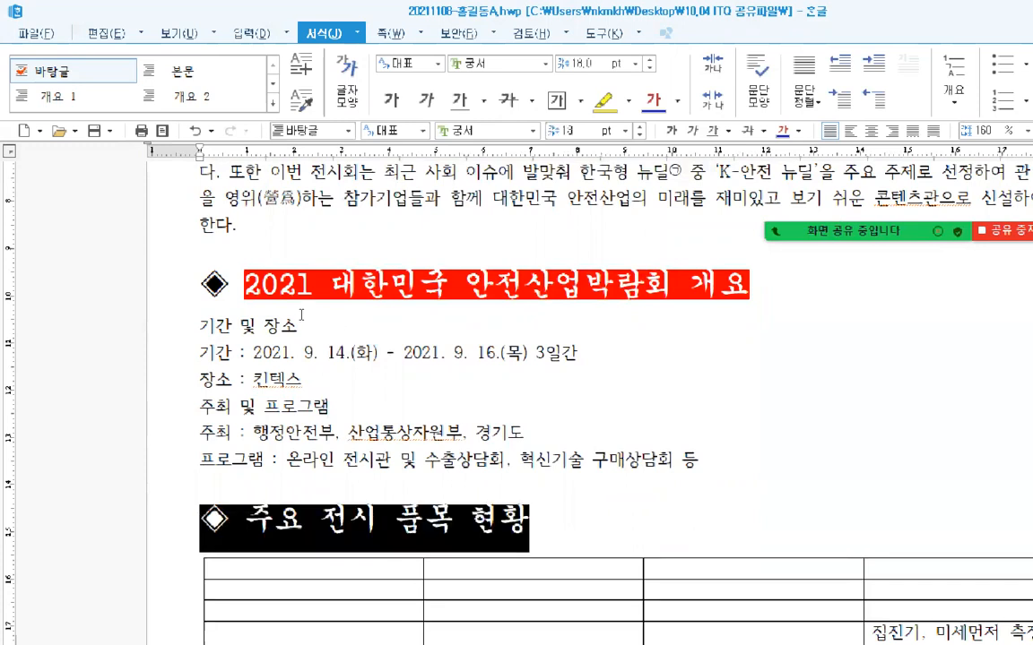
left_click(305, 379)
Underline "주요 전시 품목 현황", excluding the ◈ symbol, with a double line made of one thin and one thick stroke
scroll(301, 314, "down", 3)
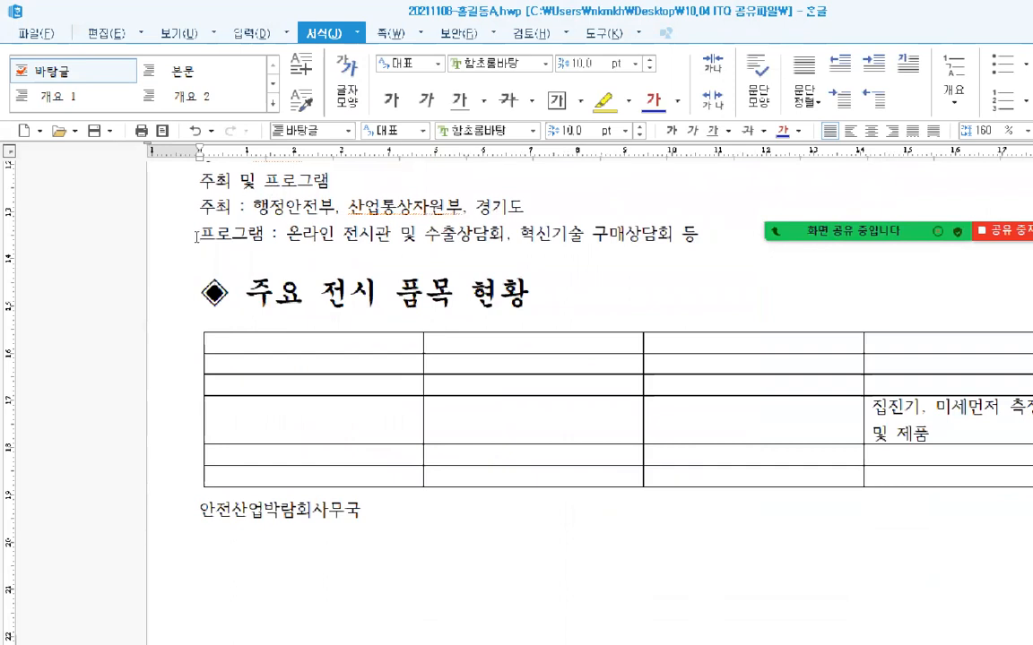
left_click_drag(245, 293, 528, 293)
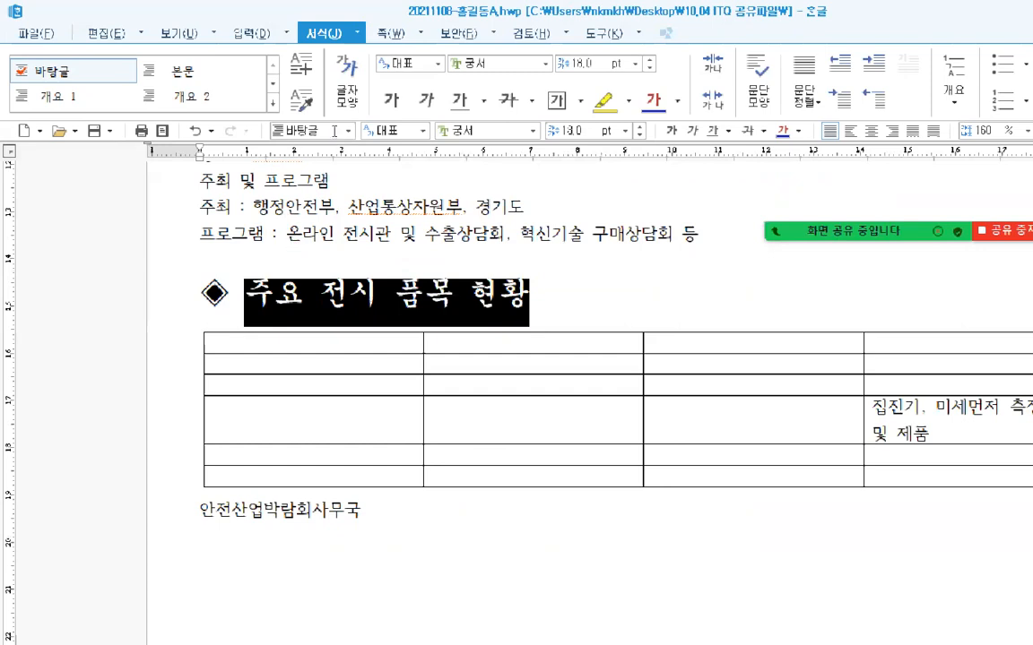
key("ctrl")
key("ctrl")
key("ctrl")
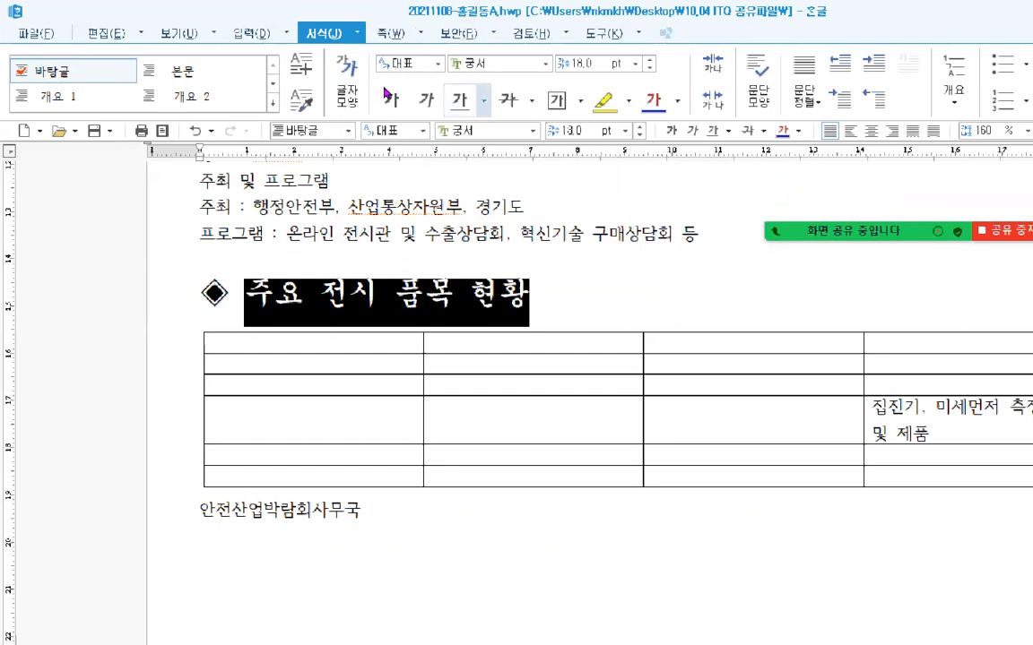
left_click(483, 101)
key("Down")
key("Down")
key("Down")
key("Down")
key("Down")
key("Down")
key("Down")
key("Down")
key("Down")
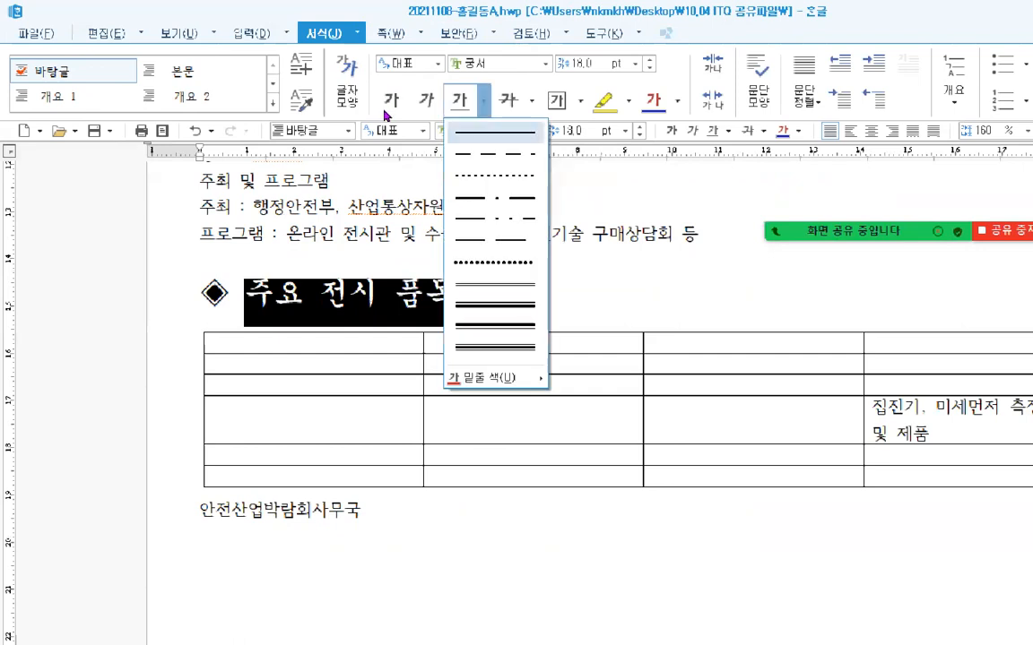
key("Up")
key("Up")
key("Up")
key("Up")
key("Up")
key("Up")
key("Up")
key("Up")
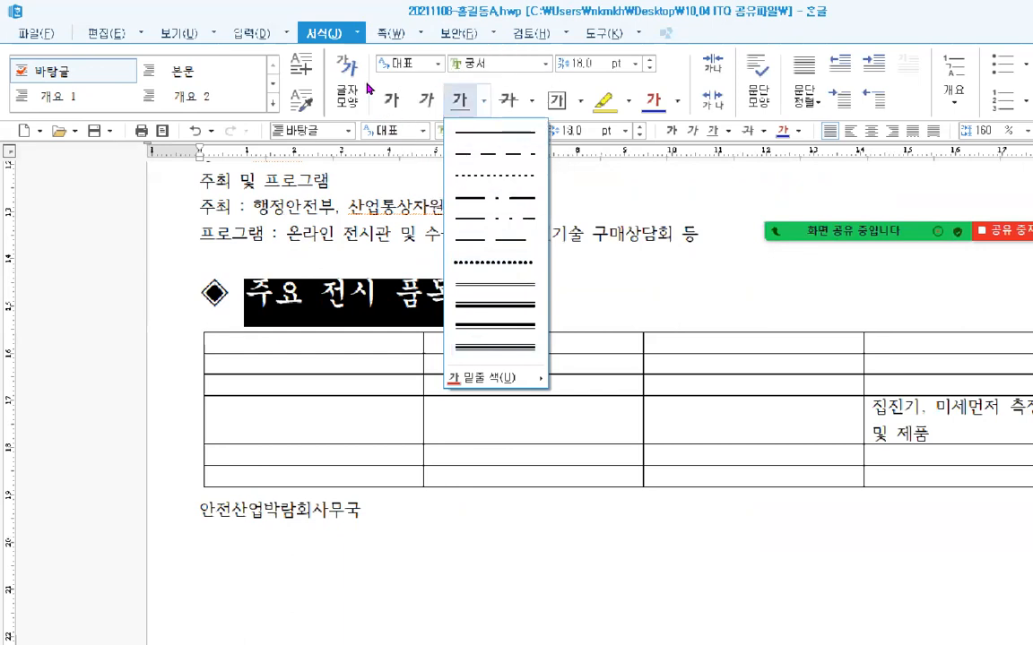
key("Return")
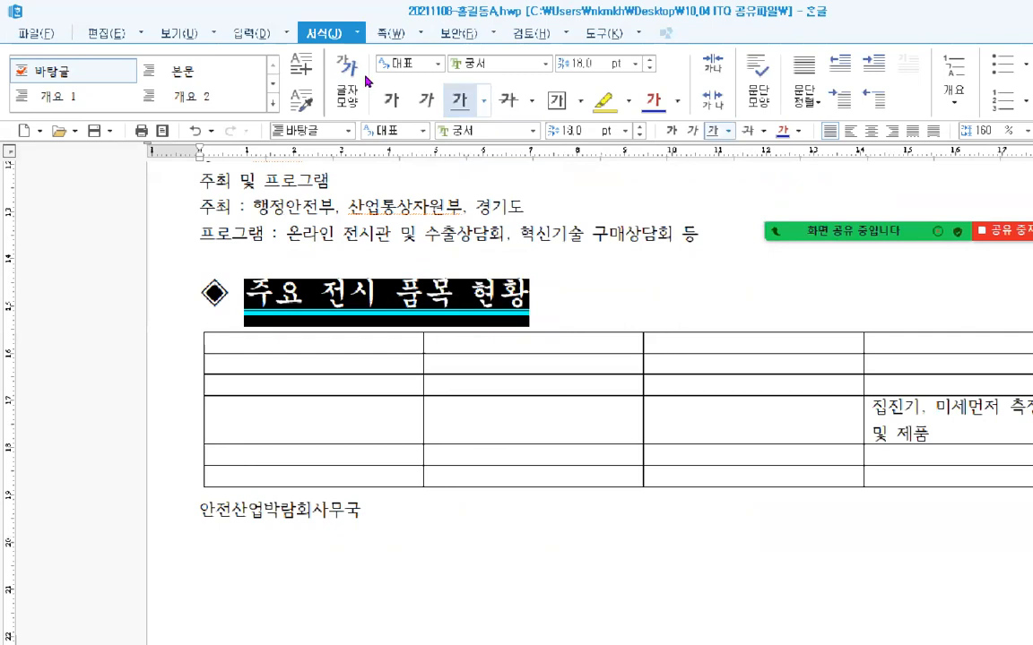
left_click(386, 222)
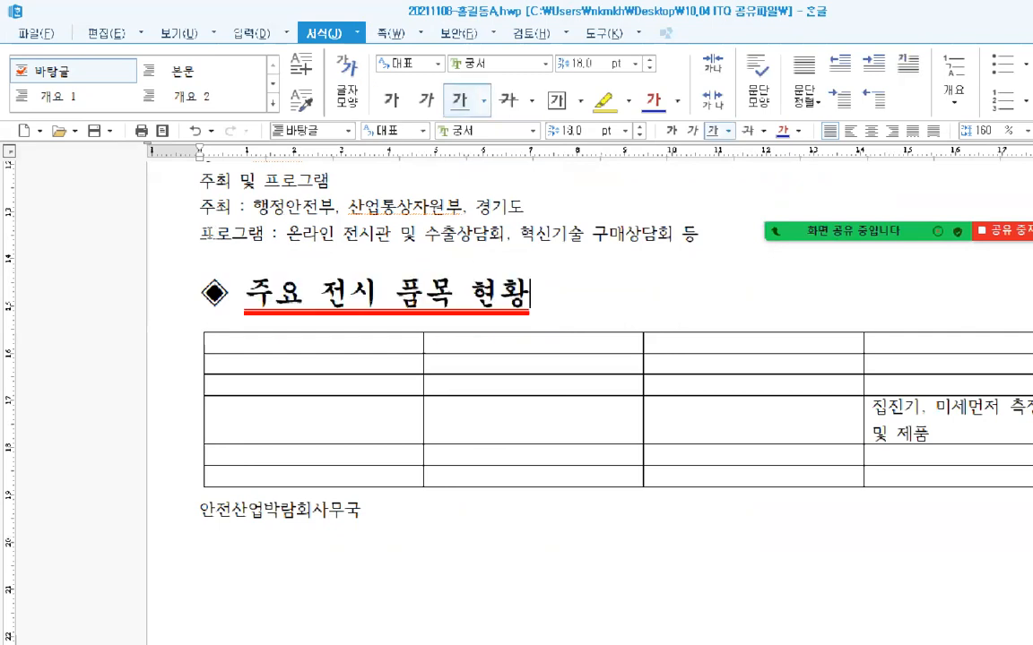
Change the underline of the "주요 전시 품목 현황" heading text to a single solid line
left_click_drag(205, 233, 426, 227)
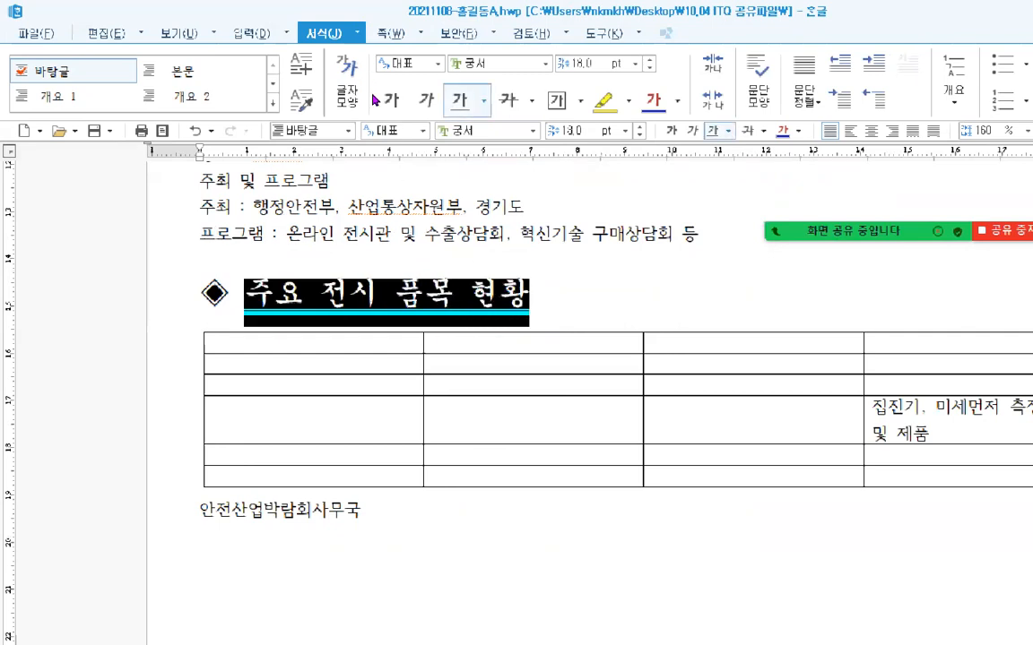
left_click(484, 101)
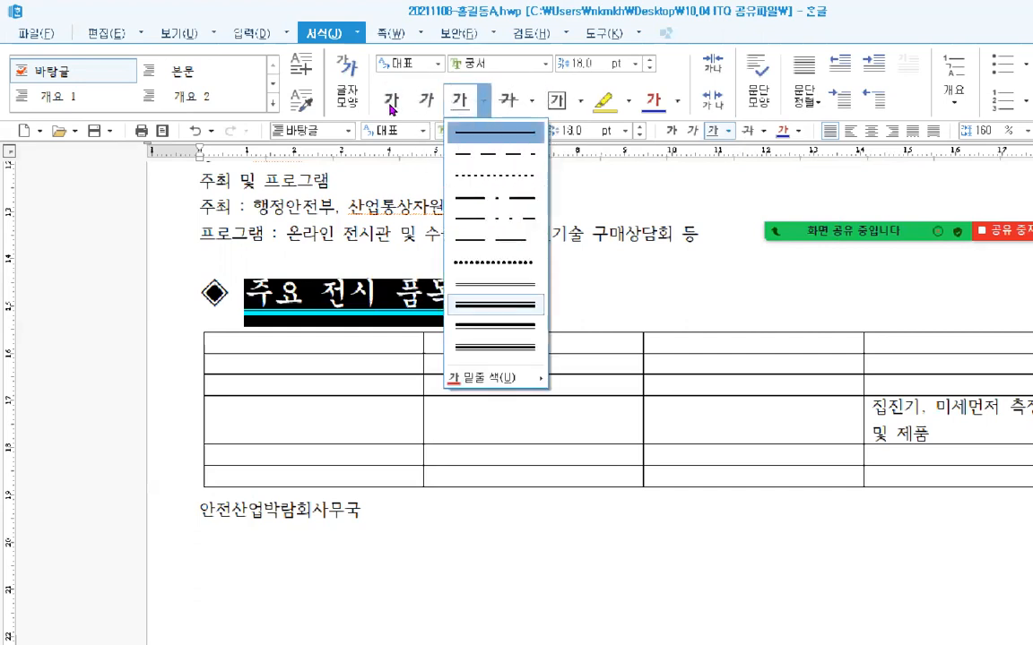
left_click(495, 131)
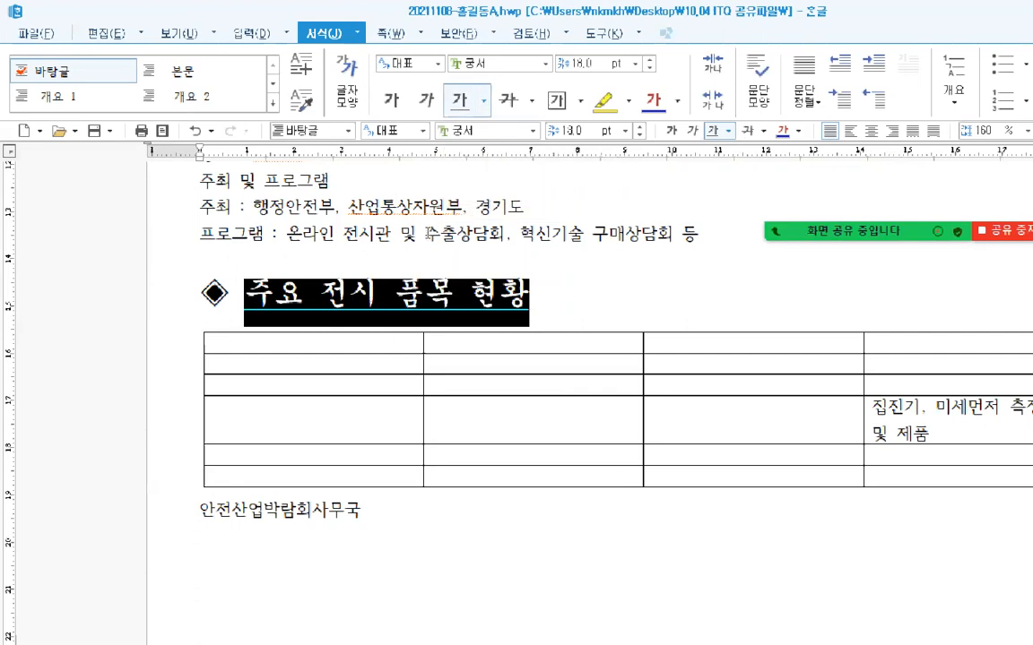
left_click(249, 235)
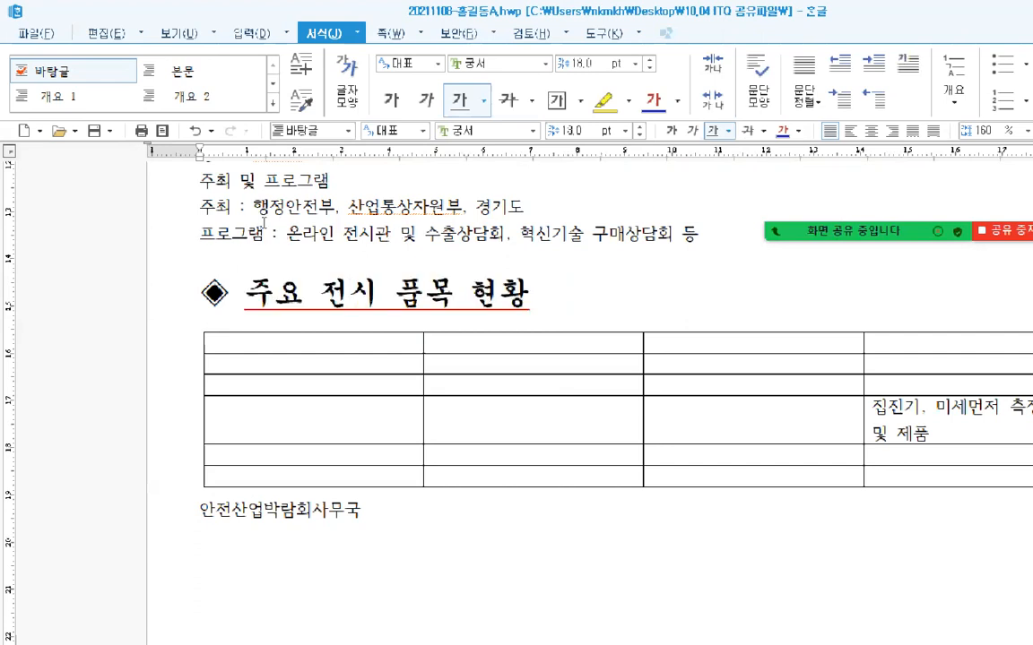
Set the underline color of the "주요 전시 품목 현황" heading text to black
left_click_drag(244, 294, 422, 233)
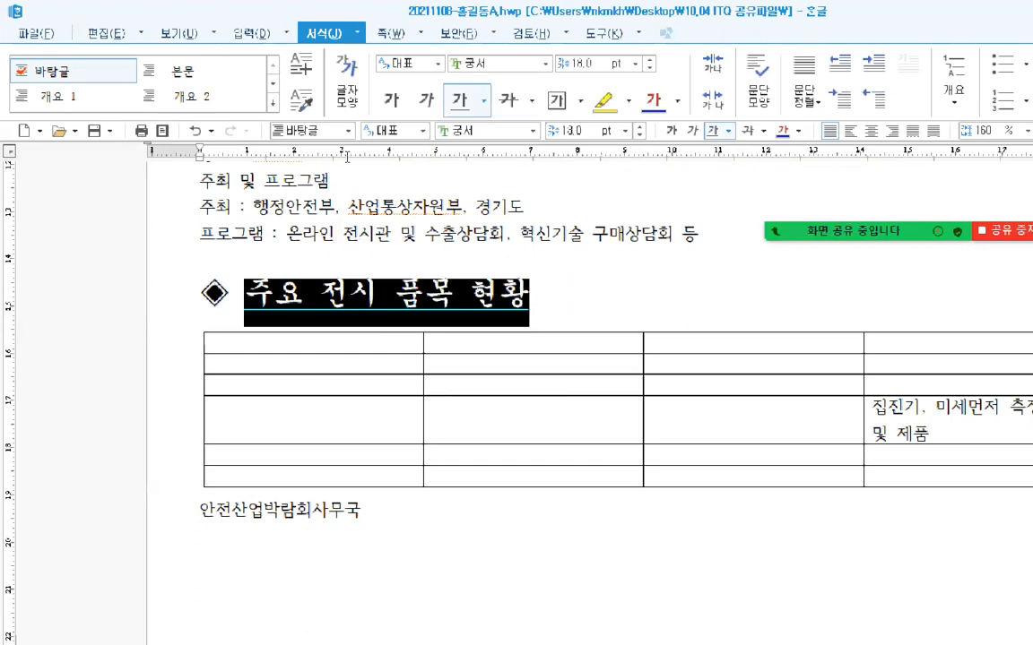
left_click(483, 102)
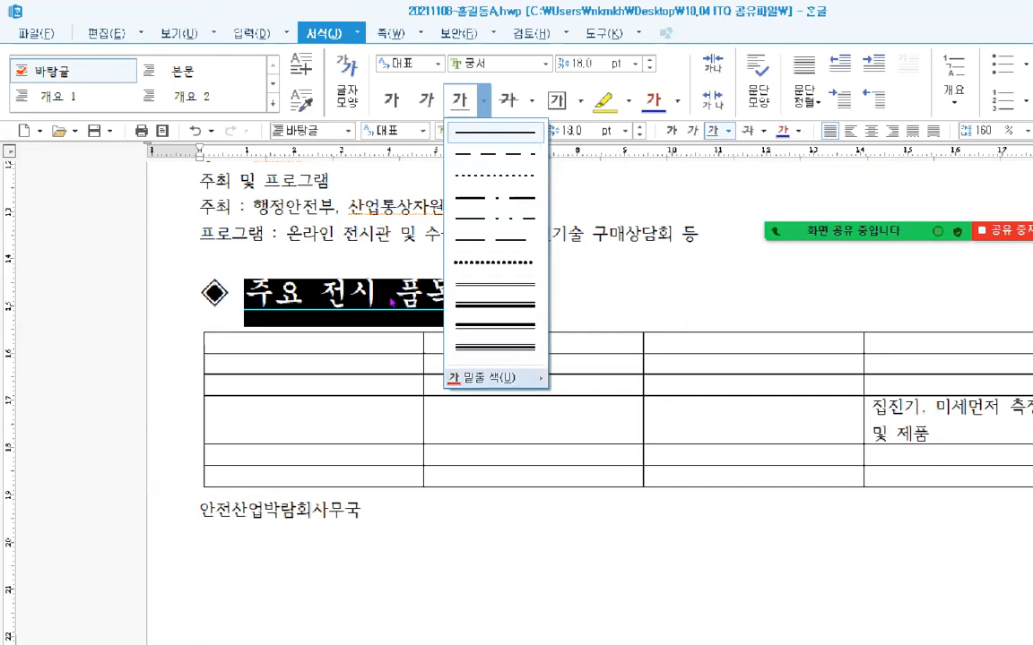
mouse_move(488, 377)
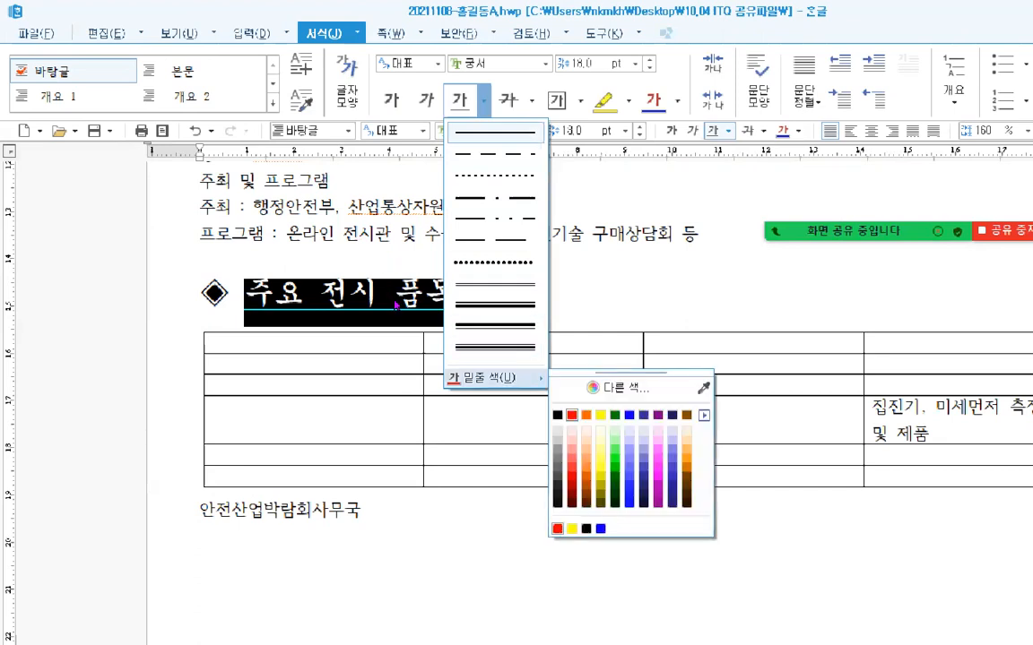
left_click(446, 334)
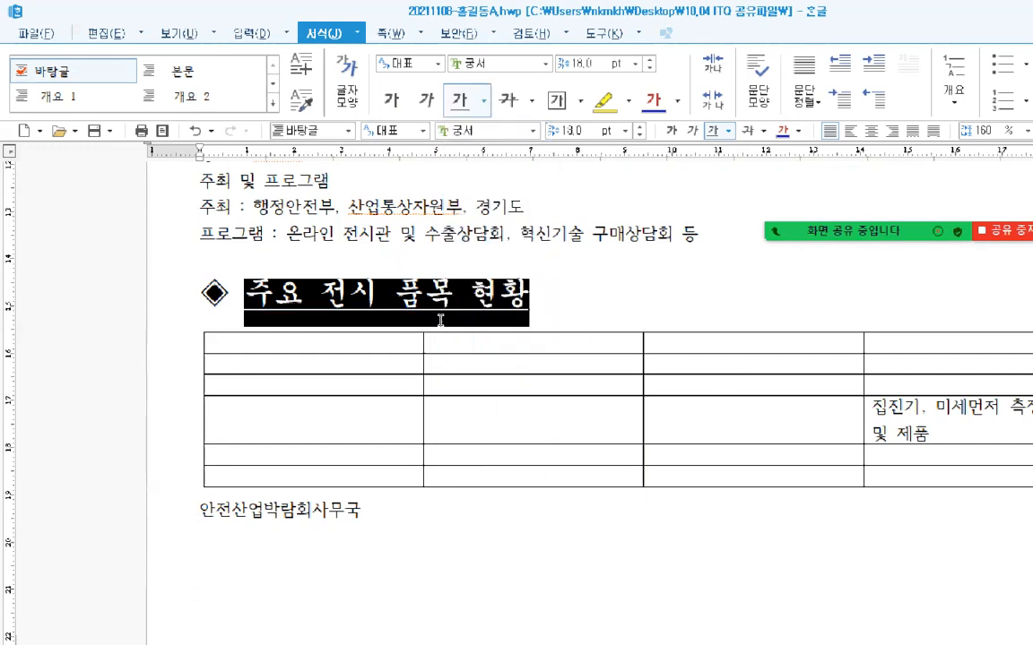
key("Escape")
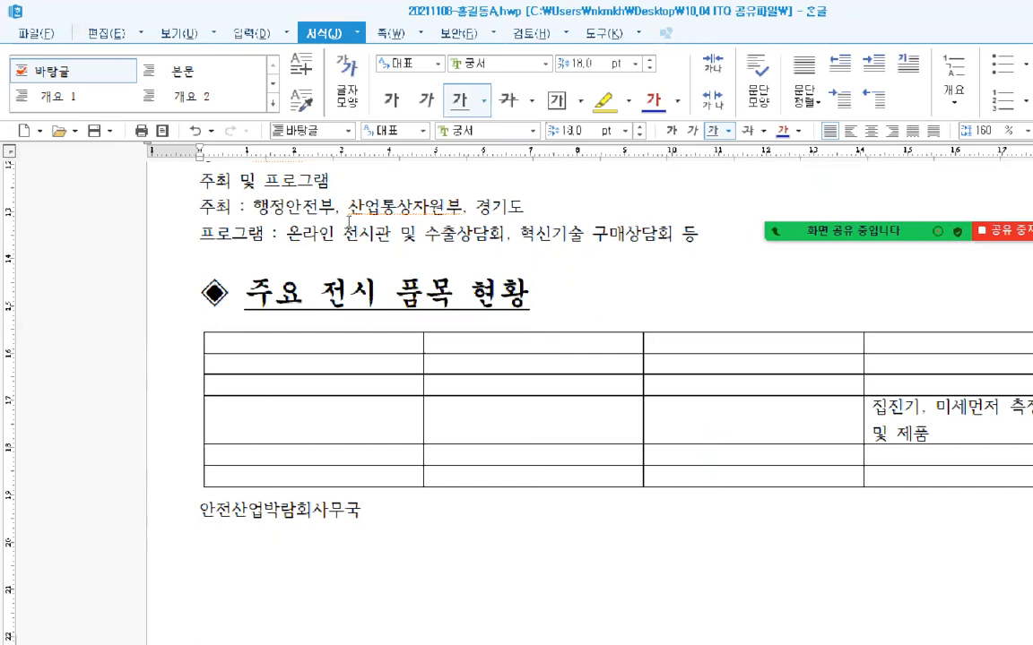
Add small hollow-circle emphasis marks above "전시" in the "주요 전시 품목 현황" heading
left_click_drag(320, 294, 380, 294)
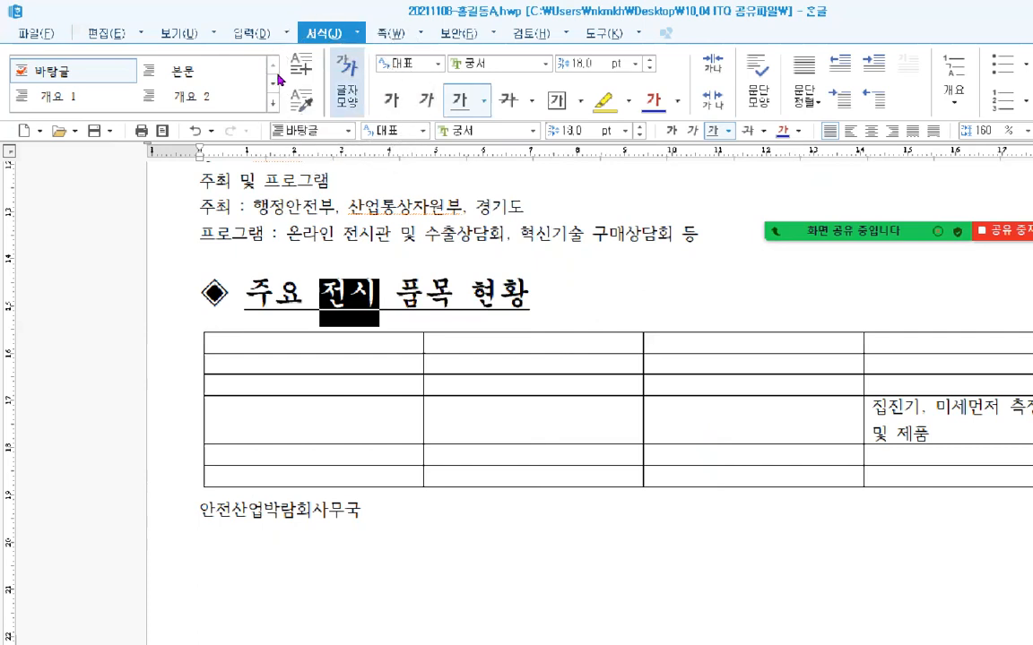
left_click(347, 79)
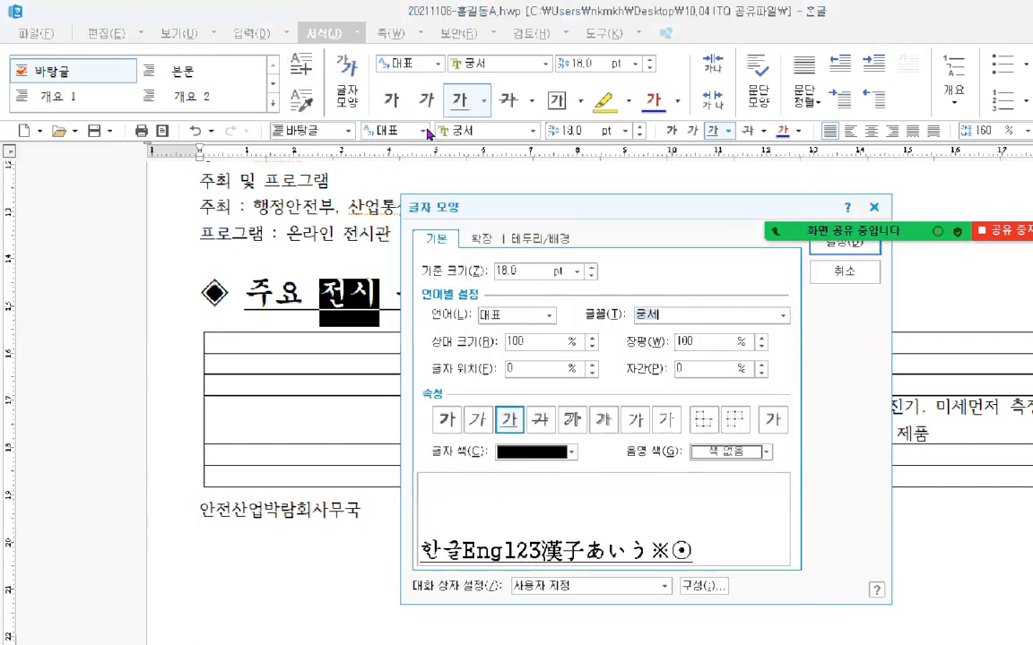
left_click_drag(549, 203, 533, 163)
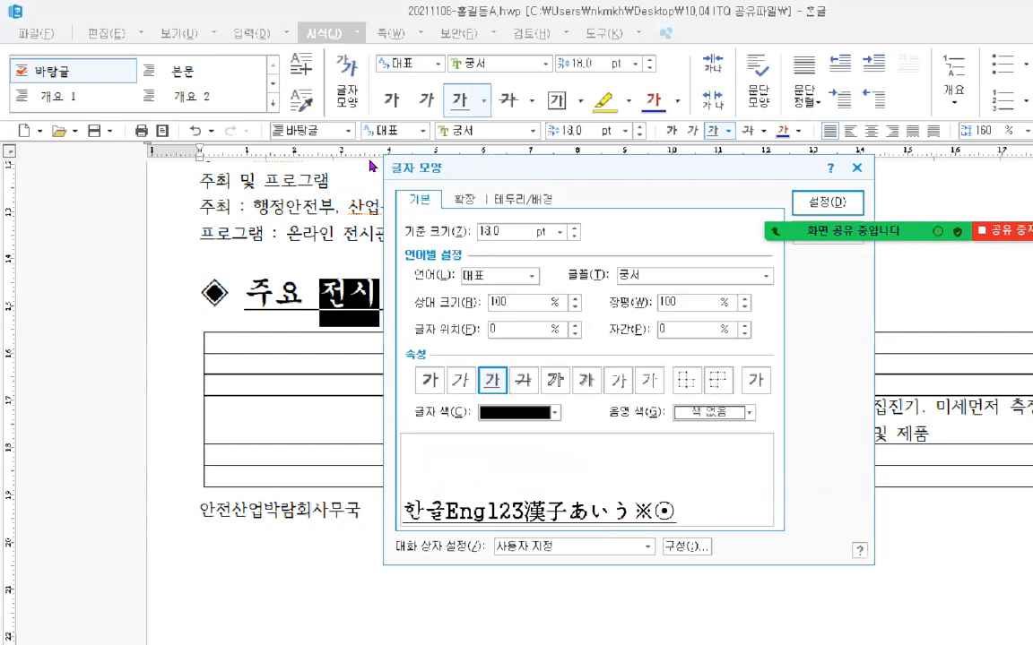
left_click(463, 200)
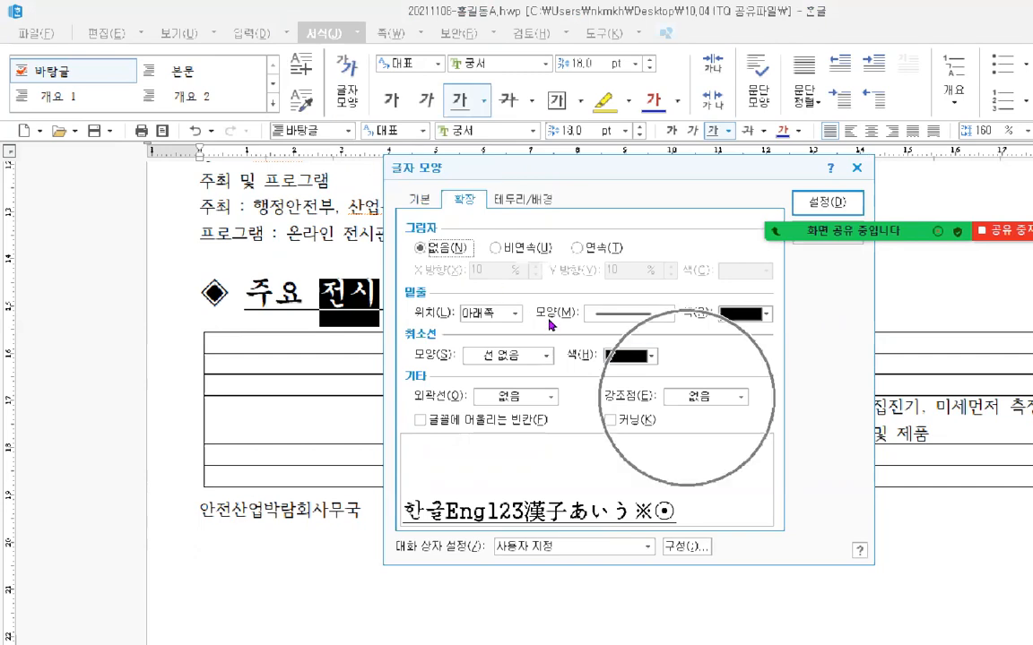
left_click(705, 396)
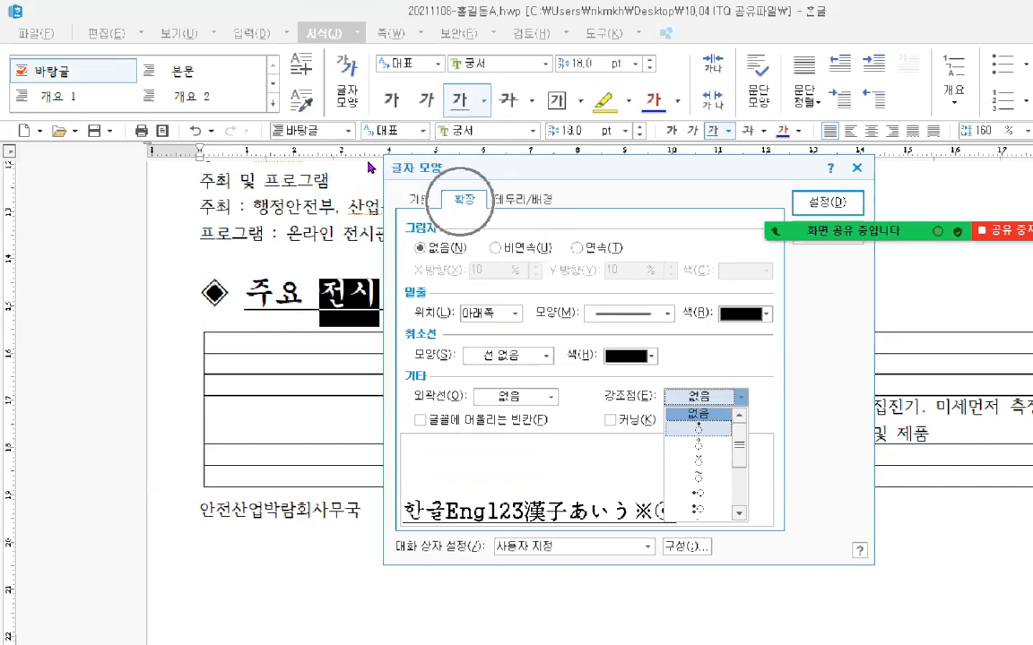
left_click(420, 200)
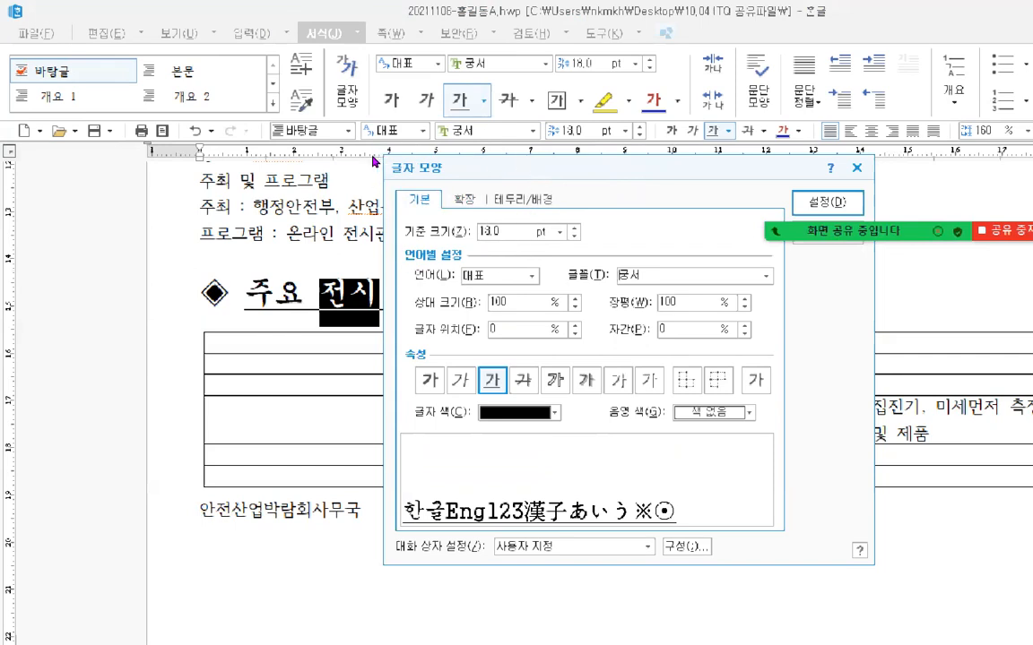
left_click(464, 199)
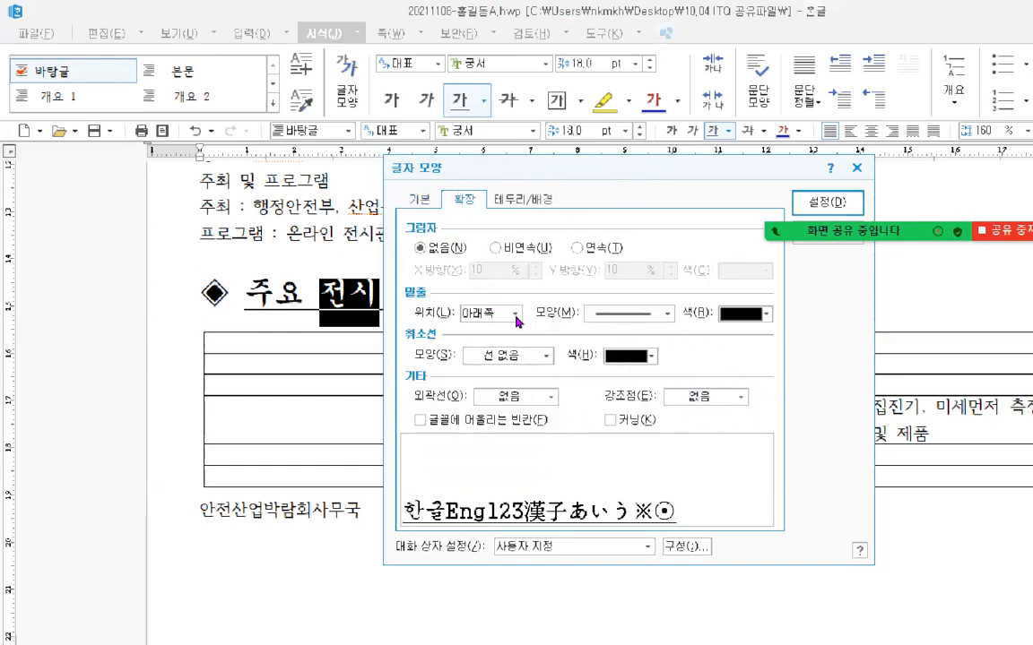
left_click(700, 397)
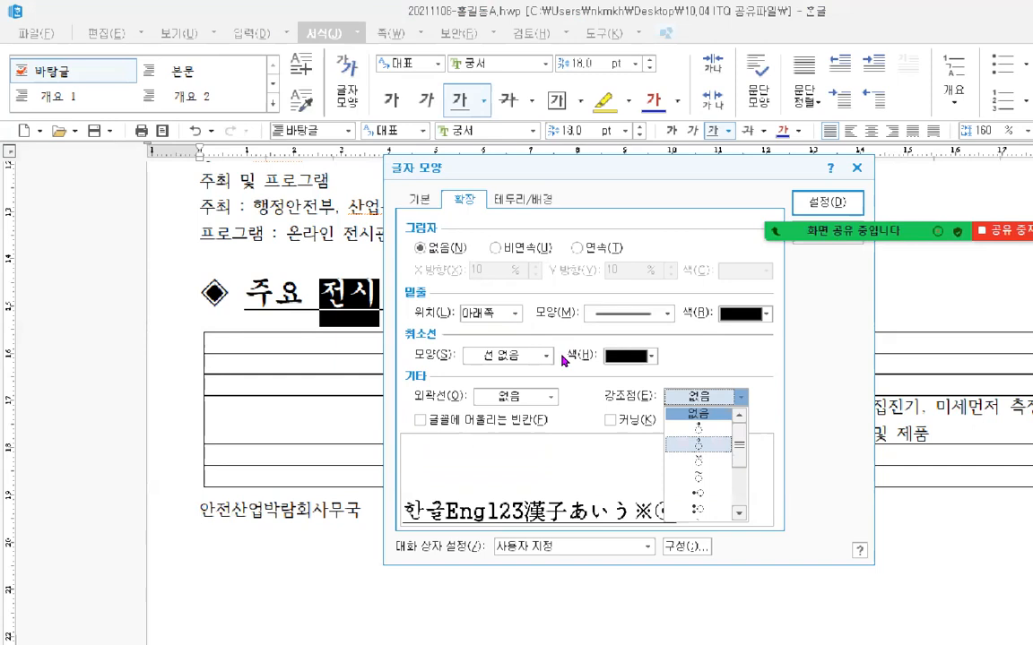
left_click(698, 445)
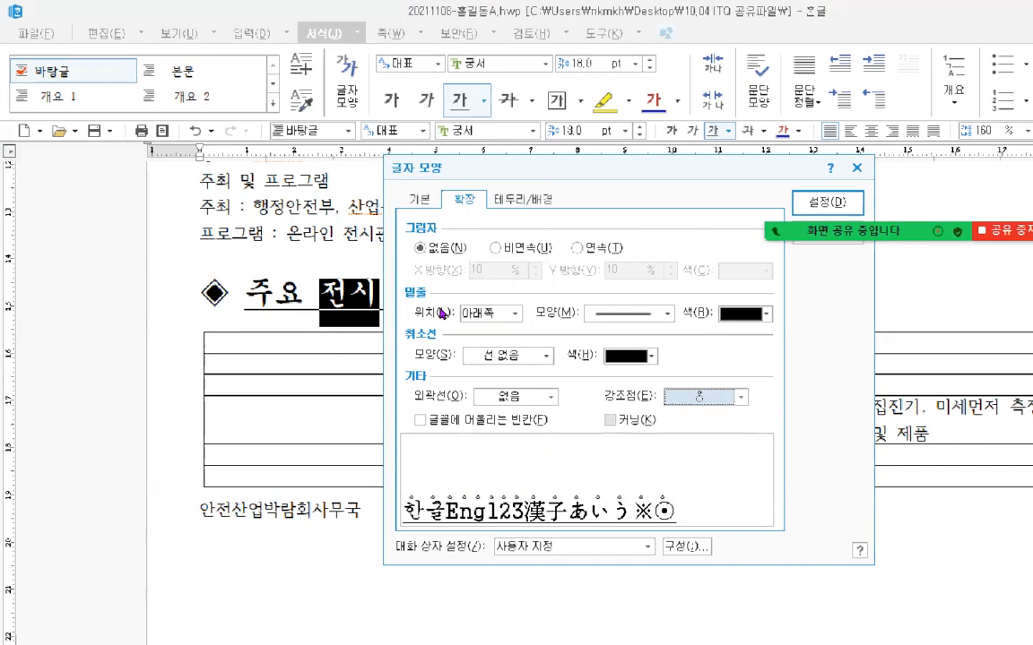
key("Return")
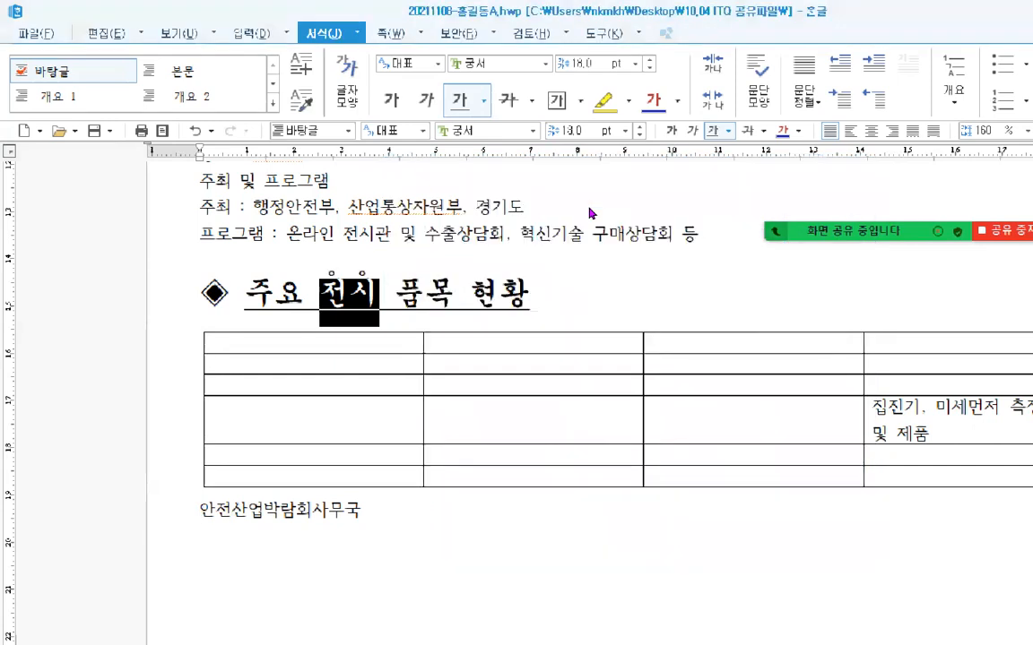
Add the same hollow-circle emphasis marks above "현황" at the end of the second ◈ heading
left_click_drag(471, 293, 516, 294)
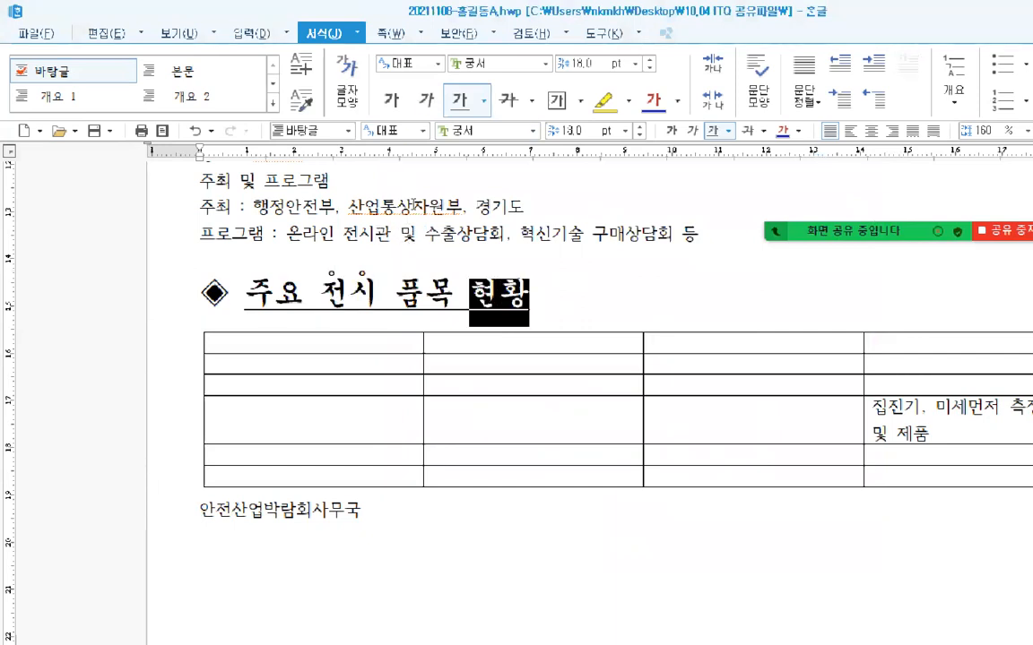
left_click(347, 117)
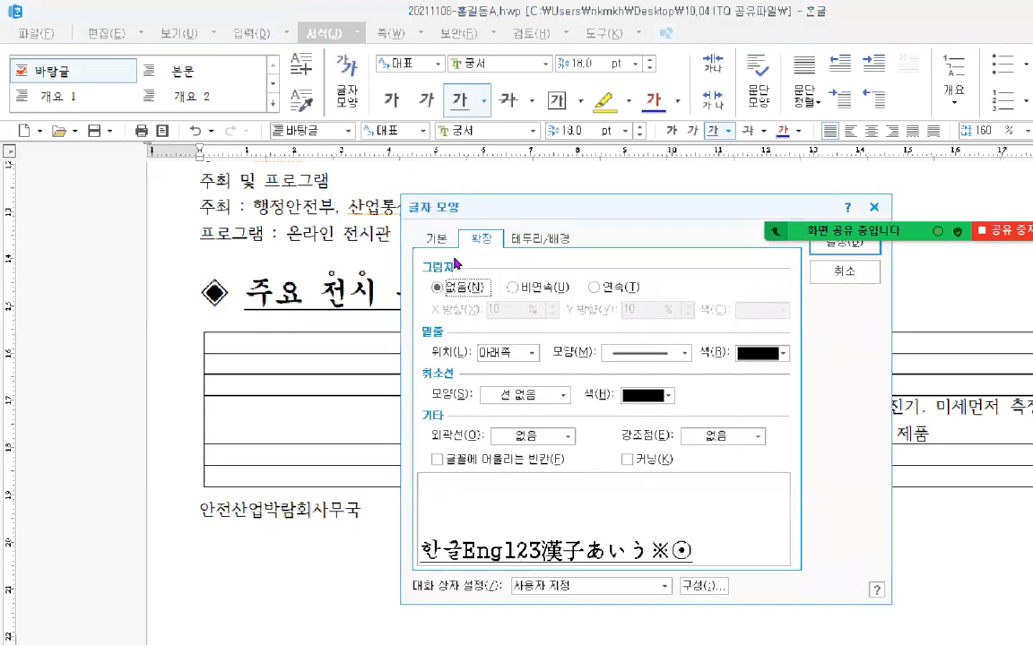
left_click(758, 437)
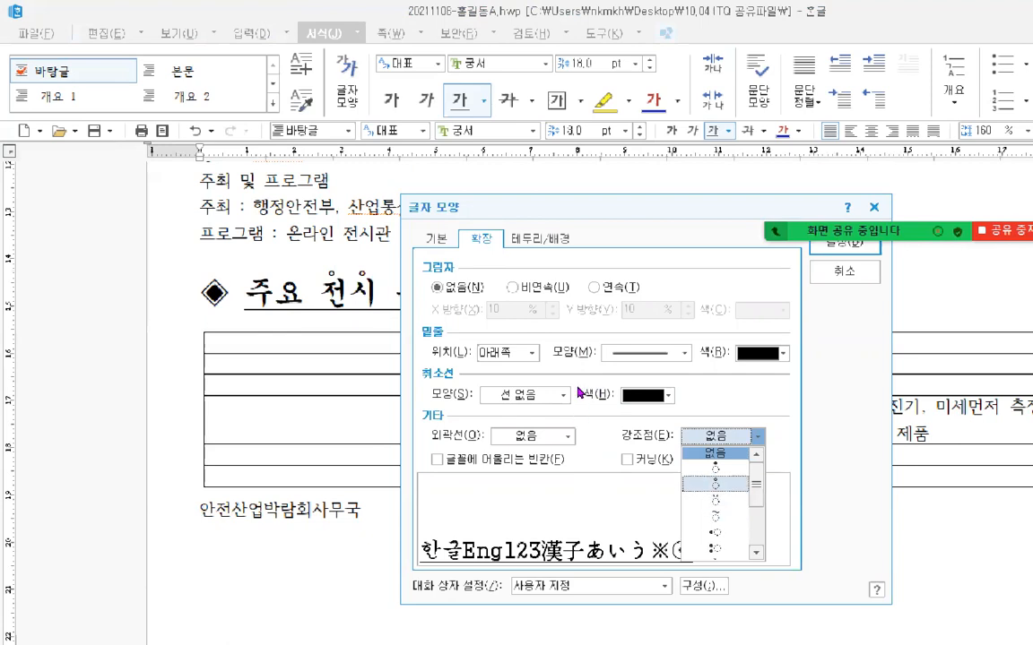
left_click(716, 484)
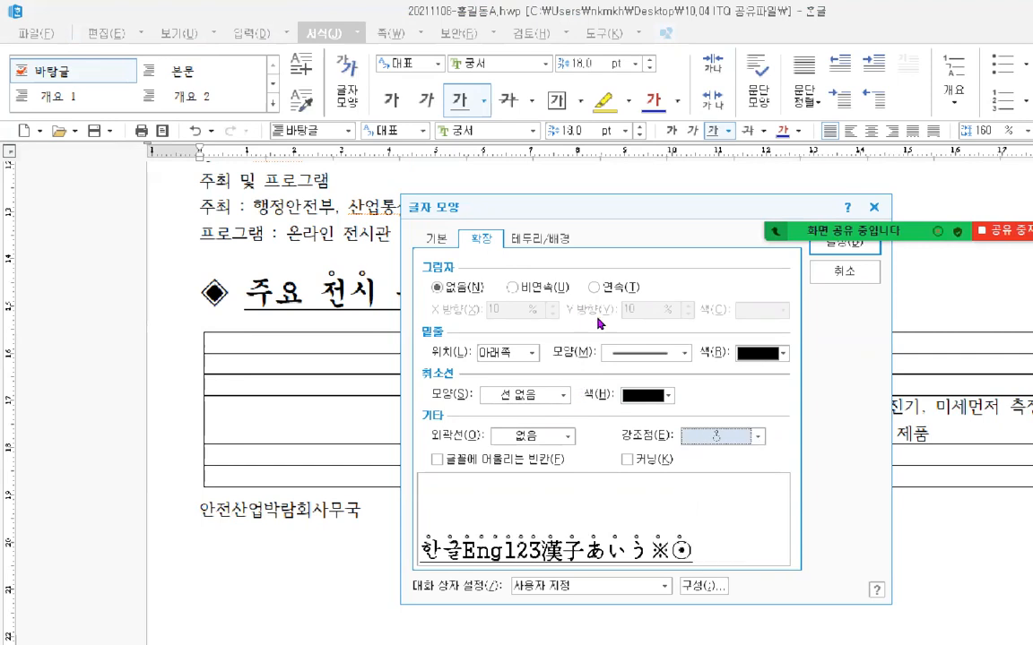
key("Return")
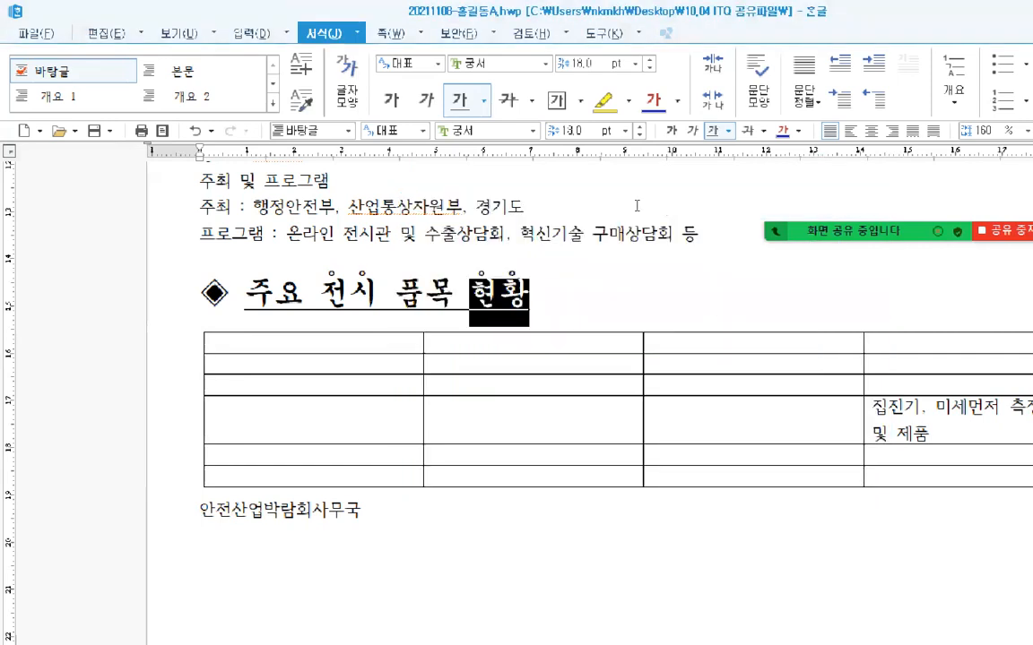
key("Escape")
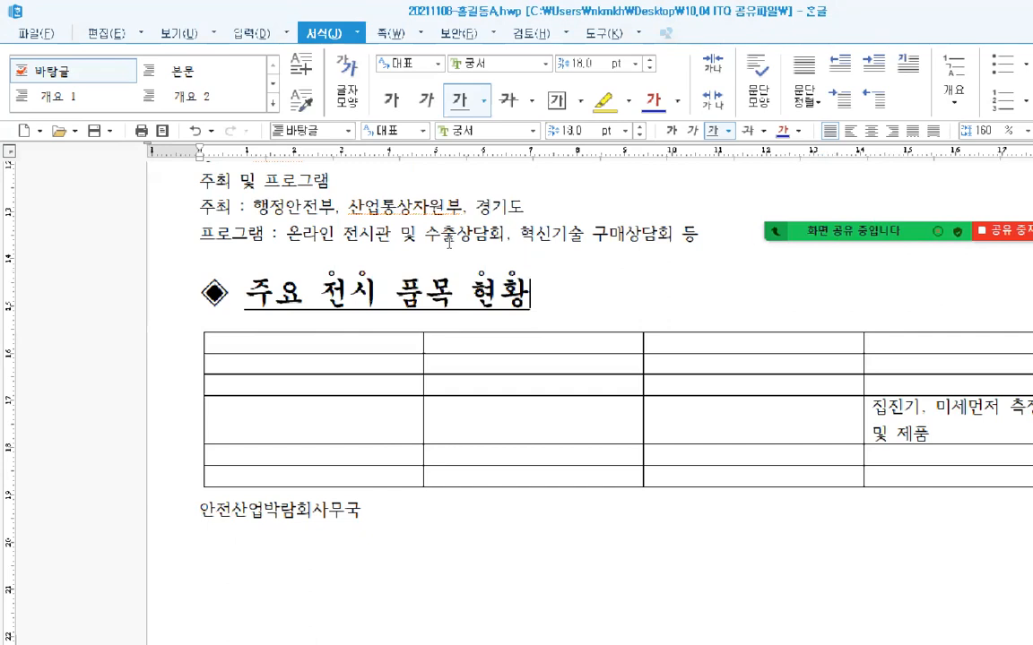
scroll(445, 243, "up", 5)
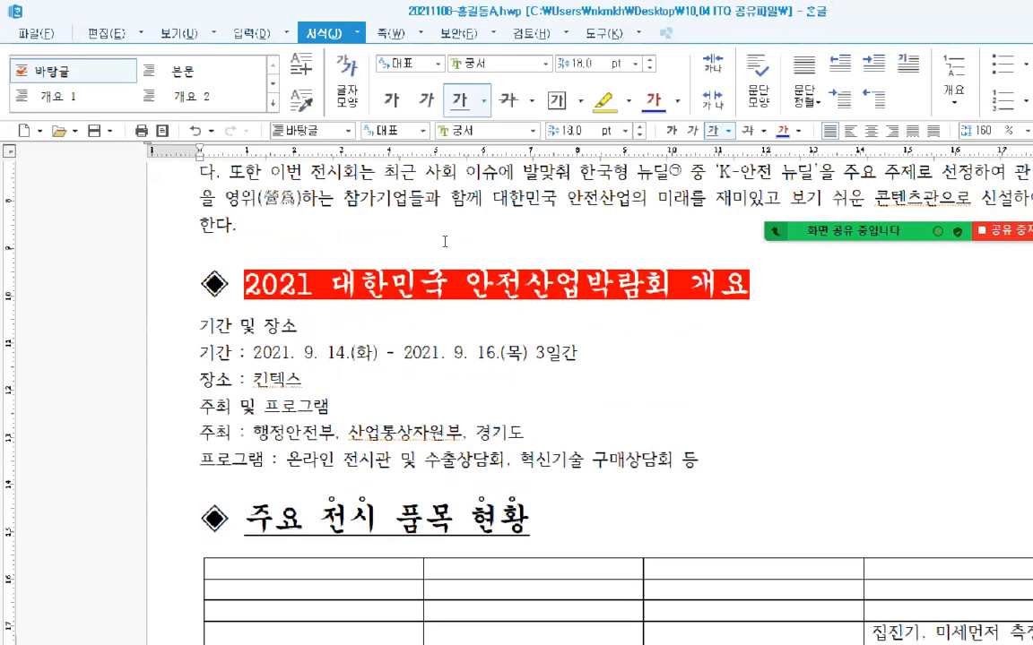
left_click_drag(202, 325, 701, 461)
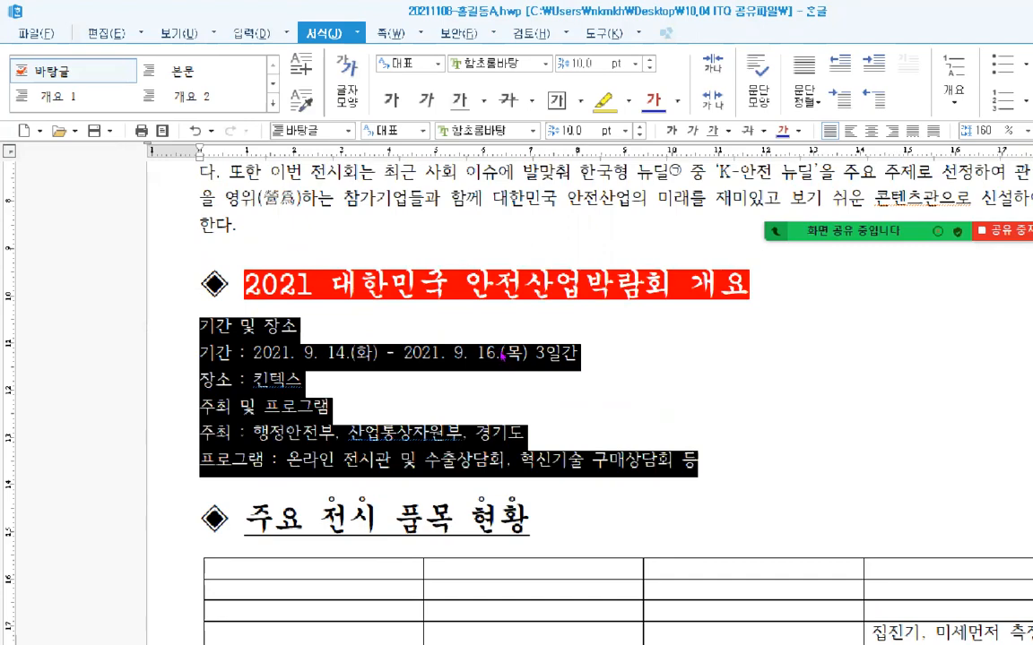
scroll(502, 354, "down", 4)
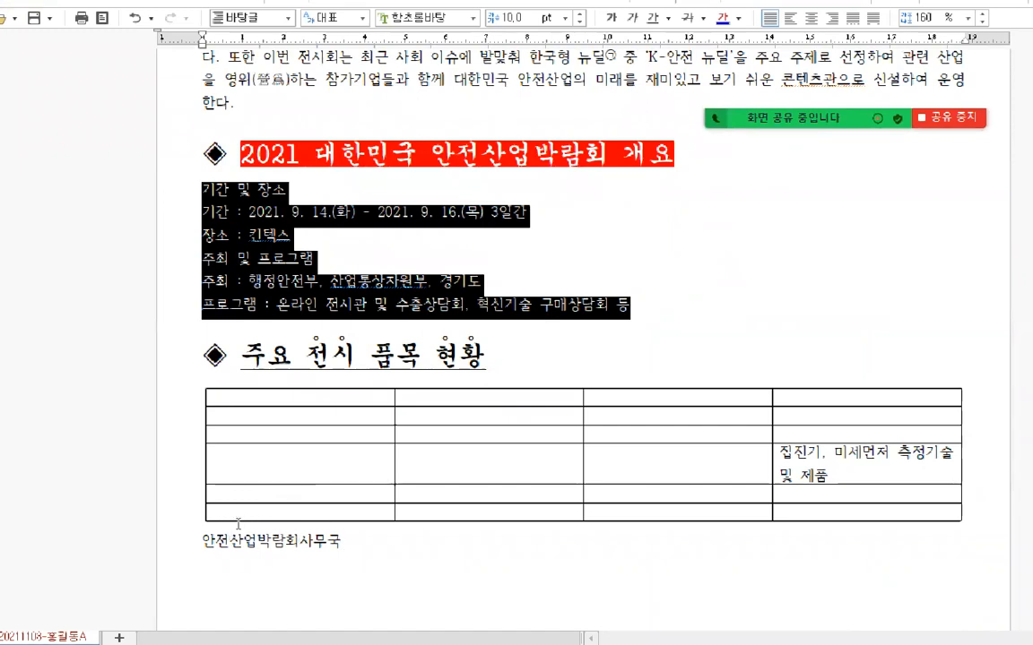
Format the "안전산업박람회사무국" line below the table in bold 돋움 24 pt with 105% character width, and right-align it
left_click_drag(208, 520, 315, 529)
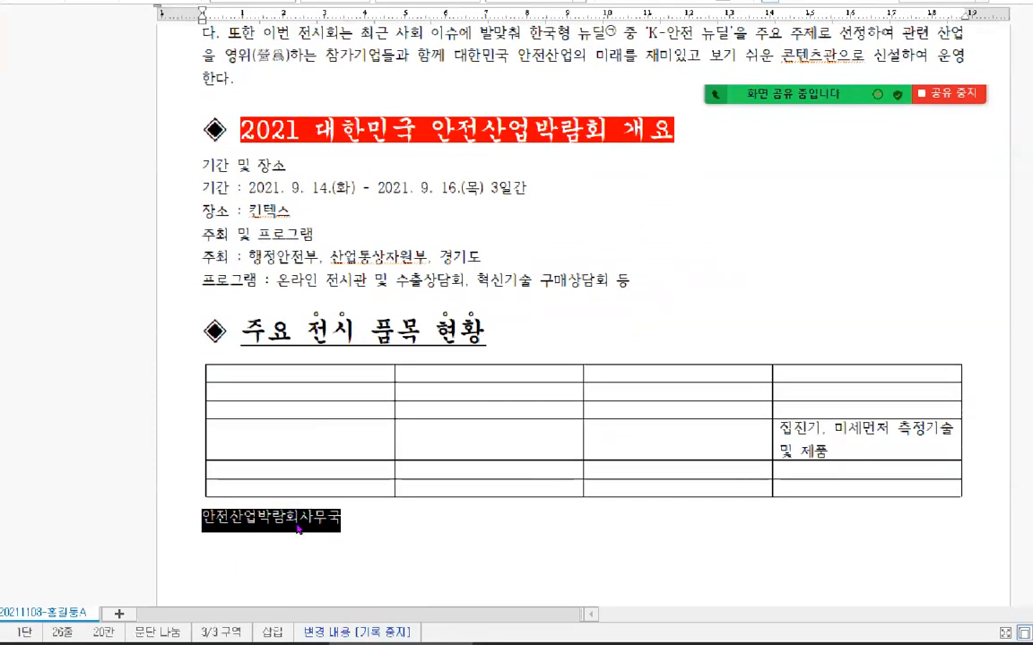
right_click(298, 529)
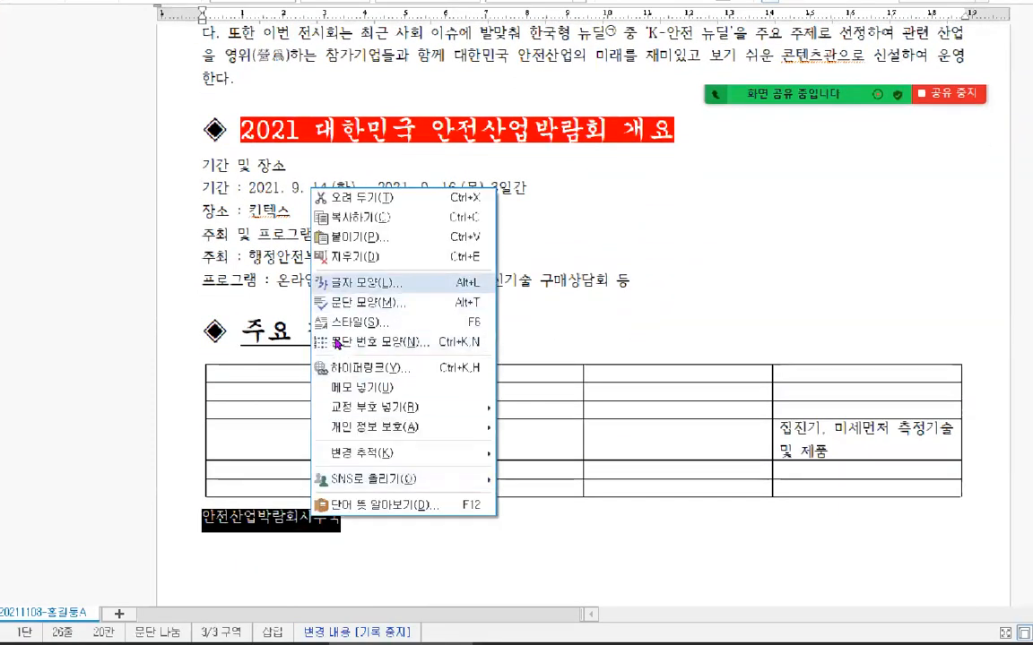
left_click(359, 282)
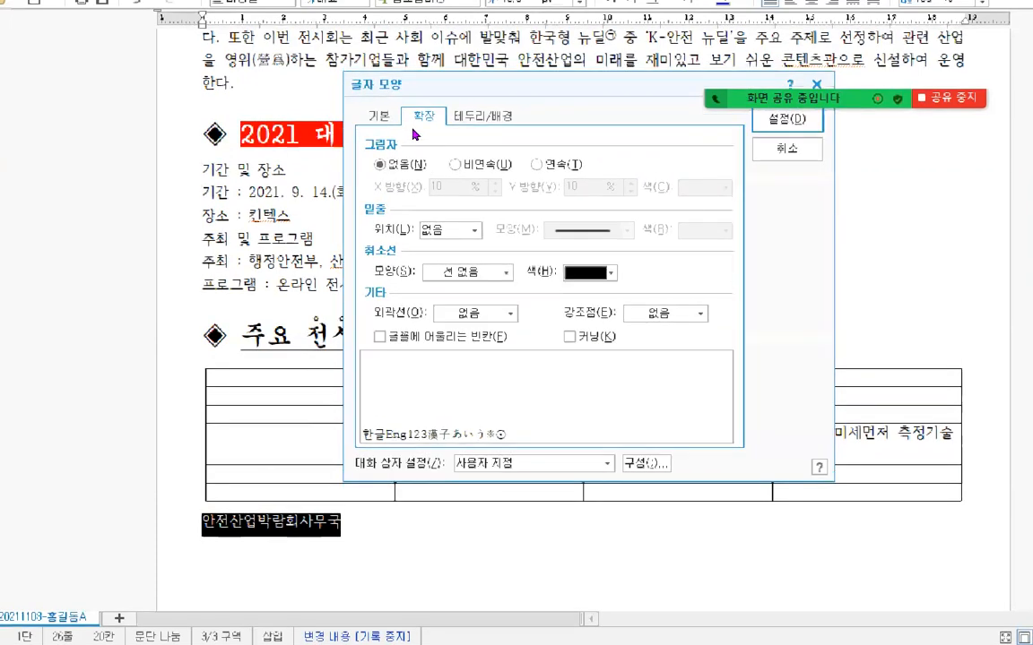
left_click_drag(398, 84, 435, 200)
left_click(416, 231)
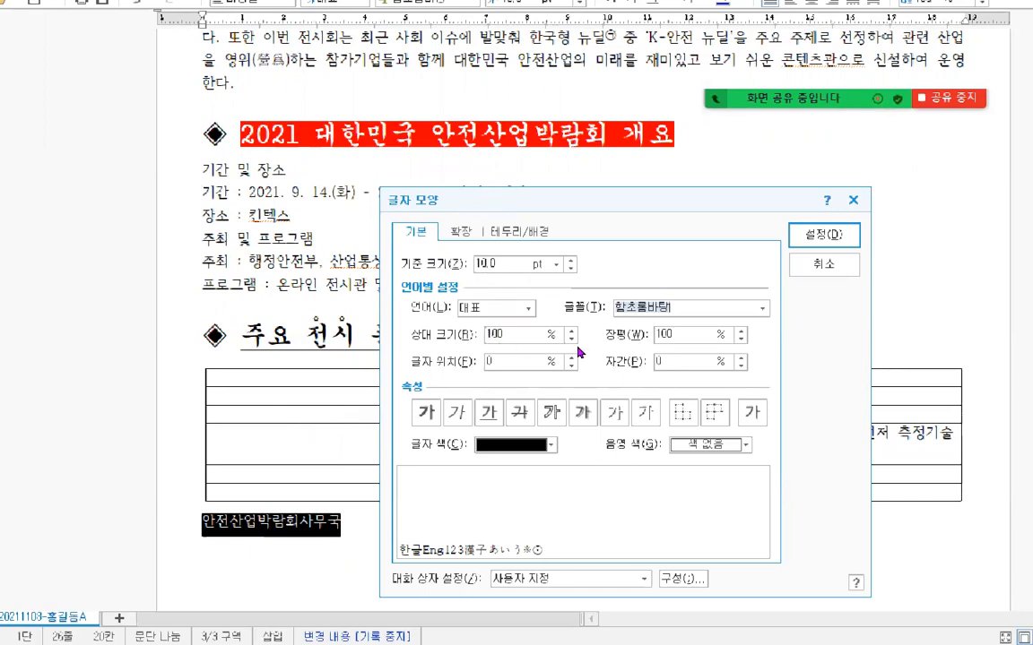
type("돋움")
key("Return")
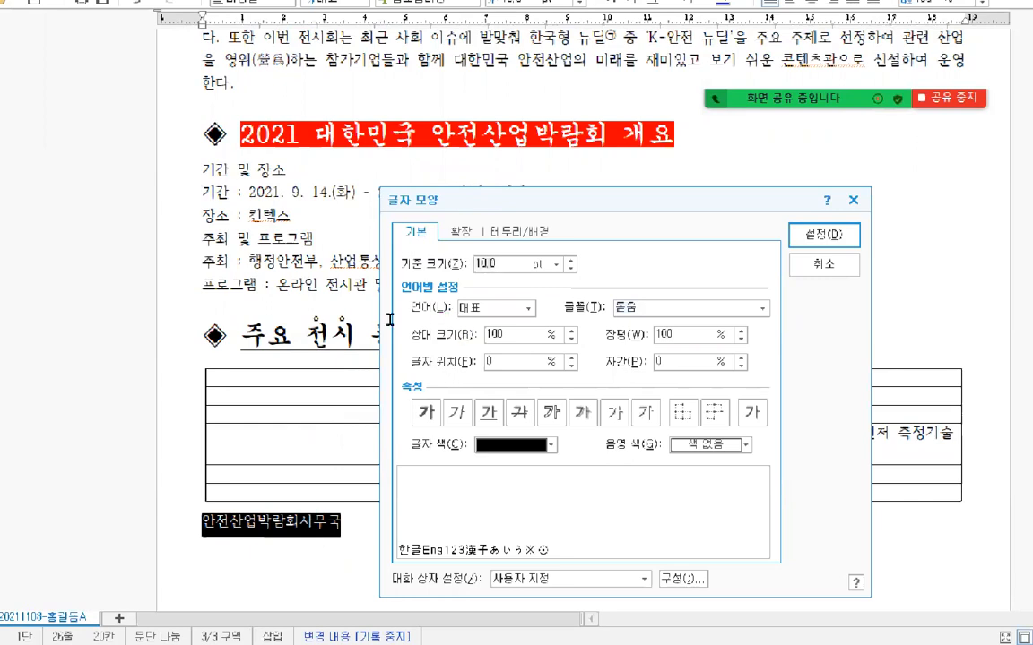
type("24")
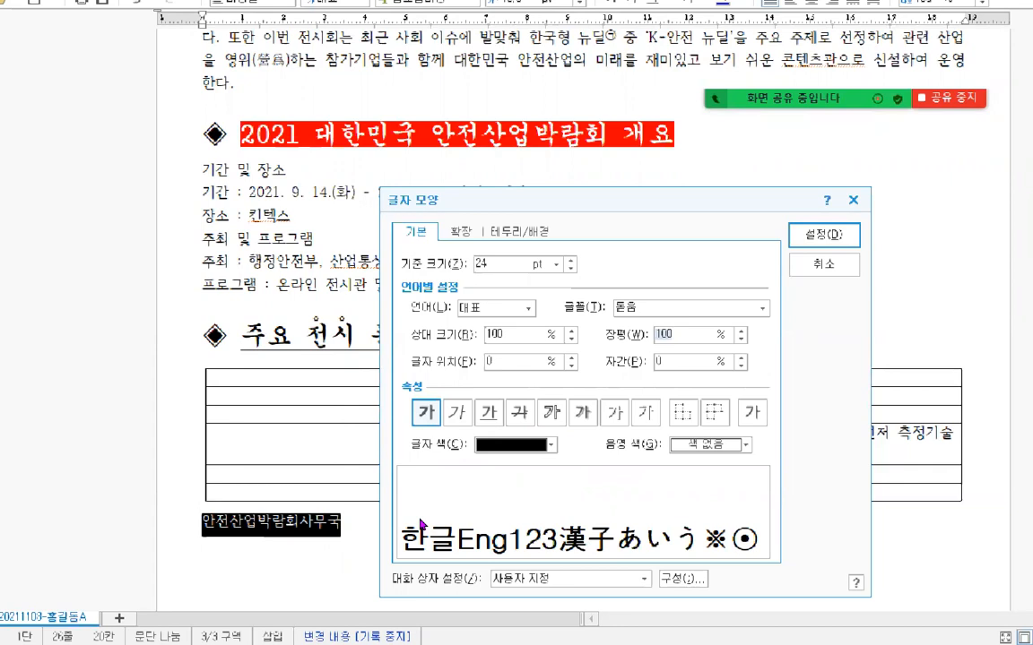
type("105")
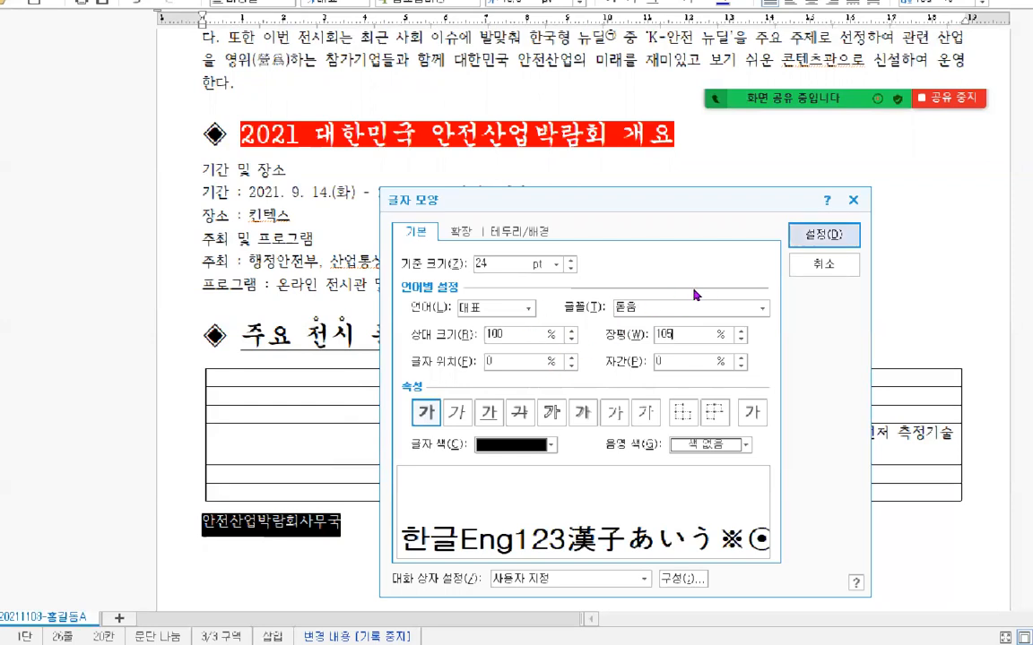
key("Return")
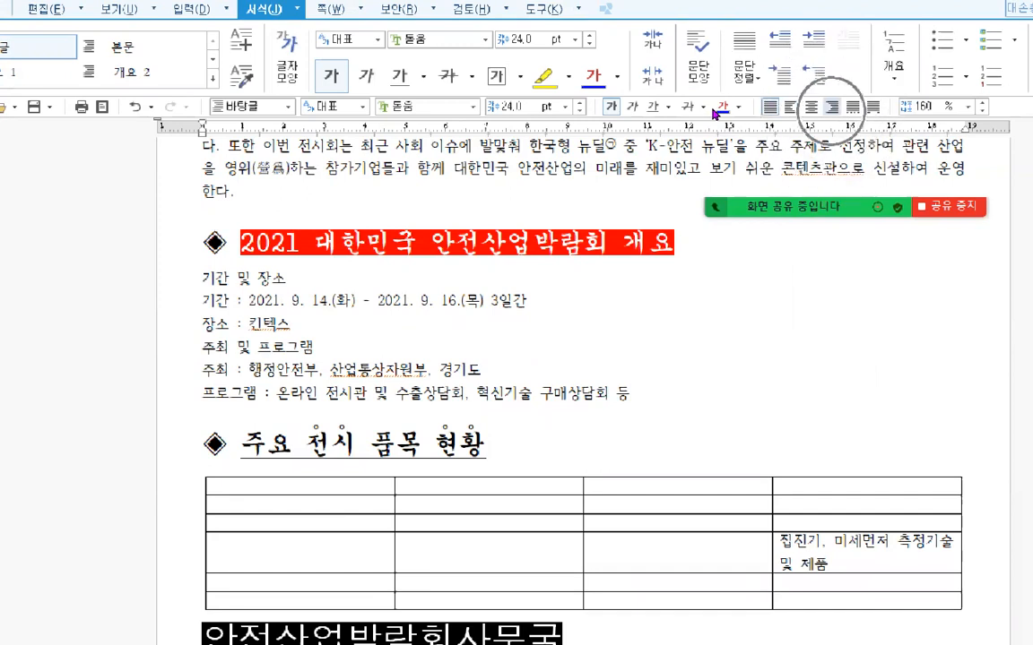
left_click(832, 108)
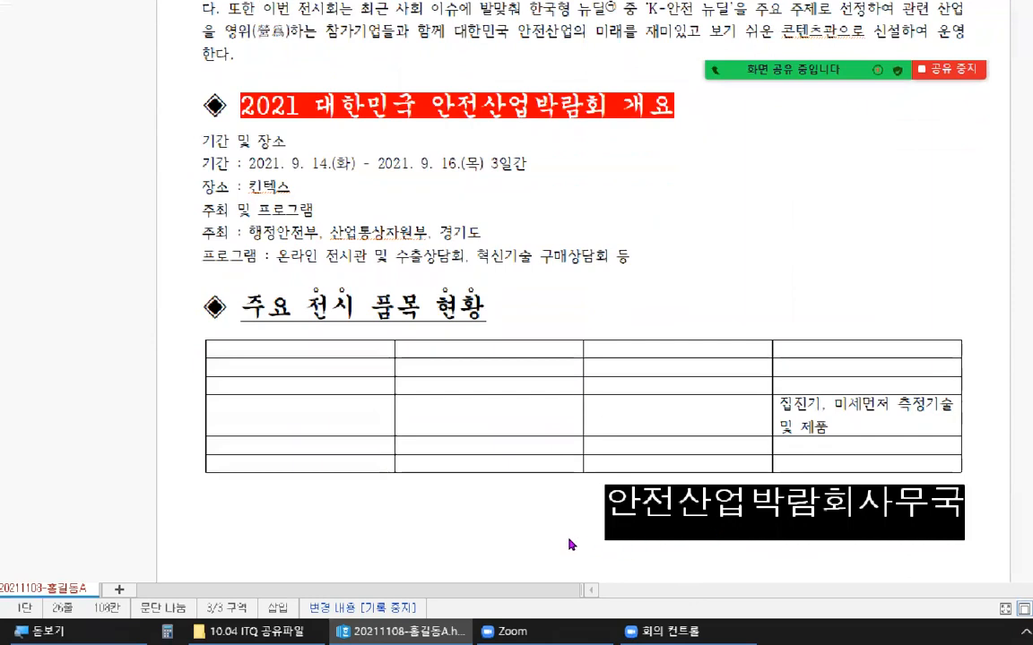
Insert an empty line between the table and "안전산업박람회사무국" and reset that line to the 바탕글 style
left_click(531, 544)
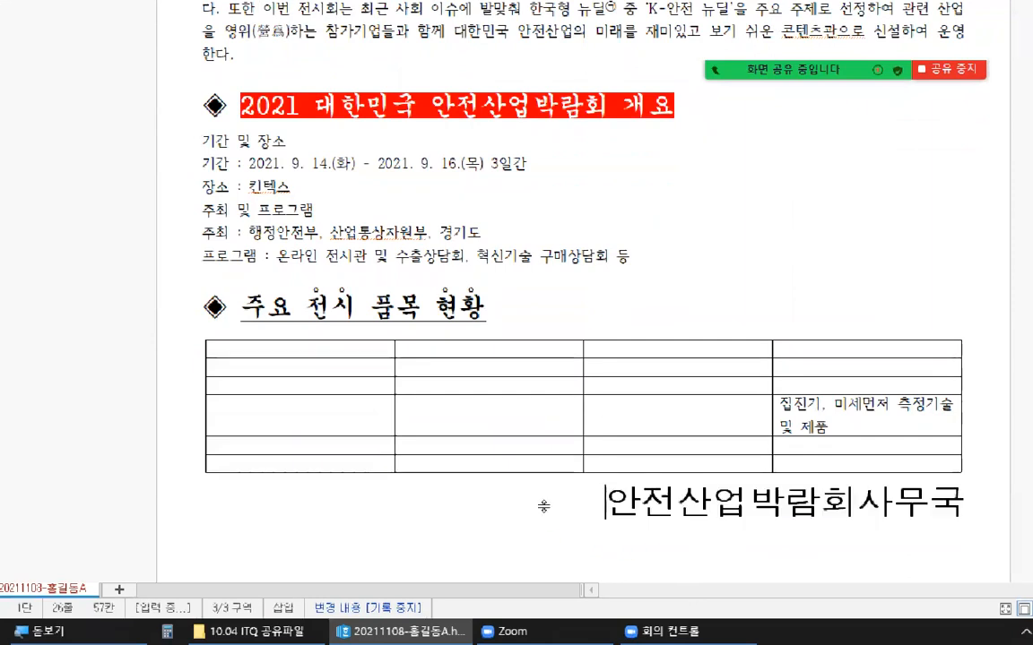
scroll(541, 505, "down", 1)
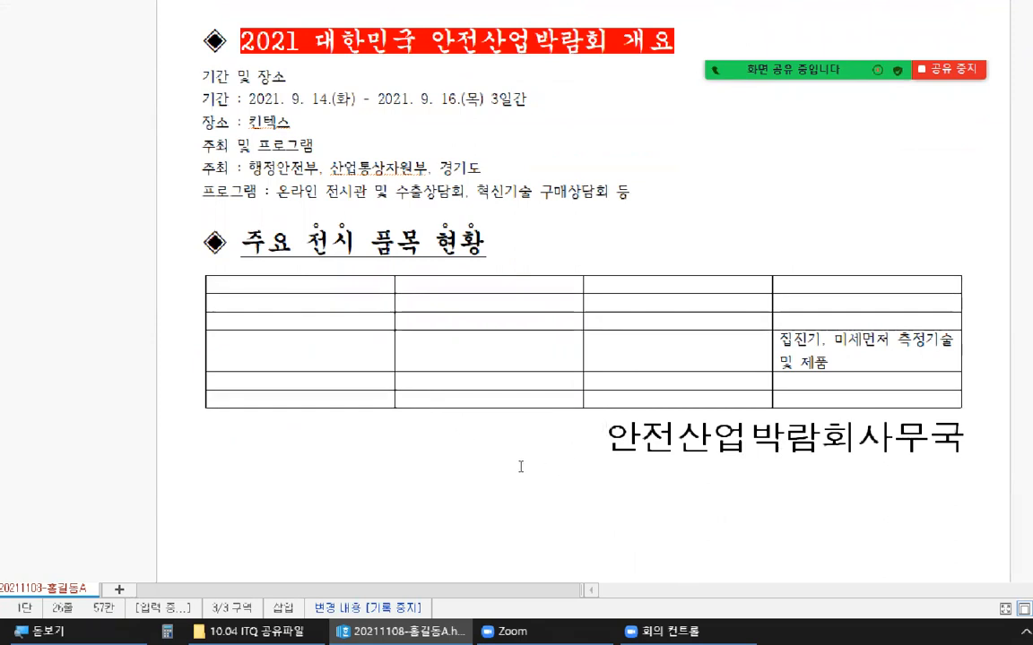
key("Return")
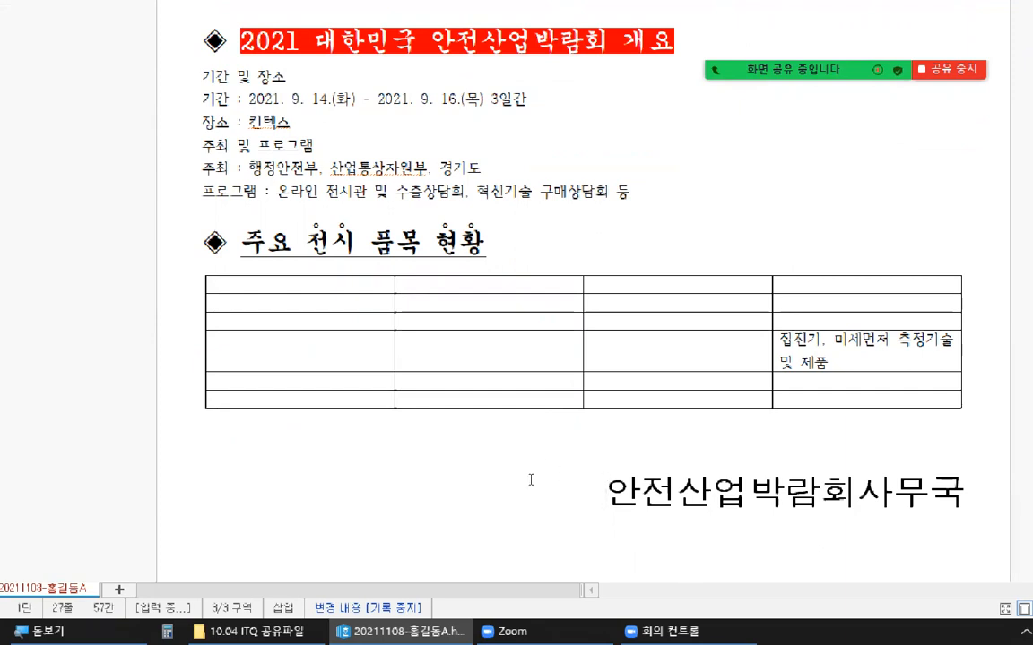
key("Up")
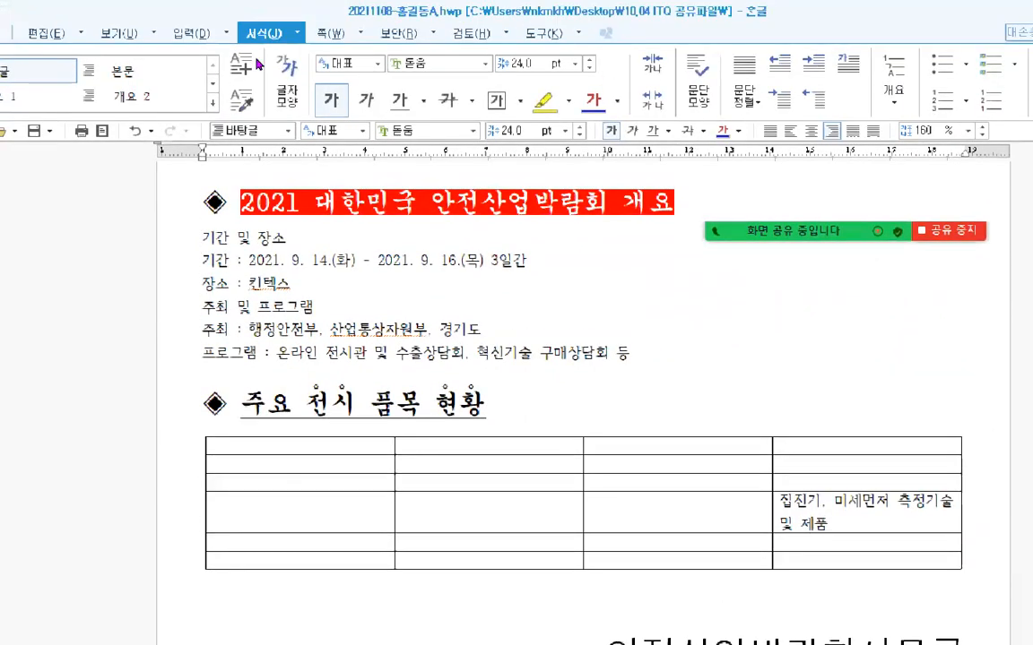
left_click(250, 131)
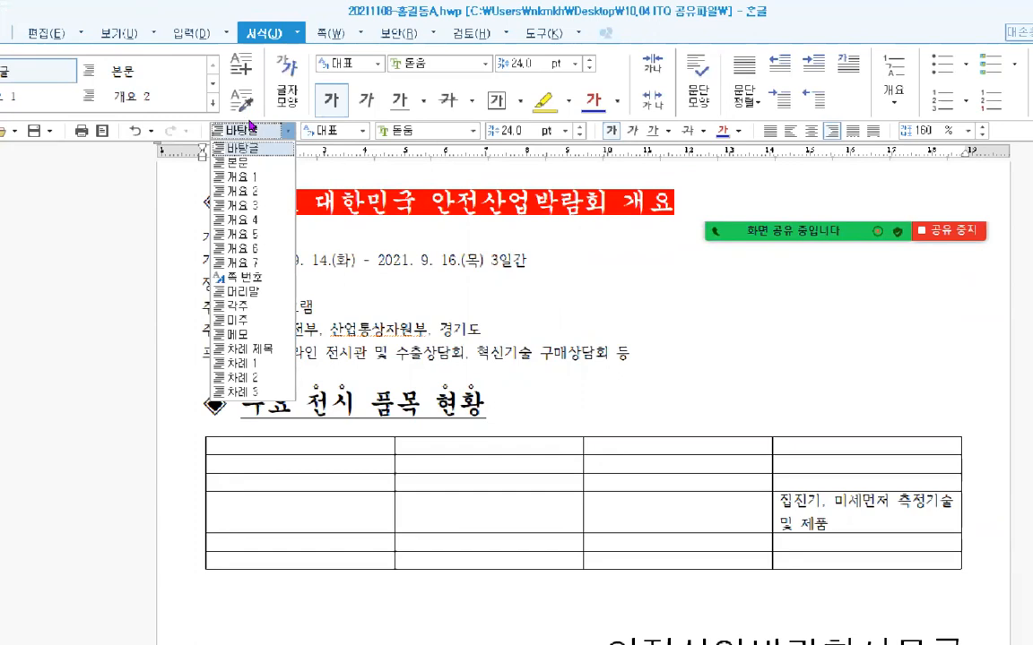
left_click(238, 162)
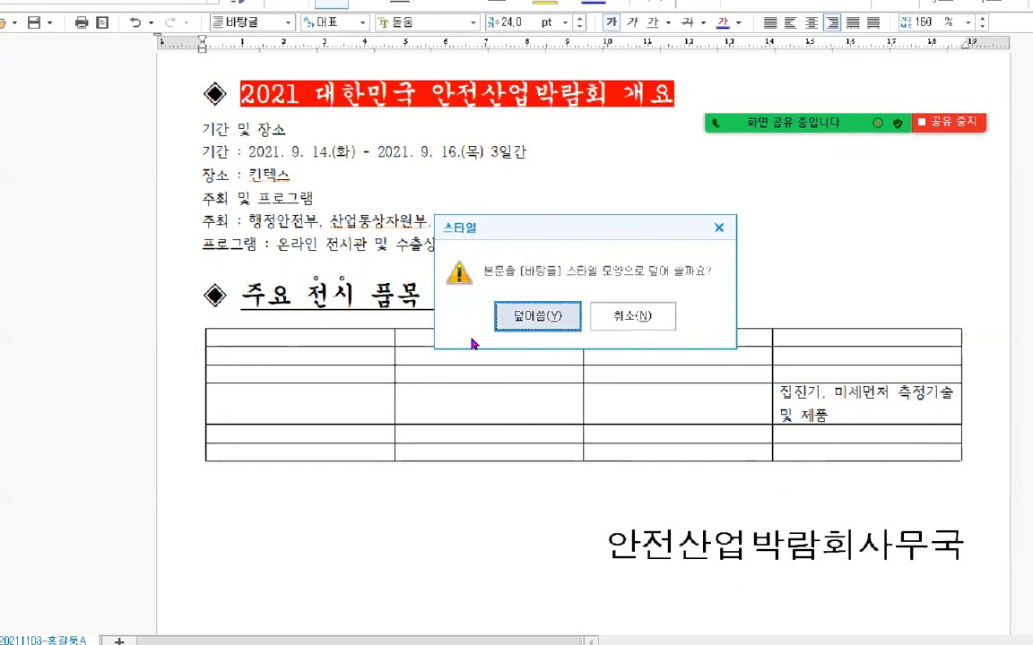
key("Return")
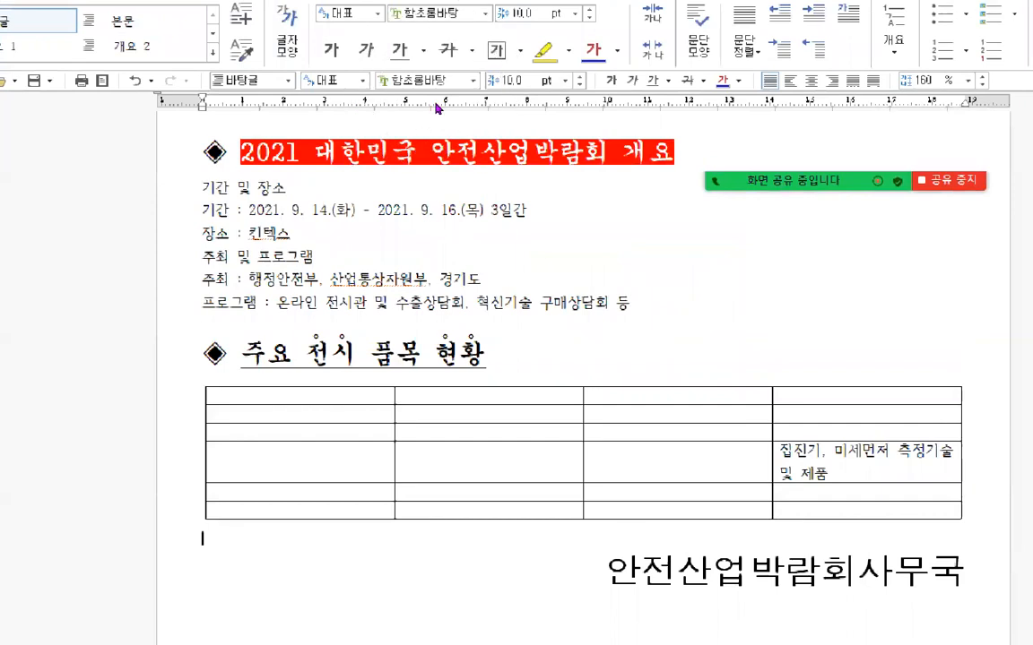
key("ctrl")
key("ctrl")
key("ctrl")
key("ctrl")
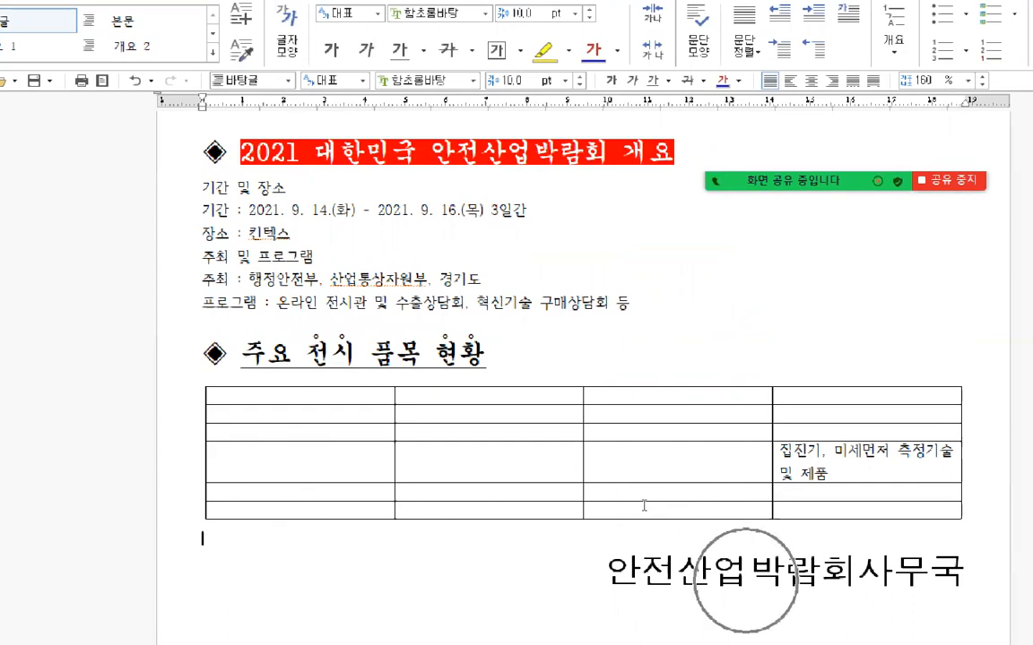
key("ctrl")
key("ctrl")
key("ctrl")
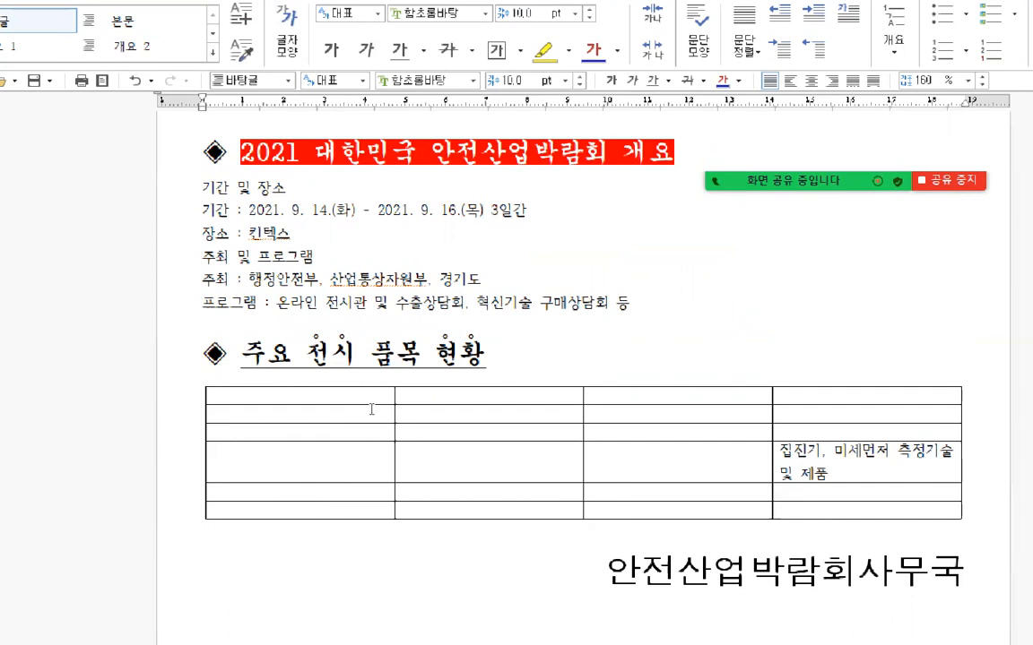
Narrow the first and third columns of the table under "주요 전시 품목 현황" by moving their right borders inward
scroll(371, 409, "down", 1)
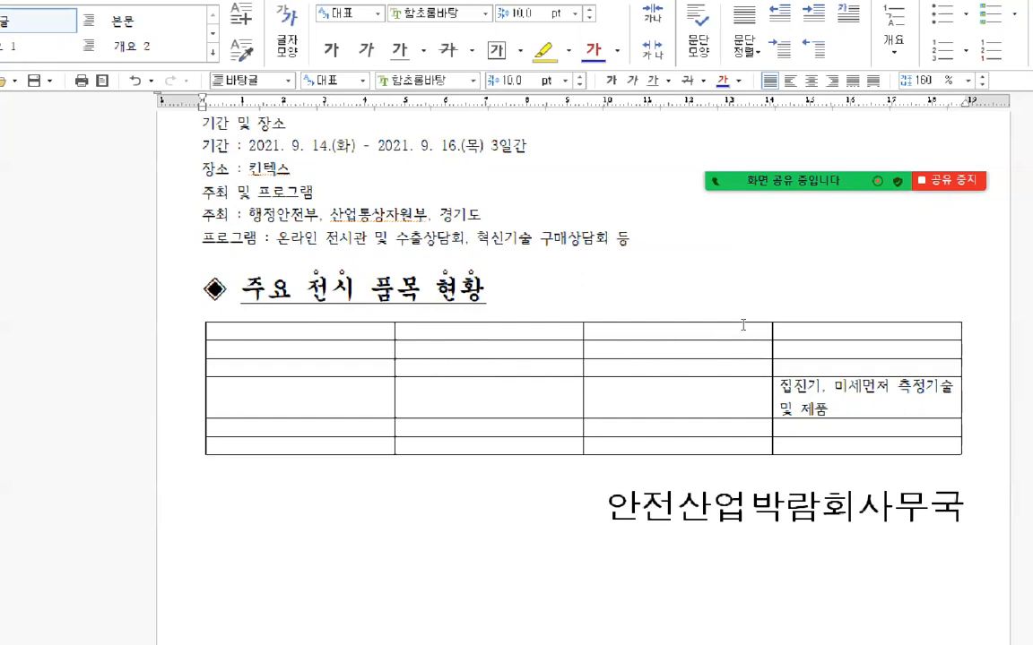
key("ctrl")
key("ctrl")
key("ctrl")
key("ctrl")
left_click_drag(362, 359, 308, 359)
left_click_drag(626, 333, 609, 330)
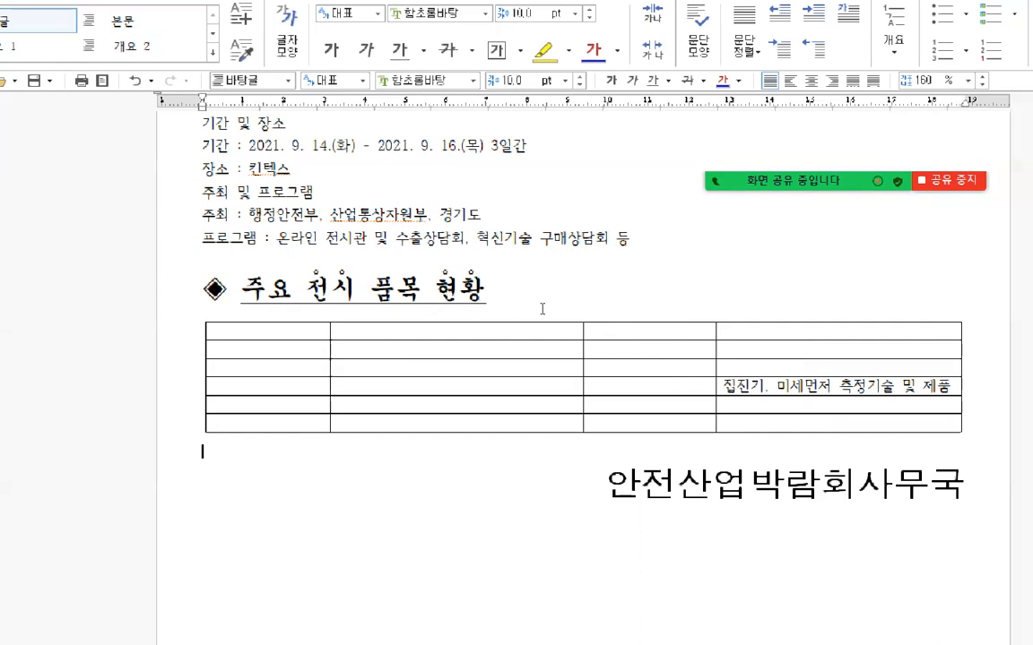
scroll(542, 309, "up", 4)
scroll(548, 316, "down", 10)
scroll(551, 319, "up", 8)
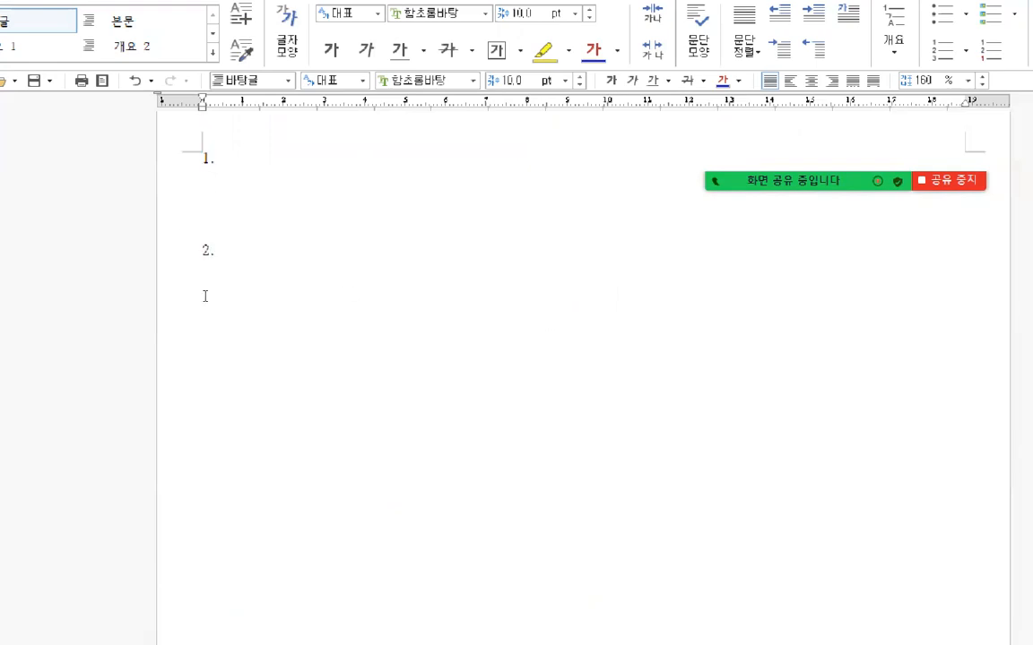
left_click(225, 249)
scroll(482, 343, "down", 5)
scroll(463, 338, "down", 10)
scroll(408, 351, "down", 5)
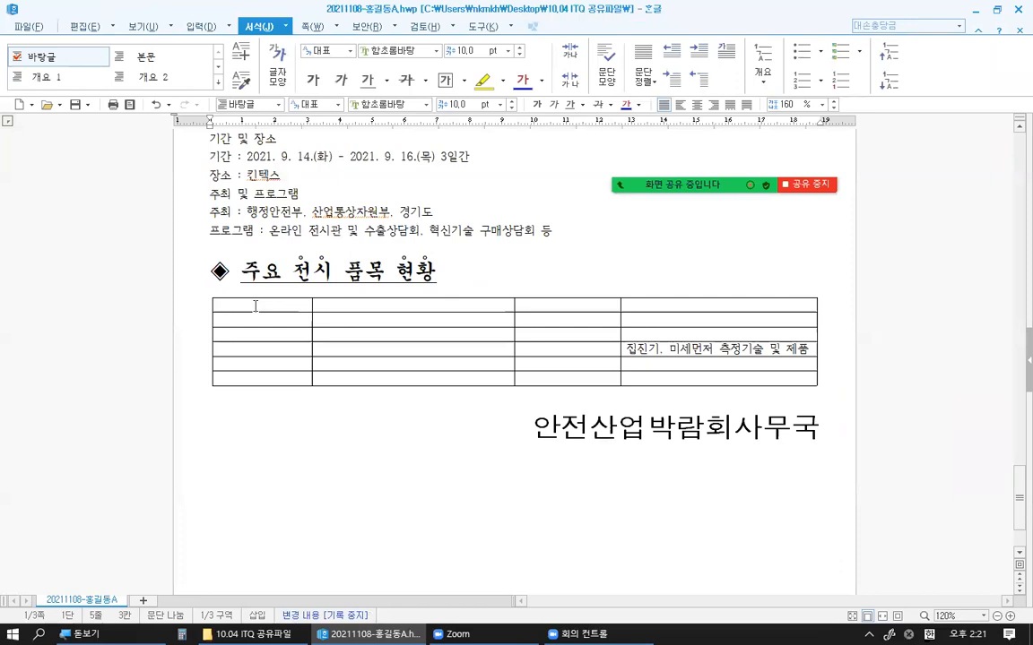
Examine the sample table in GW09-11A.pdf, circling its top, header-bottom and bottom border lines with Zoom annotations, and clear the drawings
mouse_move(578, 128)
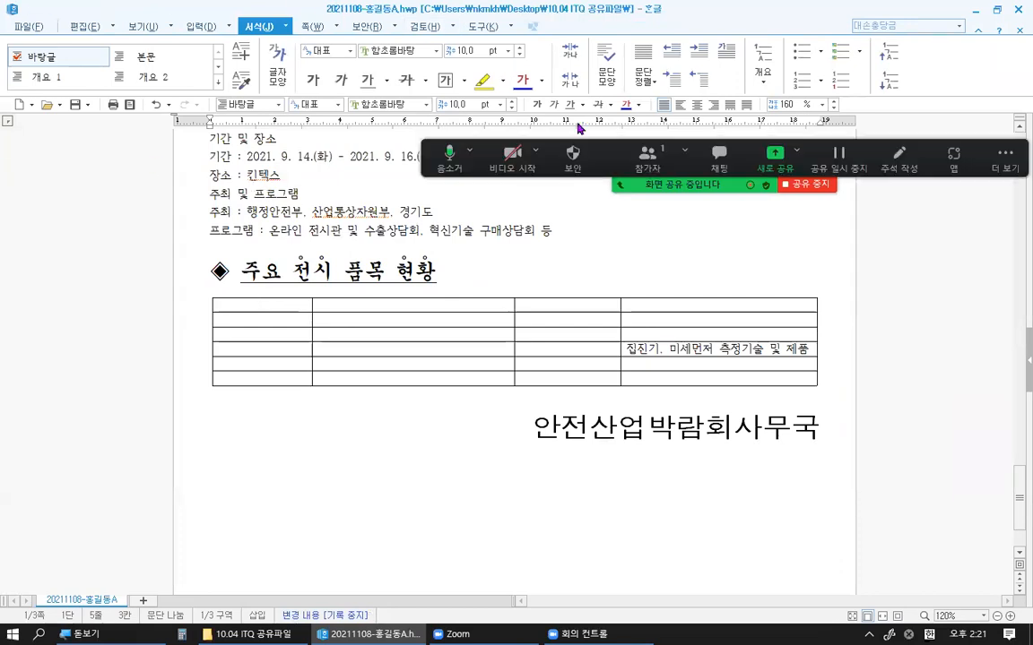
left_click(1005, 158)
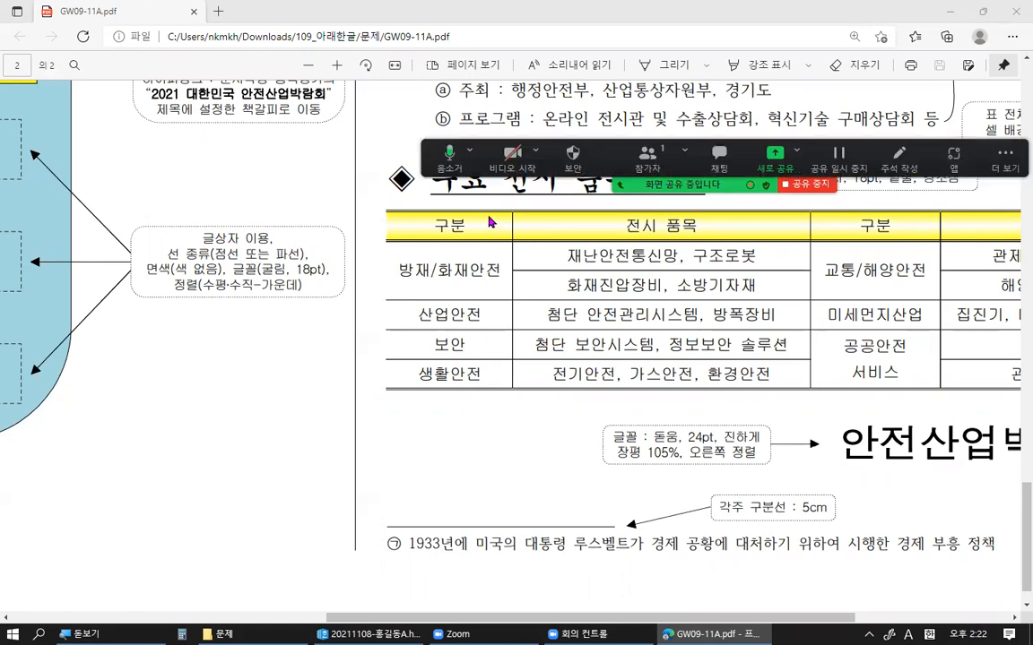
left_click(899, 160)
left_click_drag(408, 201, 422, 245)
left_click_drag(414, 395, 403, 385)
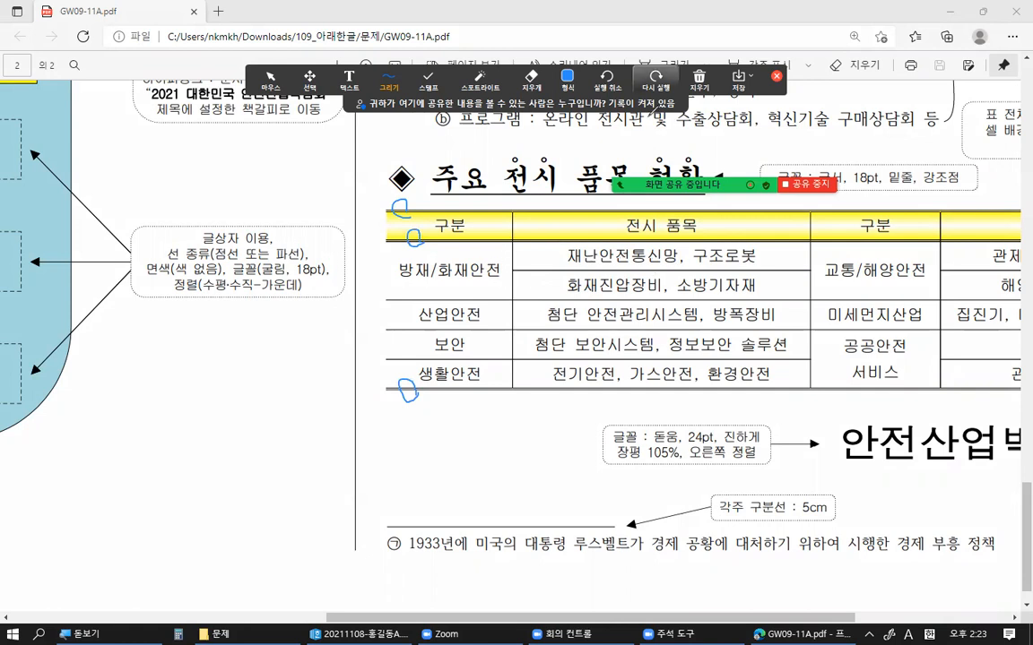
left_click(698, 79)
left_click(728, 109)
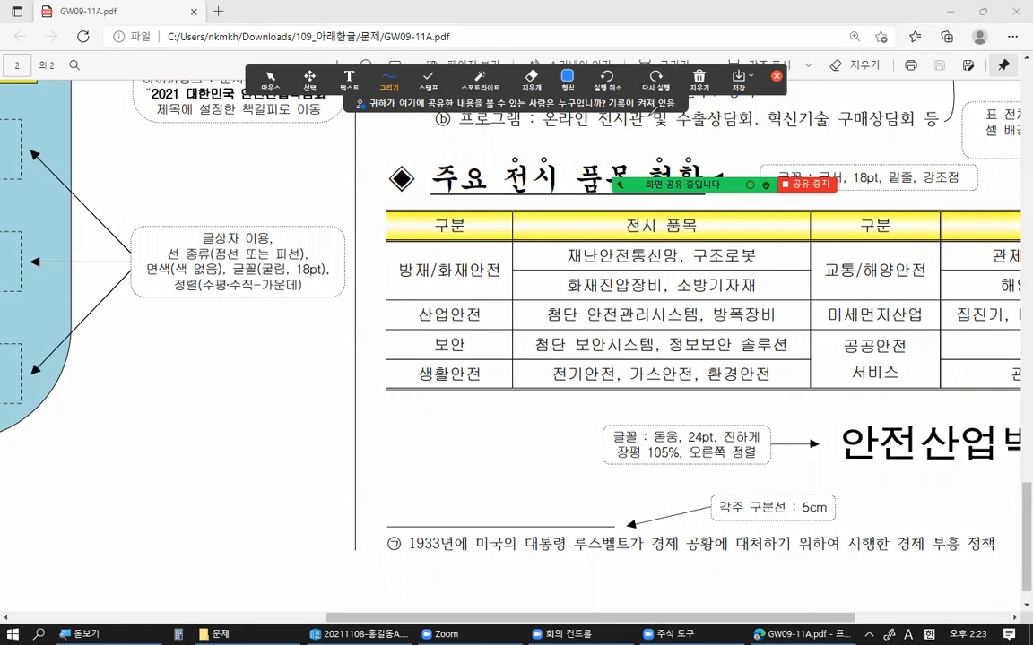
left_click(698, 79)
Close the Zoom annotation tools and switch from the PDF back to the Hangul document
mouse_move(731, 184)
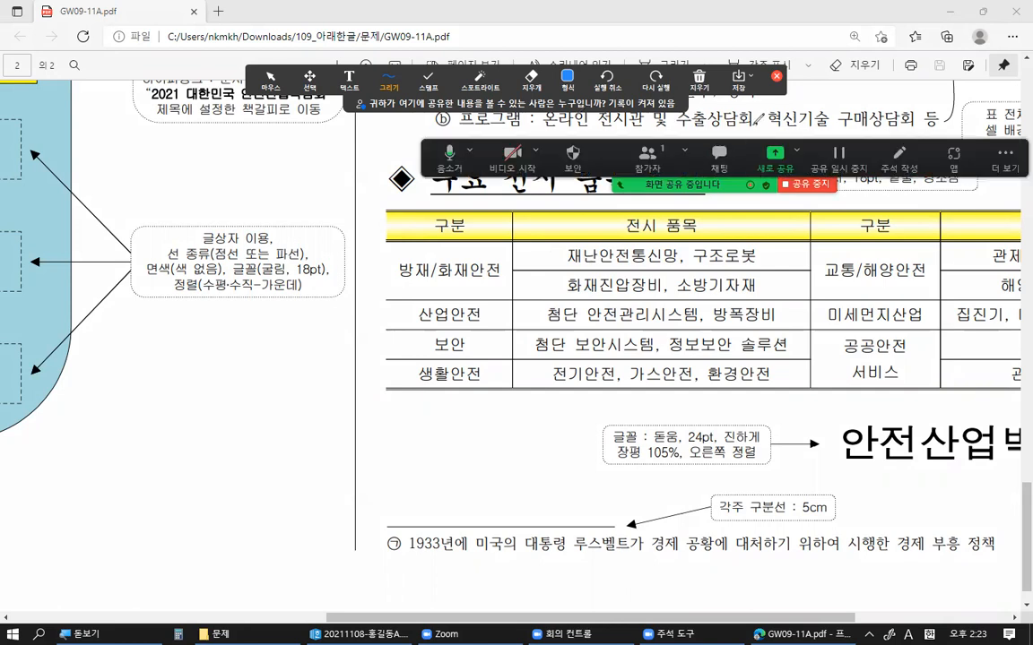
left_click(899, 158)
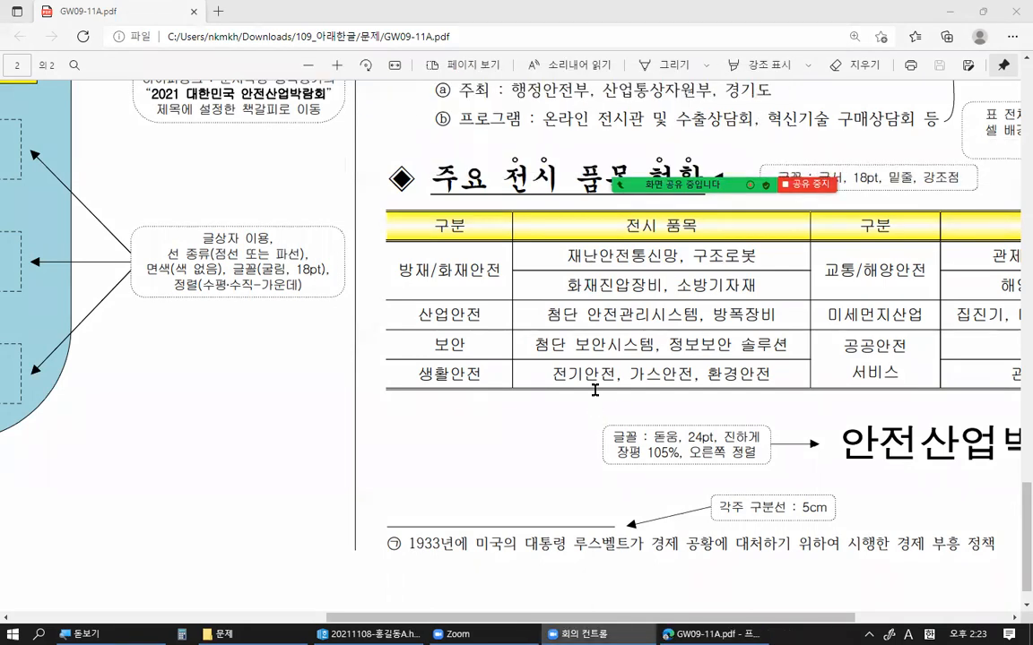
left_click(952, 13)
left_click(885, 79)
left_click(263, 305)
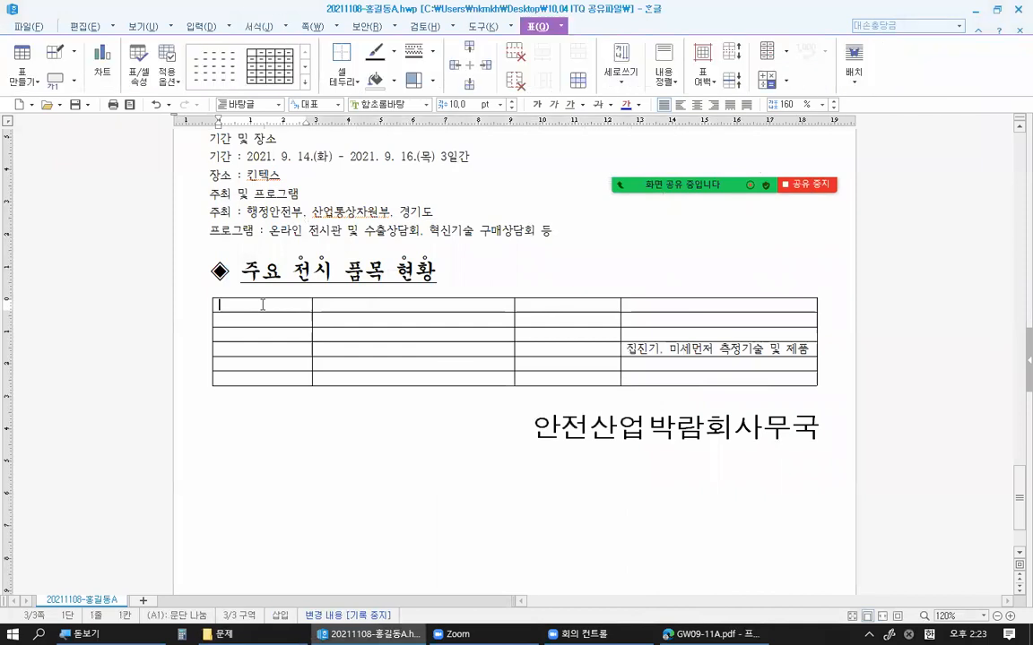
left_click_drag(242, 304, 672, 377)
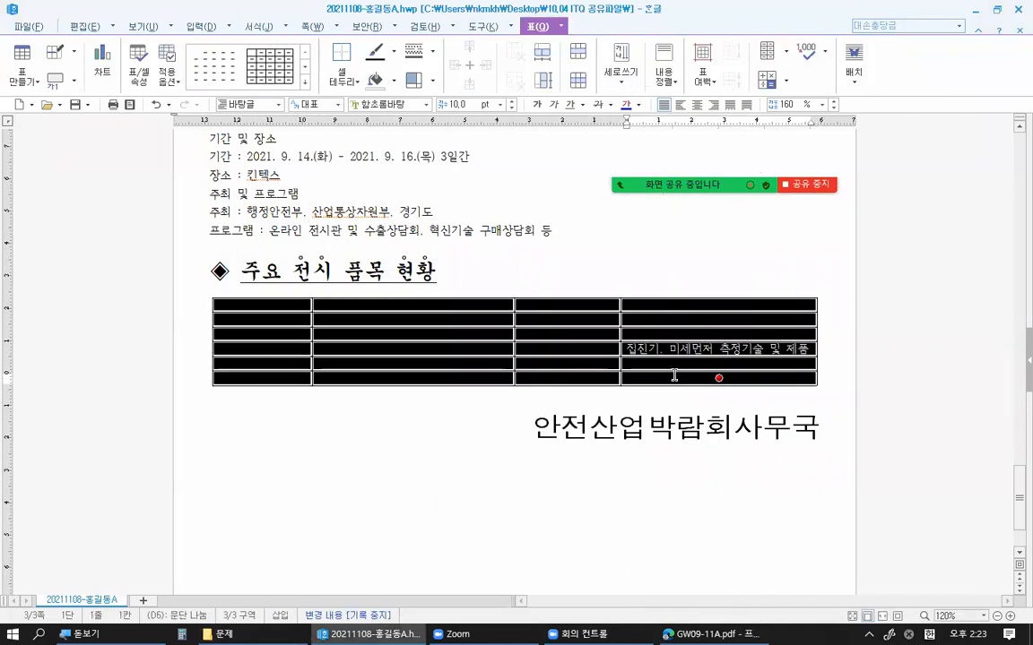
left_click_drag(269, 303, 662, 377)
left_click(605, 351)
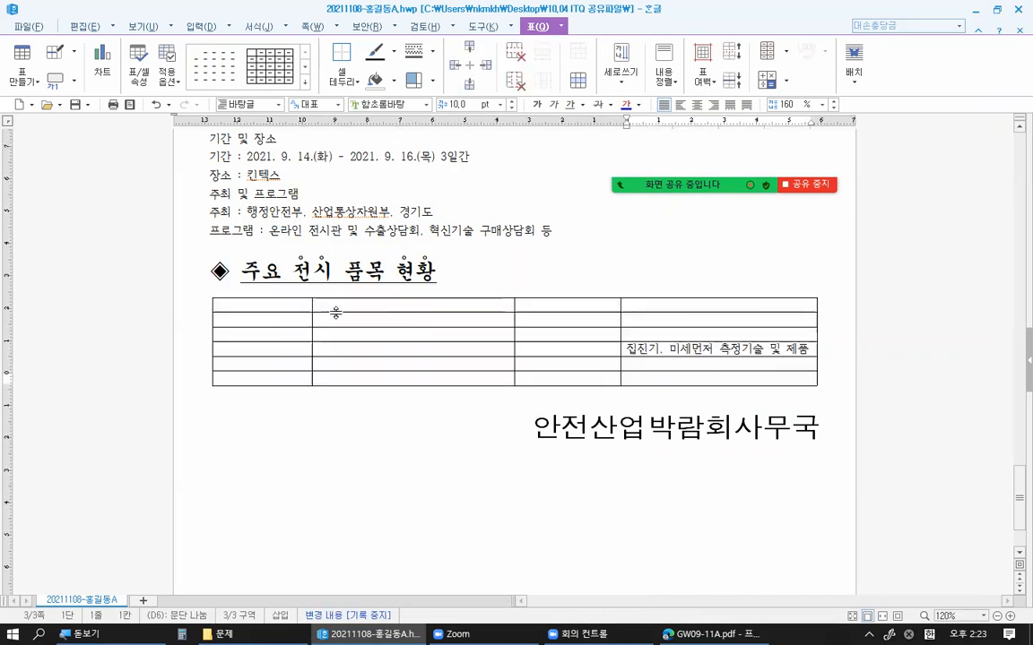
Select all cells of the table and open the cell border settings with "선 모양 바로 적용" turned off
left_click(287, 305)
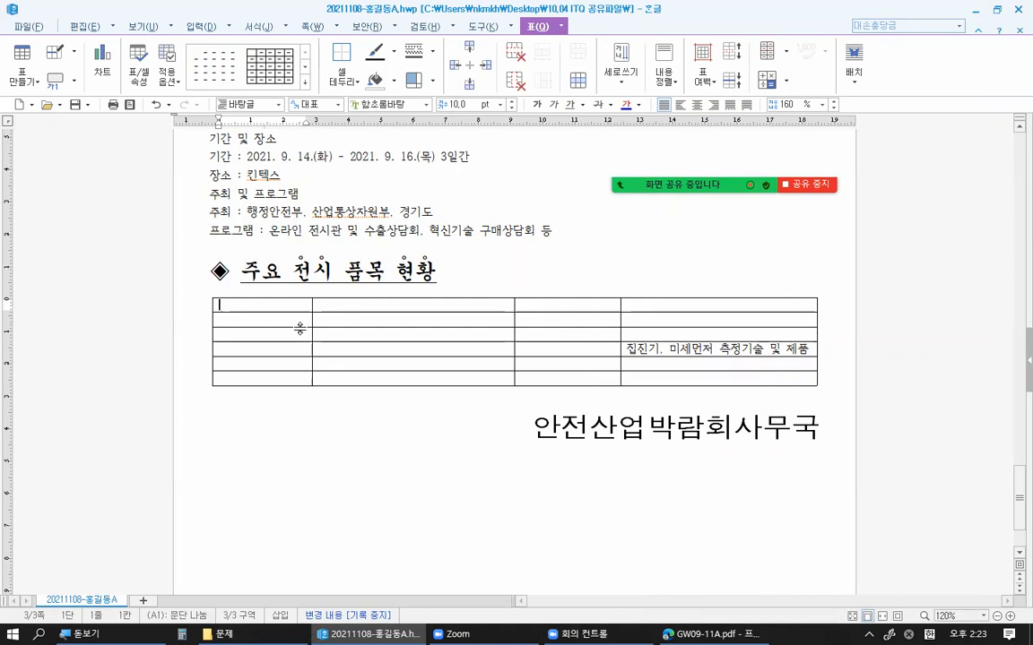
key("F5")
key("F5")
key("F5")
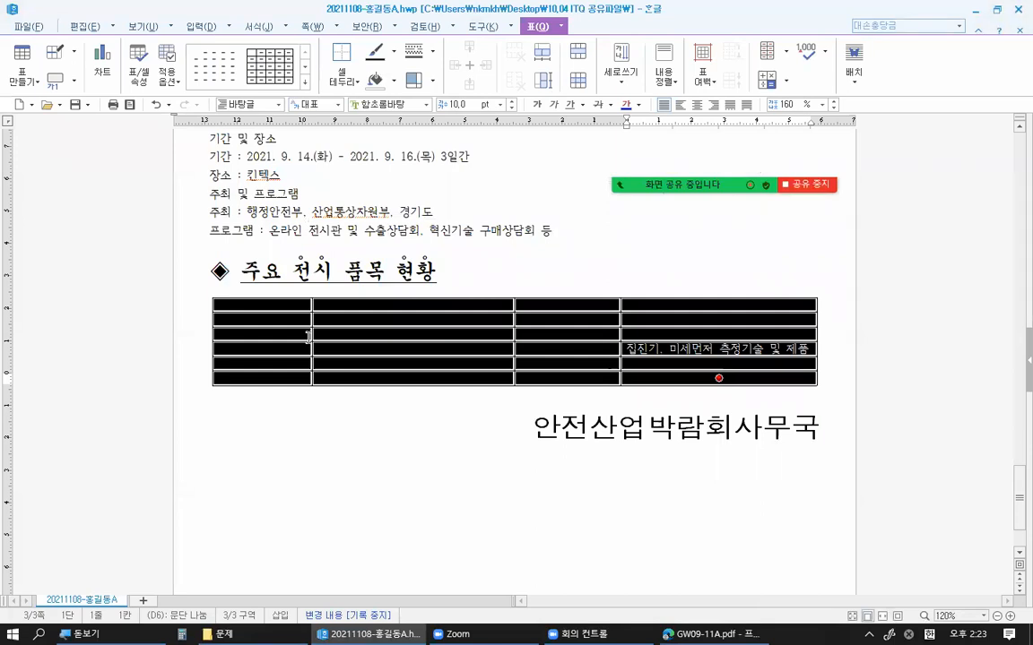
key("l")
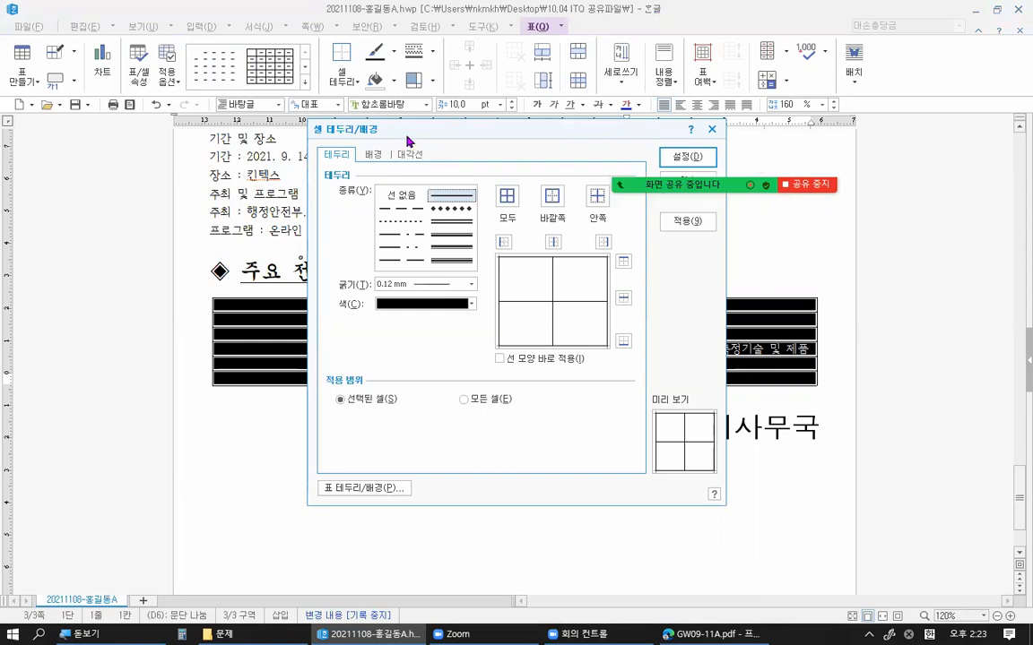
left_click_drag(405, 144, 347, 208)
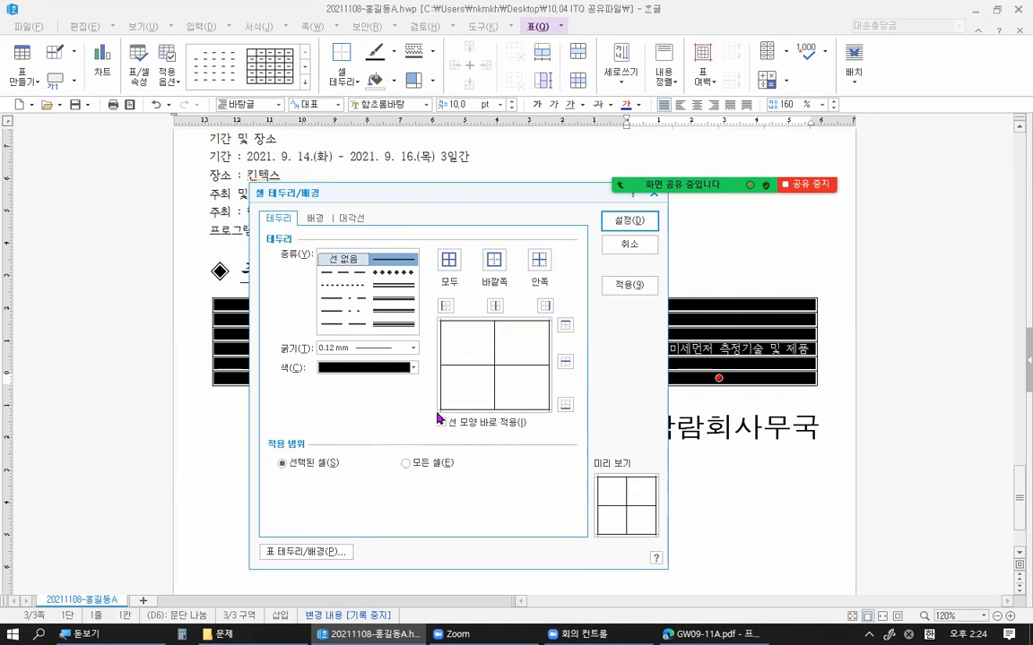
key("ctrl")
key("ctrl")
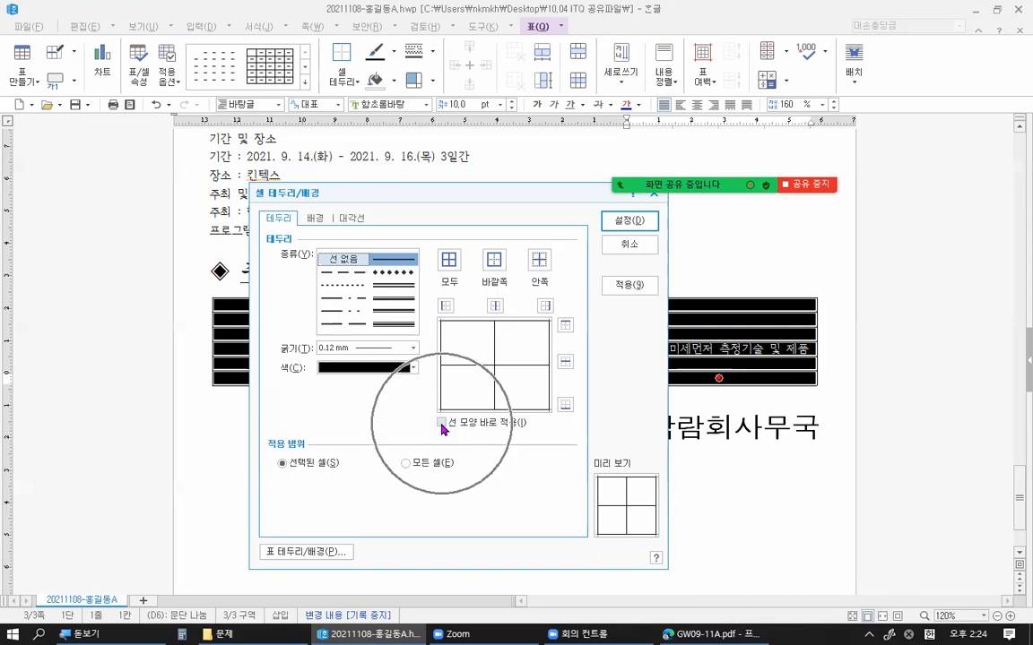
left_click(442, 422)
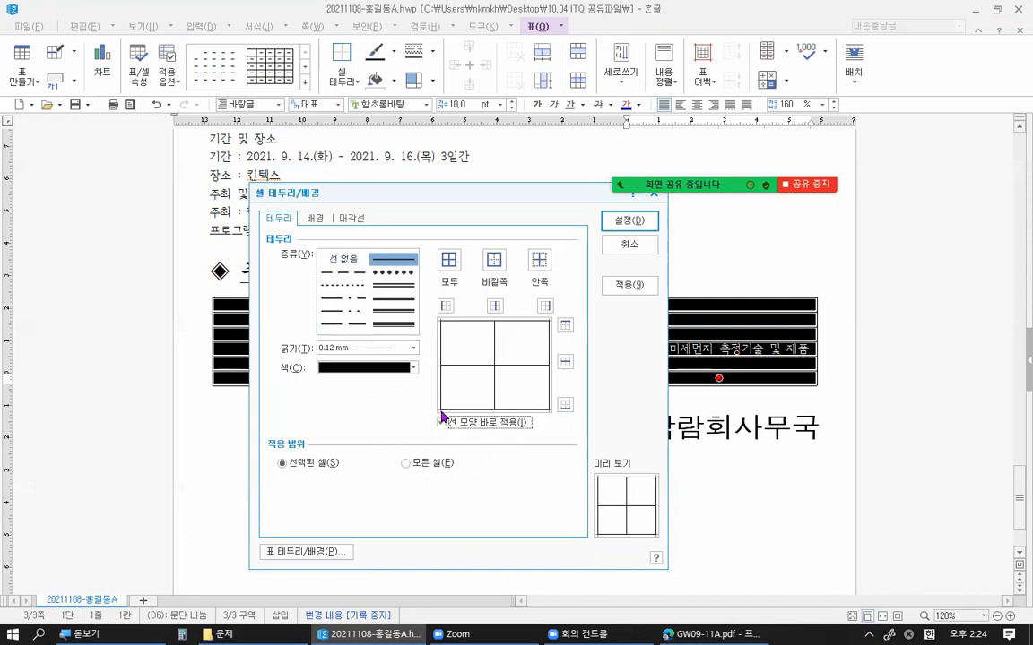
key("ctrl")
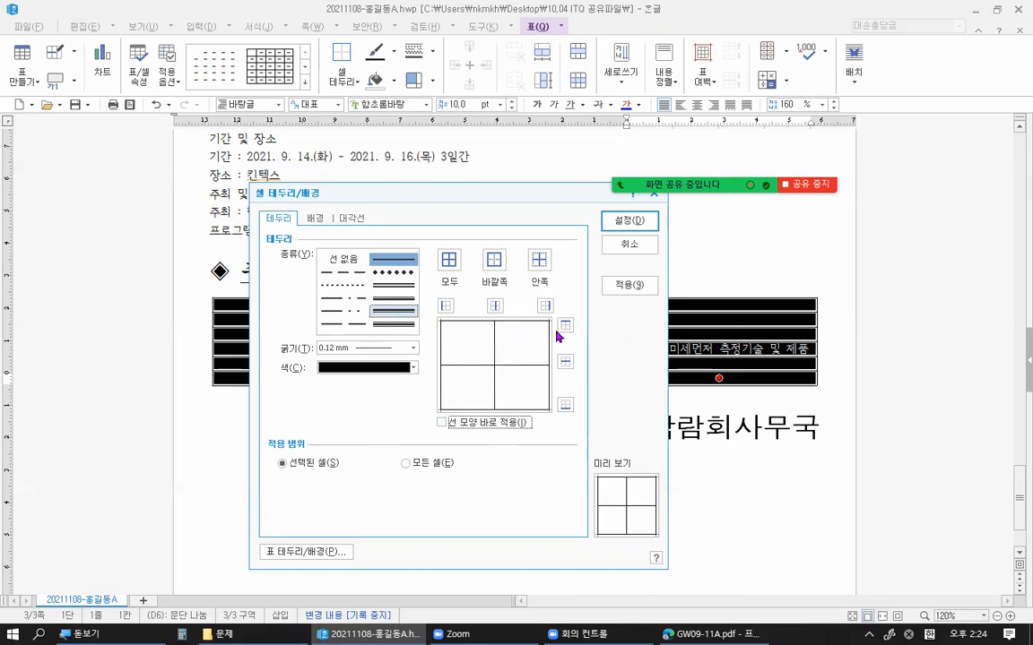
Set the selected cells' left and right outer borders to 선 없음
left_click(343, 261)
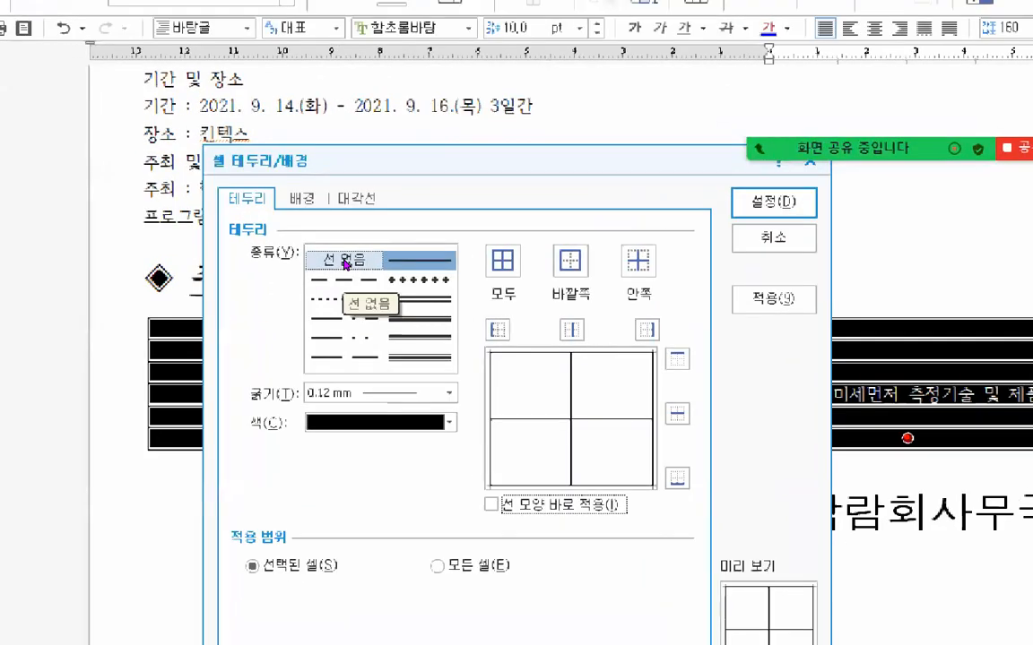
left_click(345, 262)
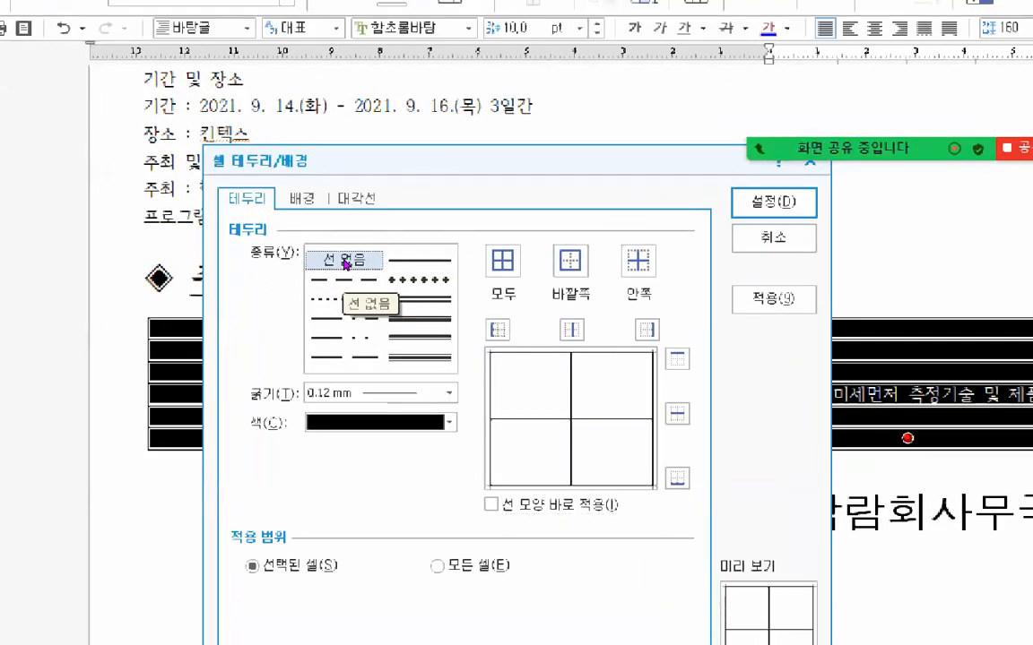
key("ctrl")
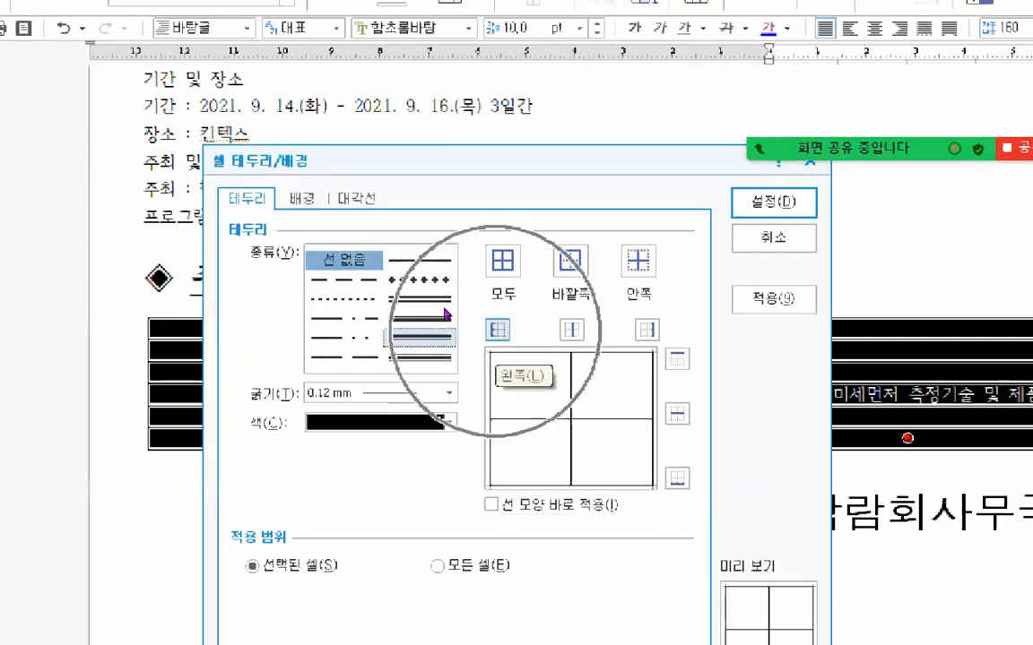
left_click(497, 330)
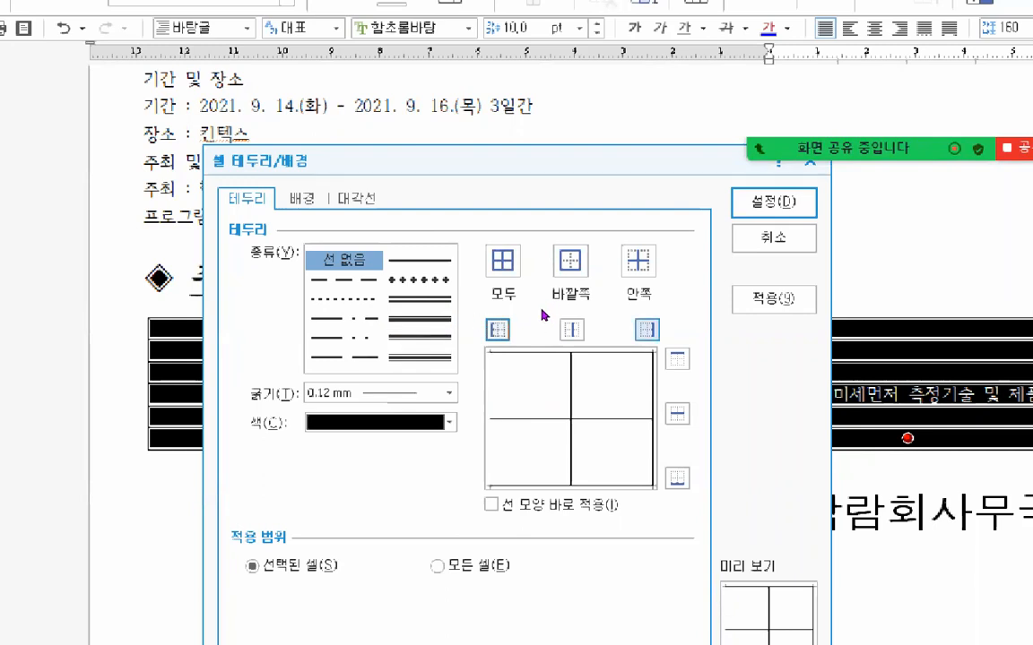
key("ctrl")
left_click(646, 330)
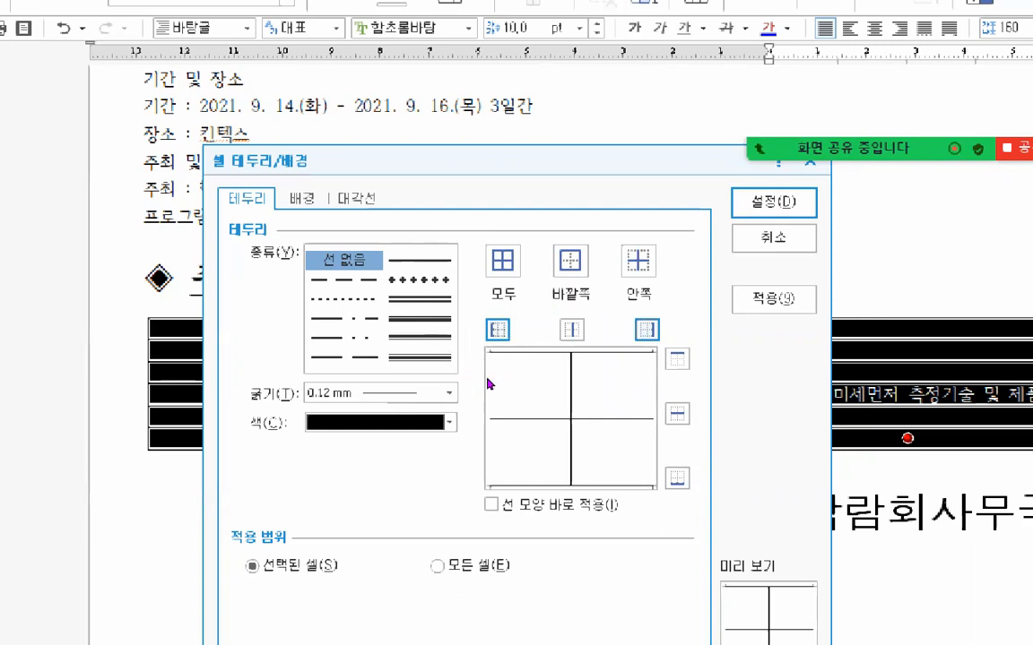
left_click(493, 329)
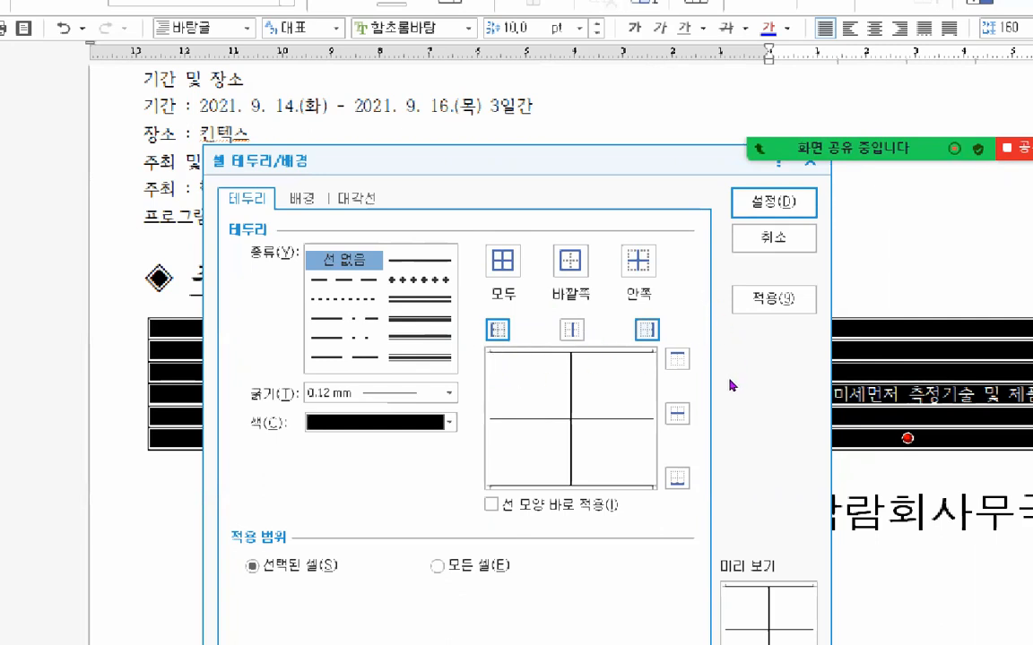
Give the table's top and bottom outer borders a 0.5 mm double line and apply the border settings
left_click(391, 291)
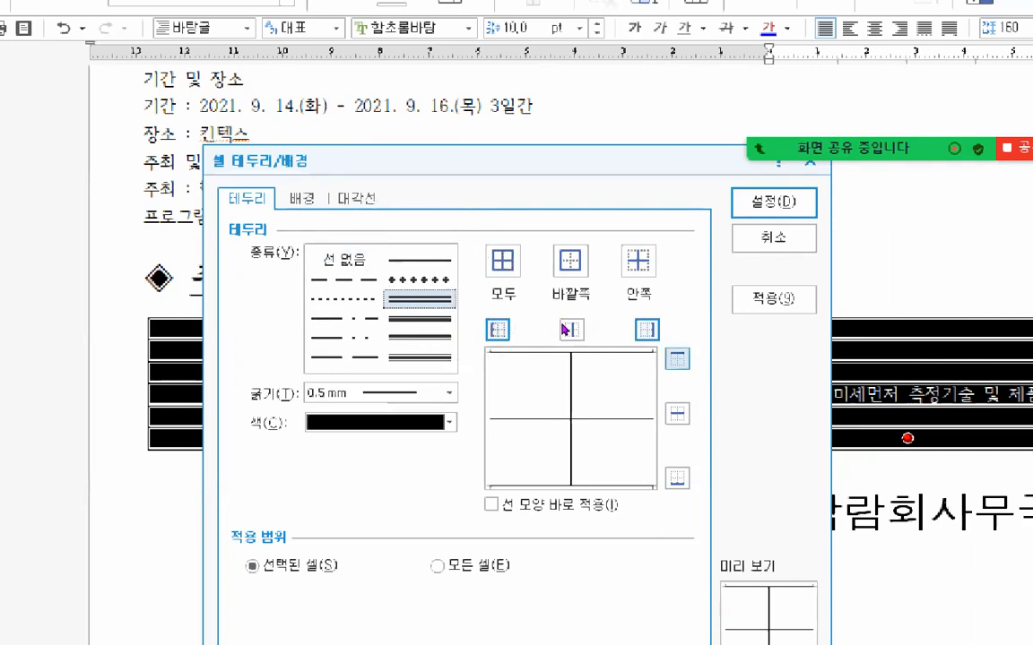
left_click(677, 359)
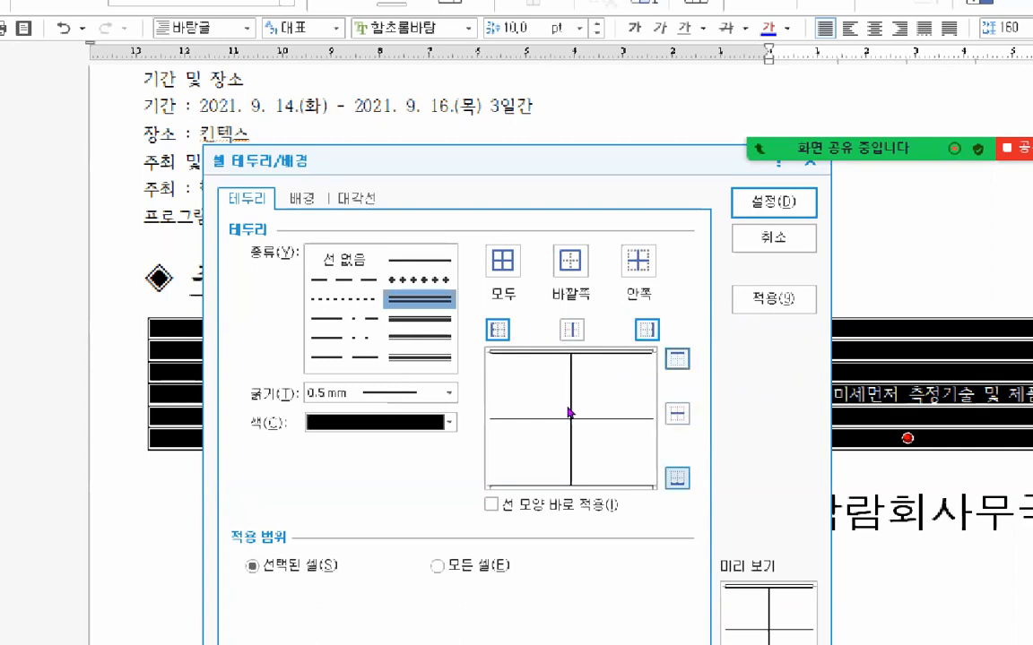
left_click(676, 477)
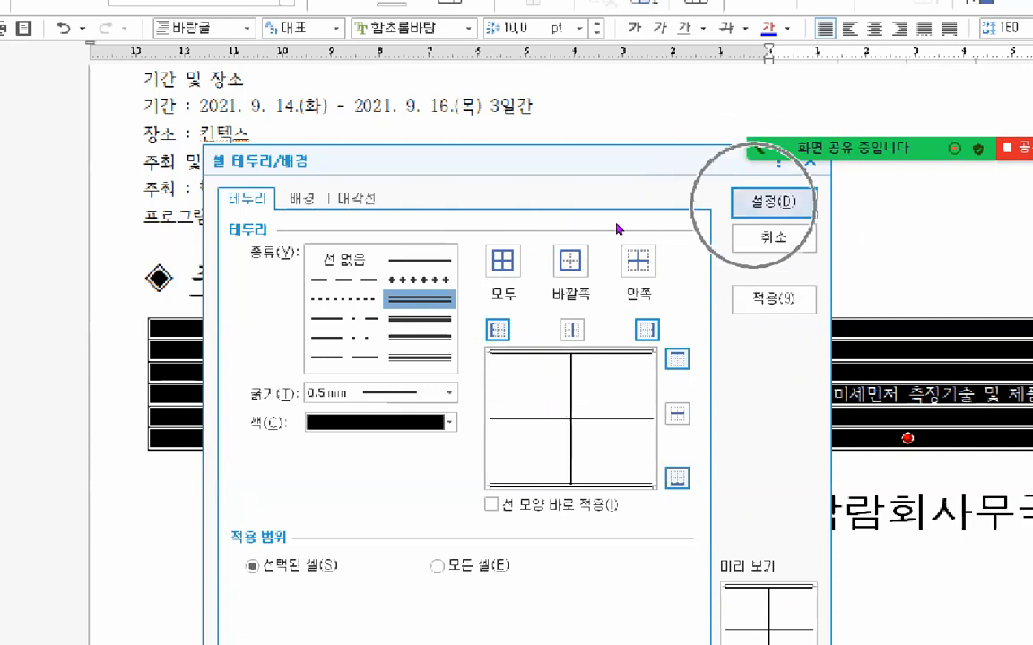
left_click(771, 201)
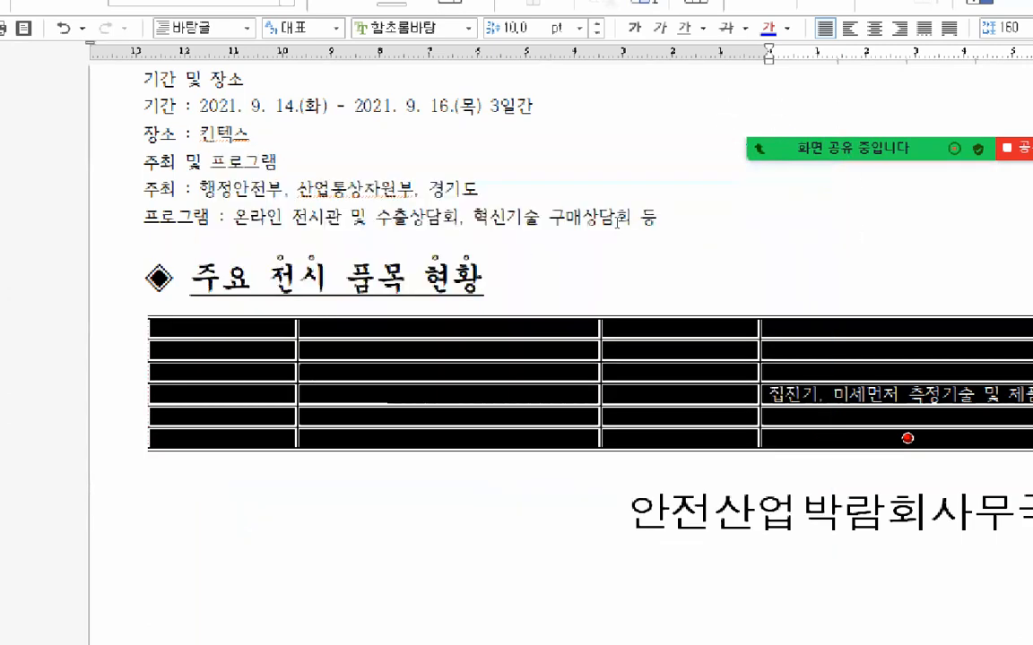
left_click(502, 269)
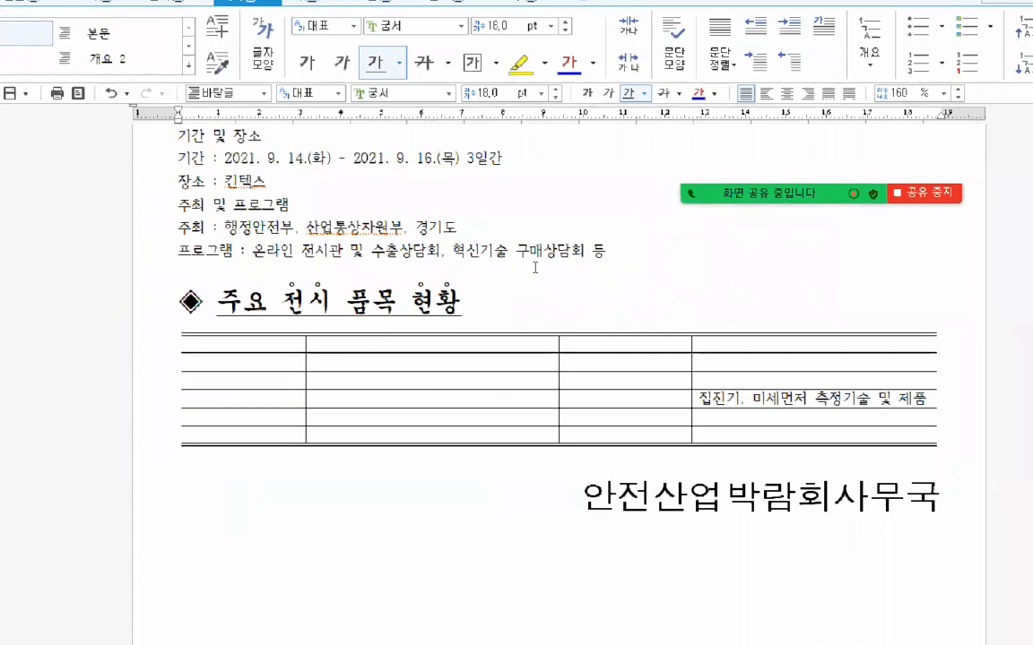
mouse_move(660, 203)
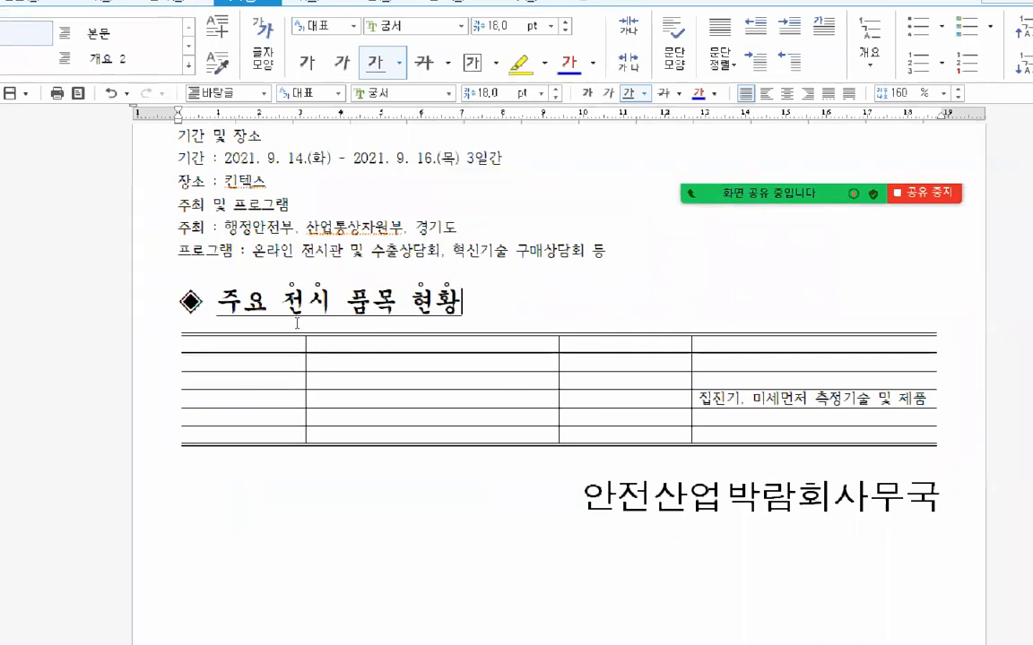
left_click_drag(260, 303, 650, 302)
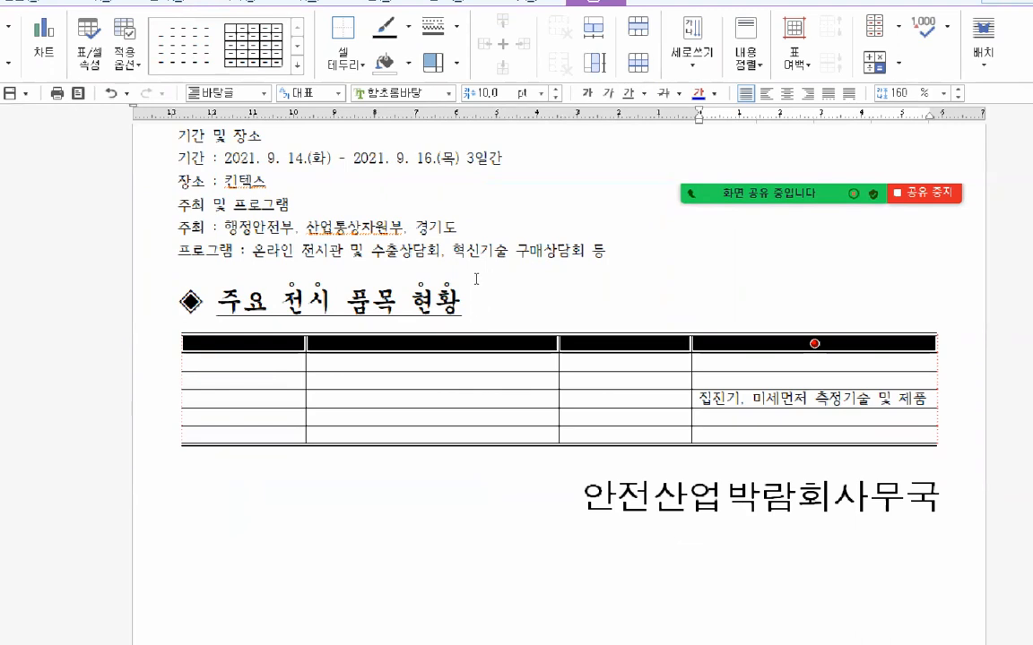
left_click(465, 302)
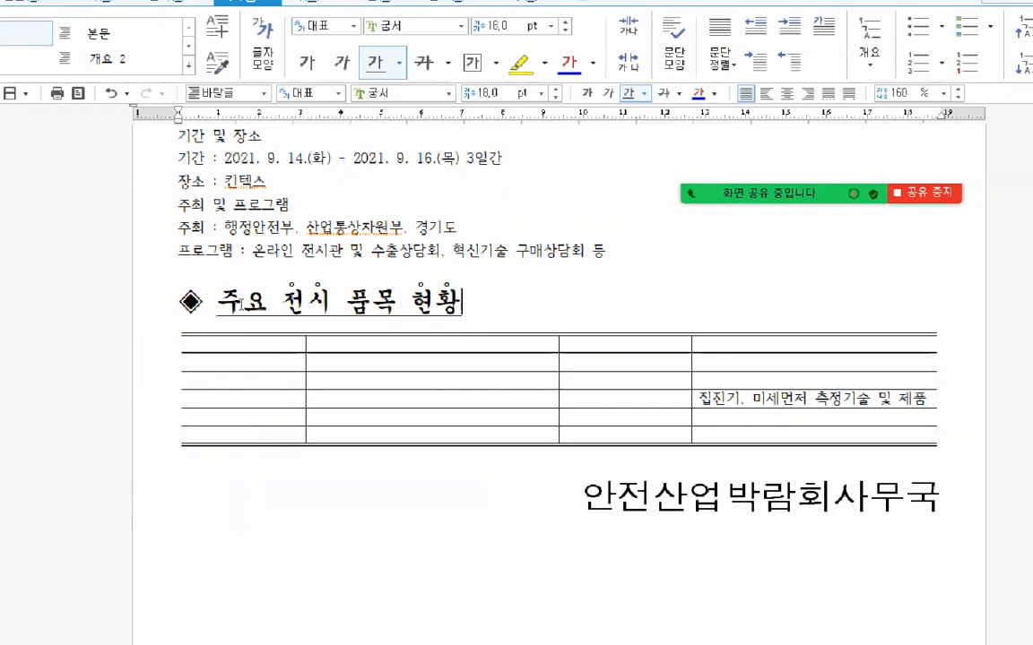
left_click_drag(240, 343, 662, 305)
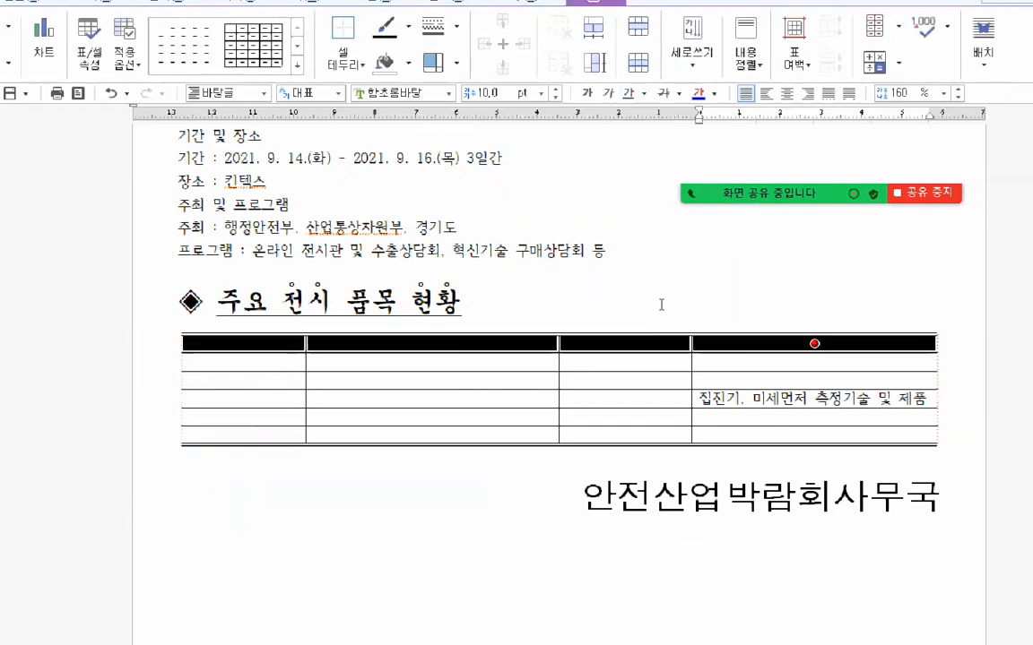
left_click(467, 274)
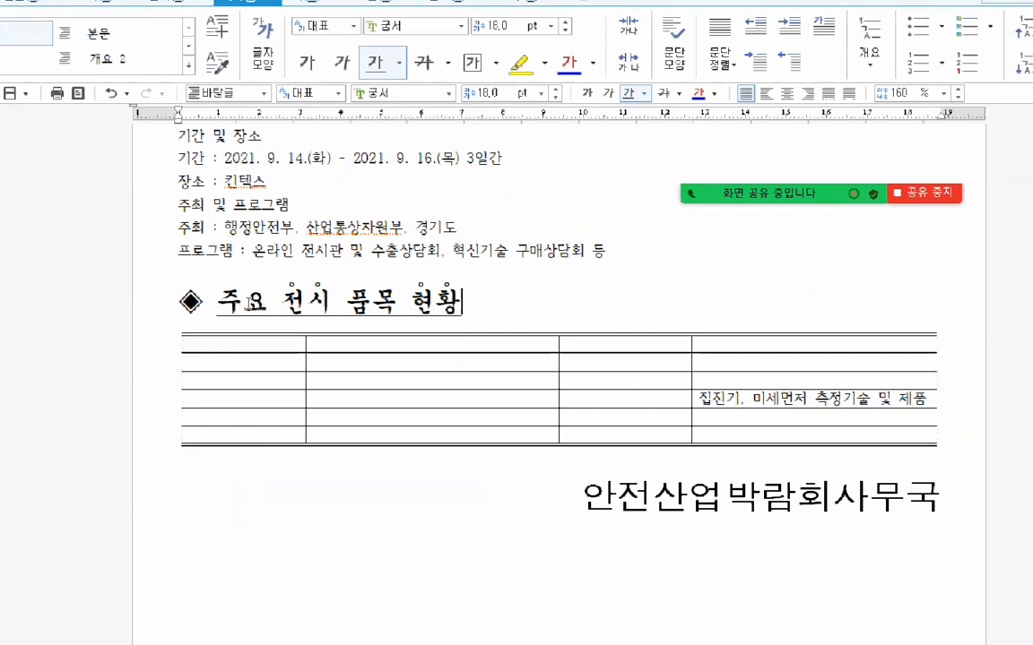
left_click(252, 304)
Give the table's header row a 0.5 mm double line (이중 실선) as its bottom border in the cell border settings
left_click_drag(242, 343, 814, 344)
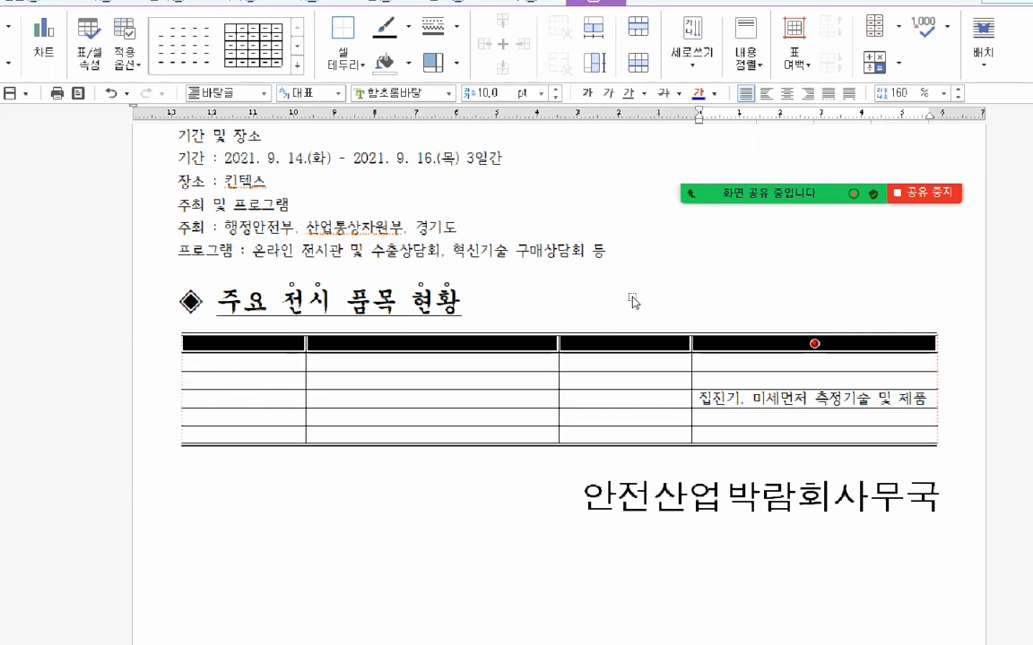
key("l")
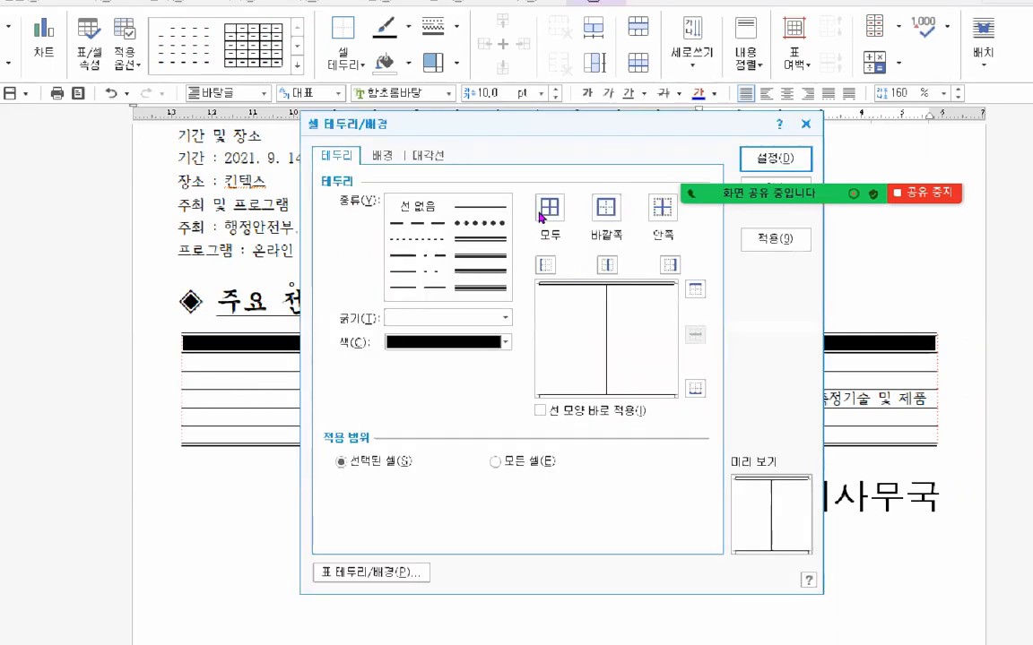
left_click_drag(583, 123, 442, 137)
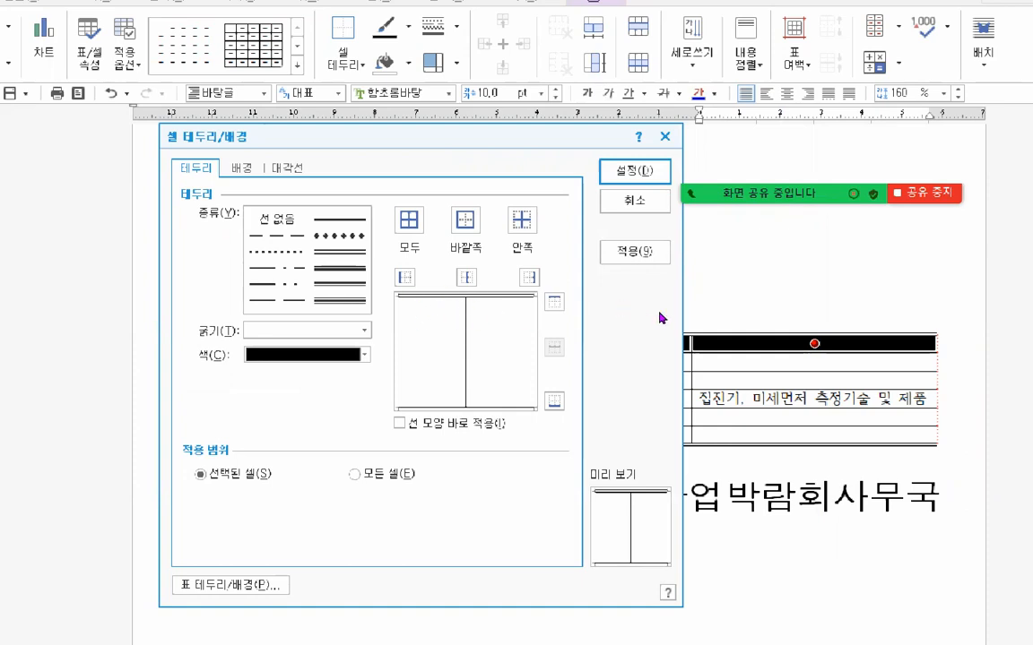
left_click(344, 250)
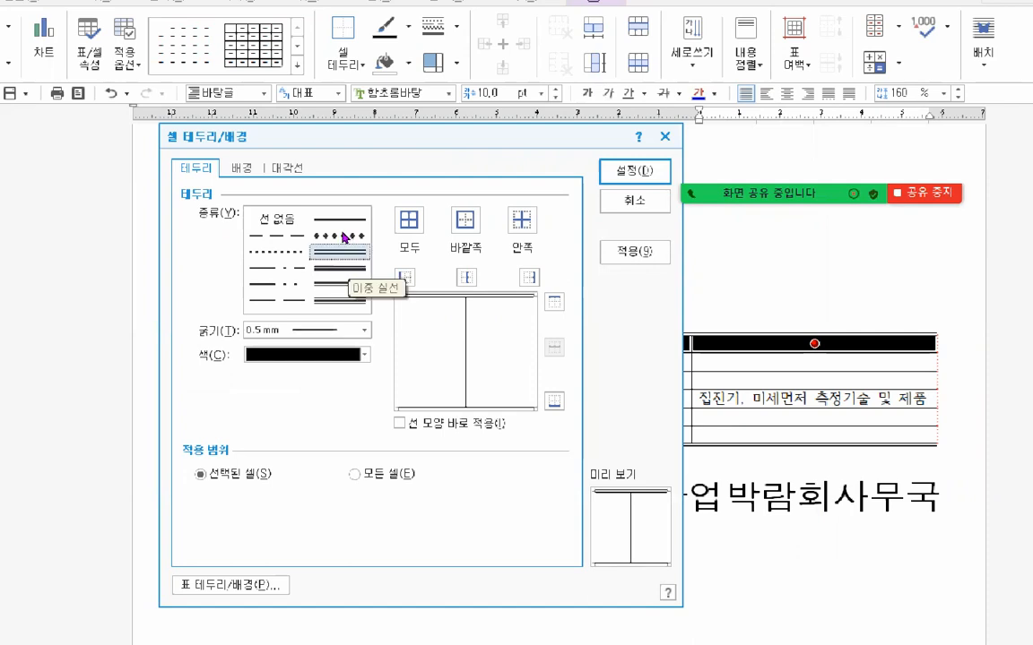
left_click(554, 402)
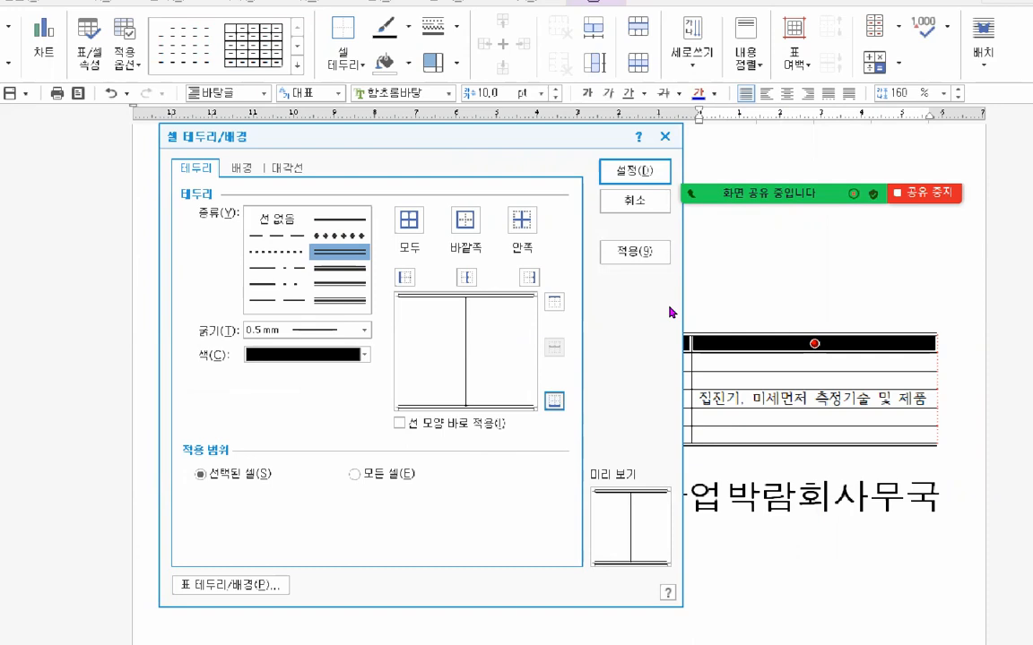
Set the header row's background to a gradient from white to yellow with the 가운데에서 type
left_click(260, 168)
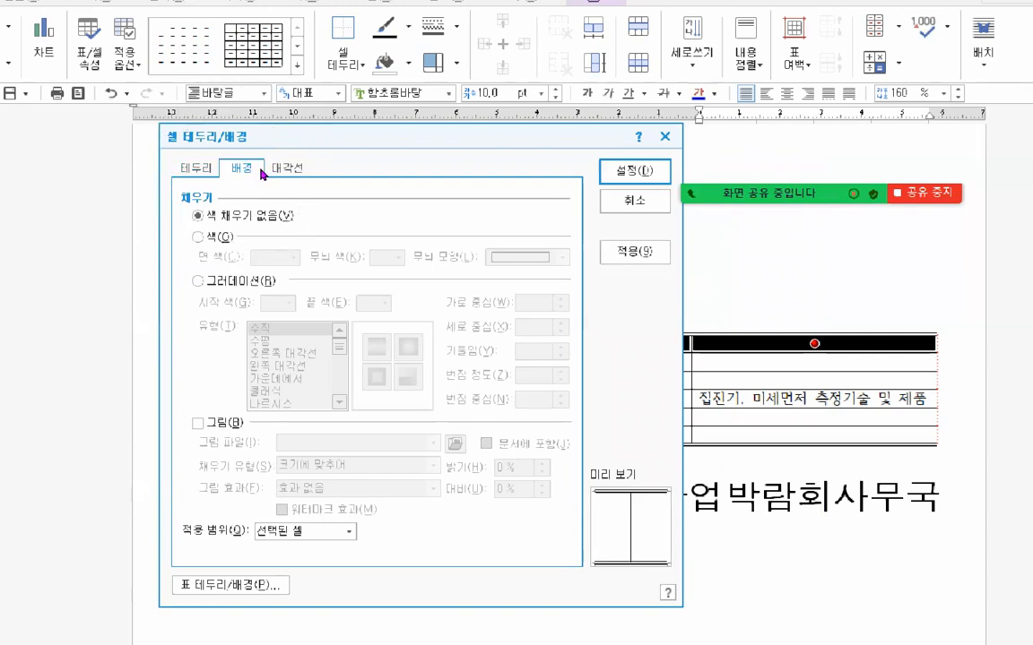
key("alt+r")
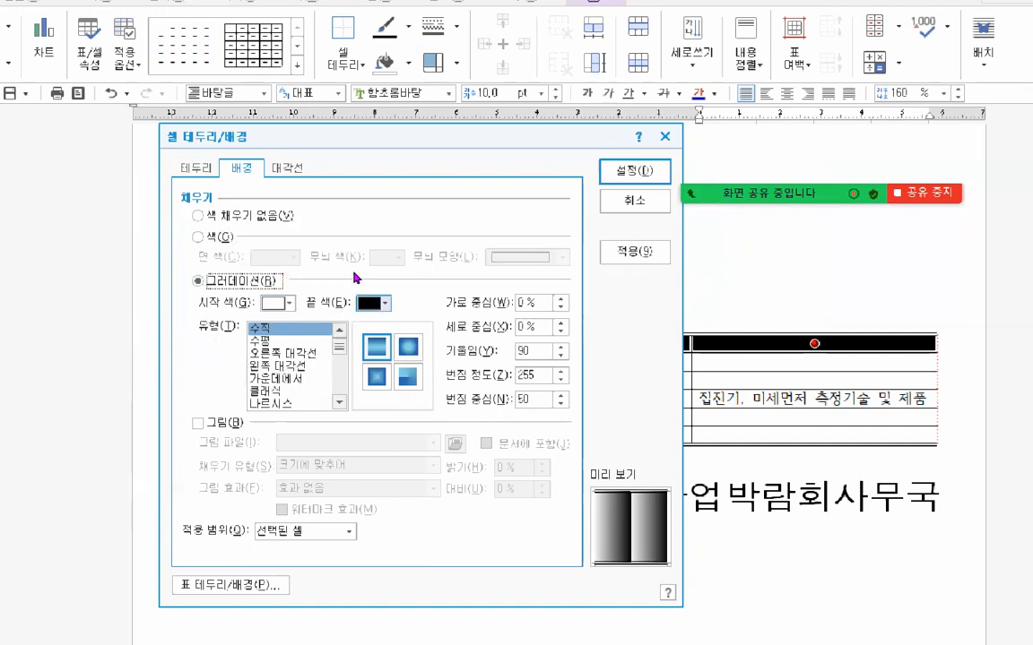
left_click(371, 303)
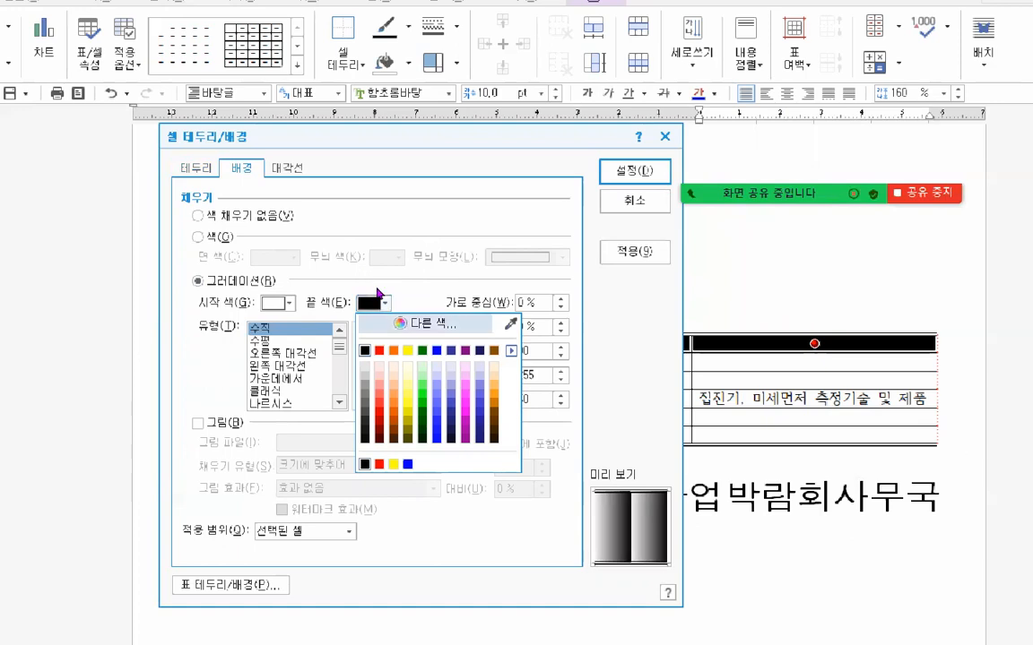
left_click(408, 351)
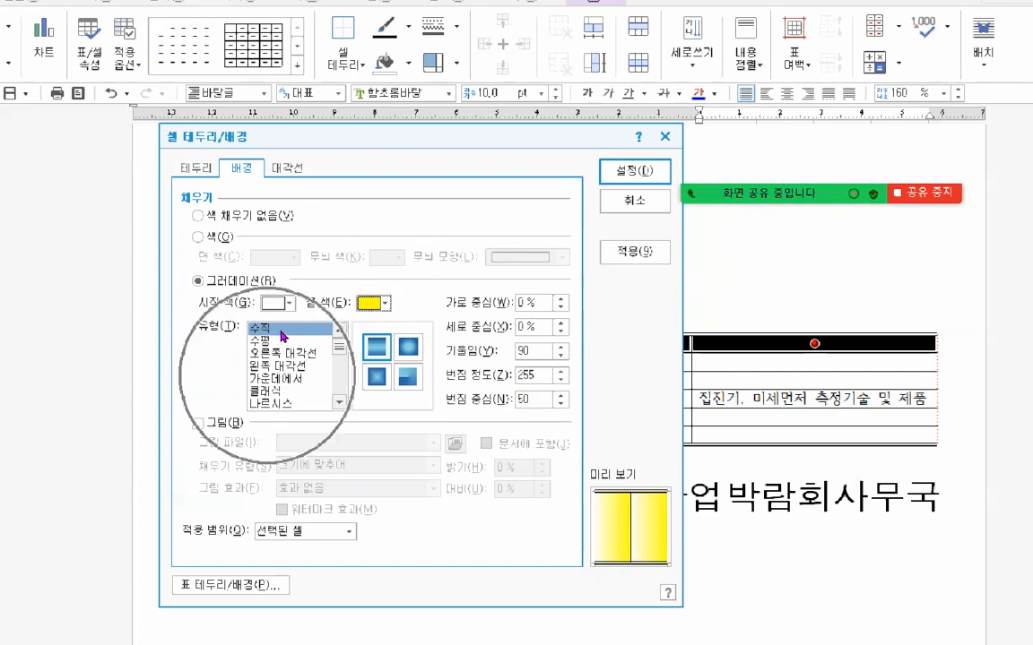
left_click(276, 377)
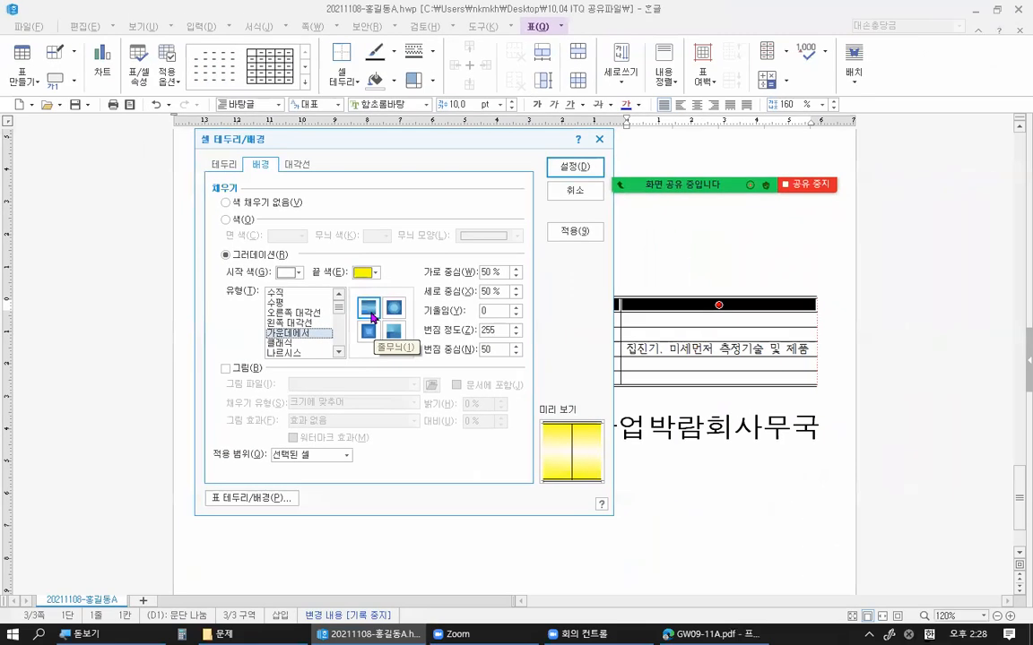
Compare the gradient with the sample table in GW09-11A.pdf, return to the Hangul document and apply the header row's border and background settings
left_click(695, 634)
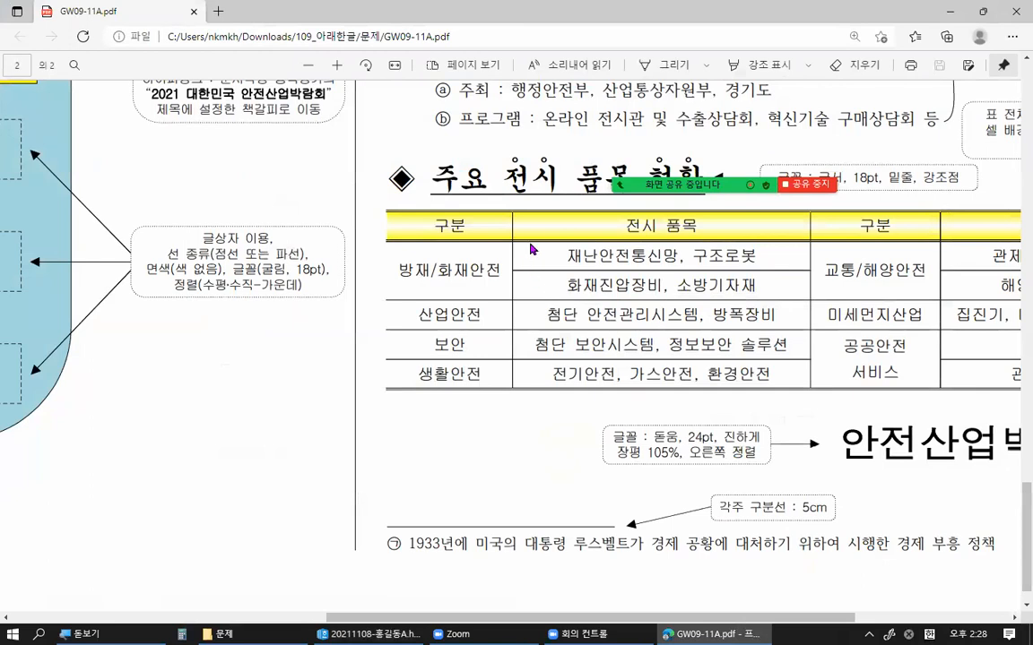
key("ctrl")
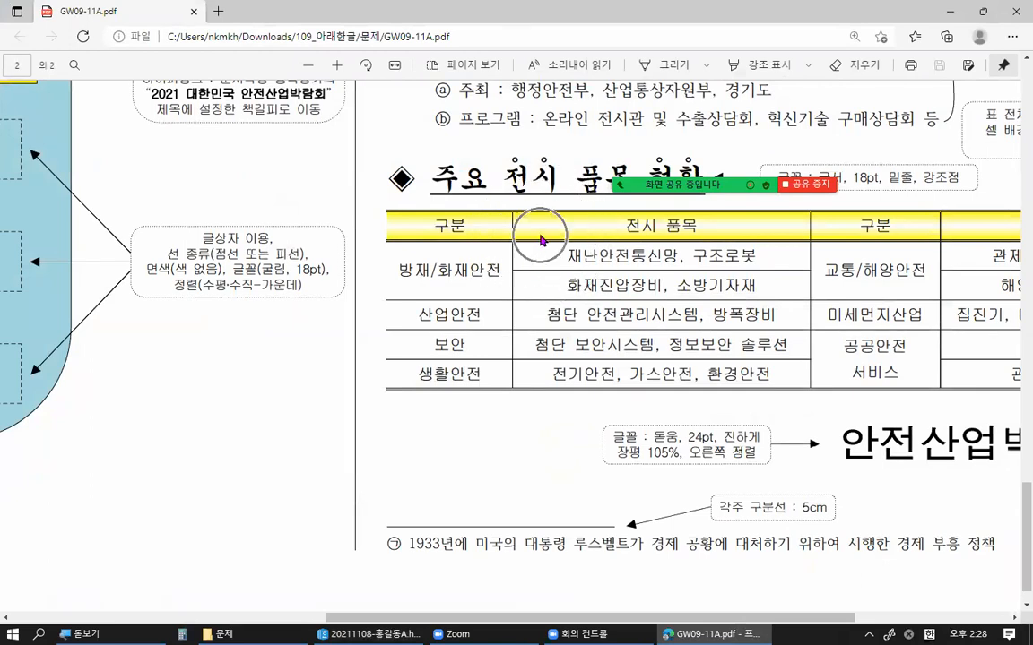
left_click(951, 15)
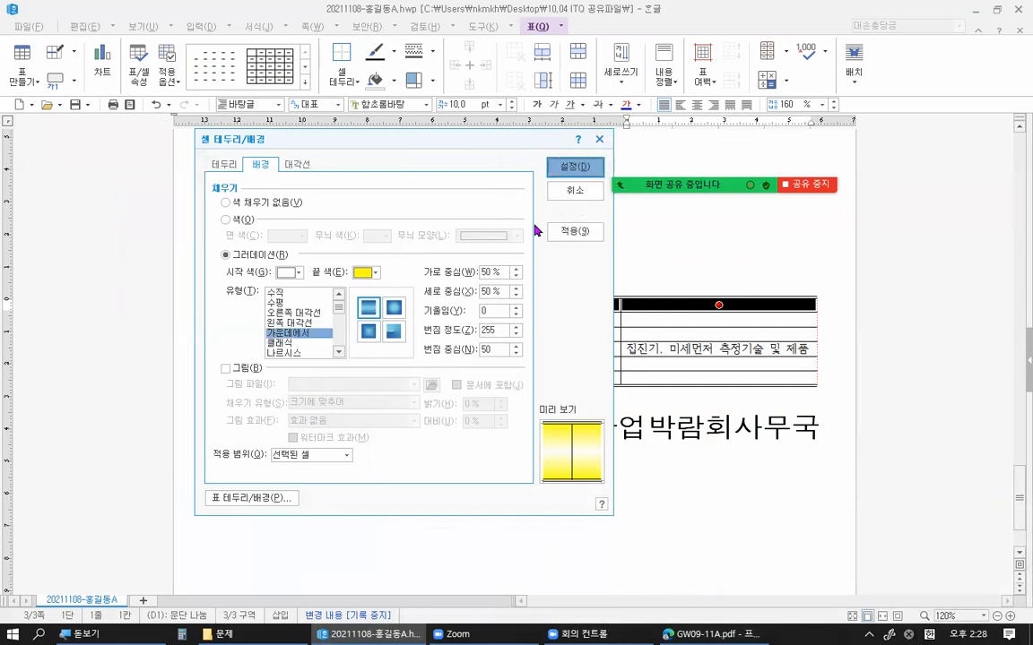
key("Return")
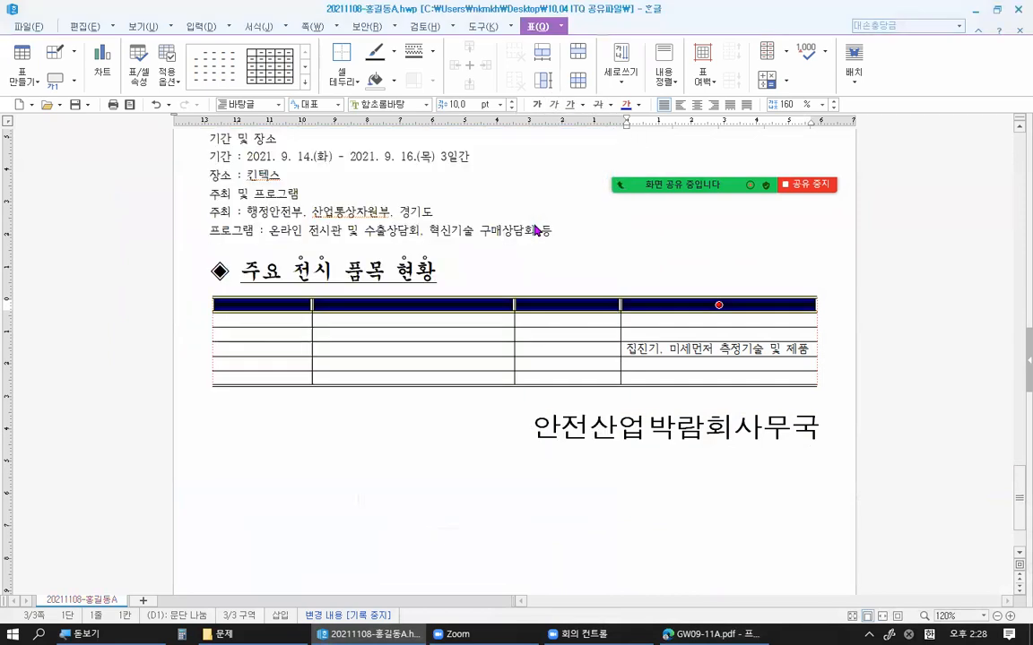
left_click(519, 272)
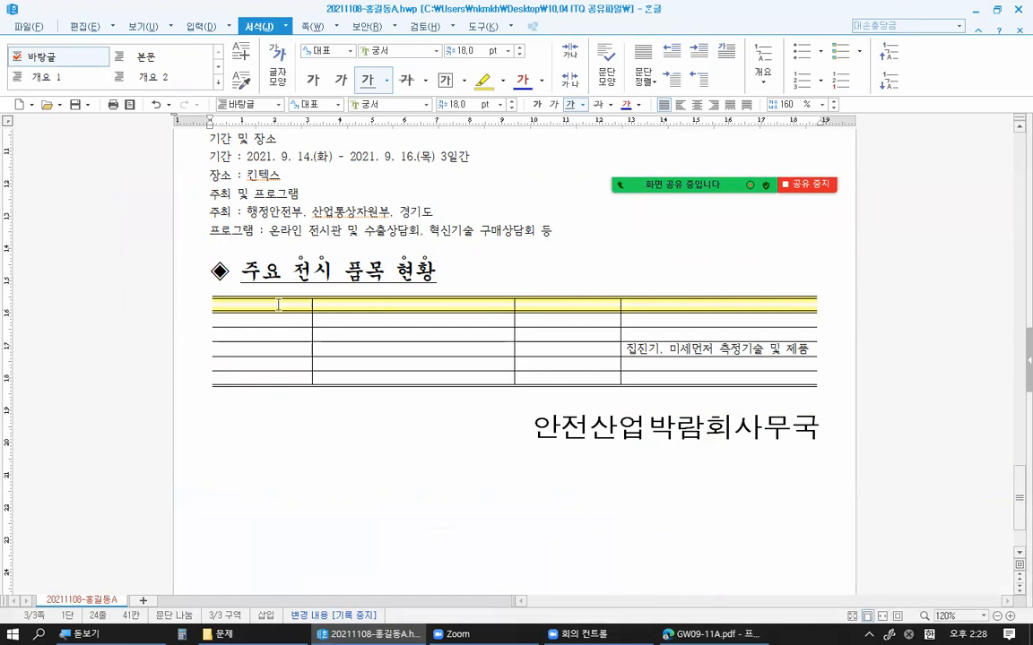
Select all cells of the table and set their font to 굴림 with center alignment
left_click_drag(269, 303, 677, 381)
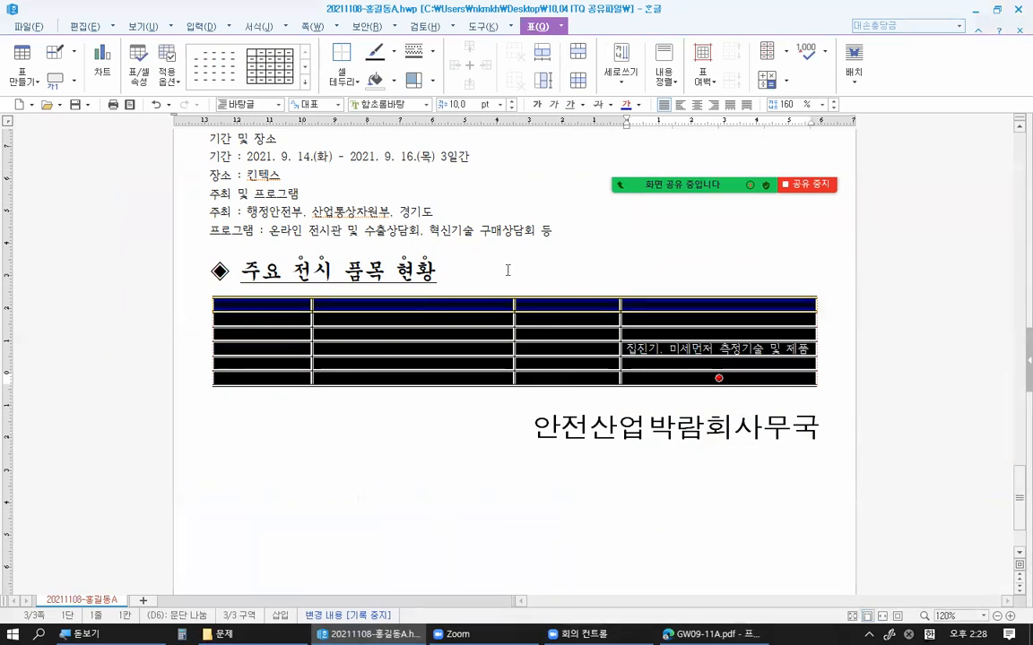
left_click(370, 106)
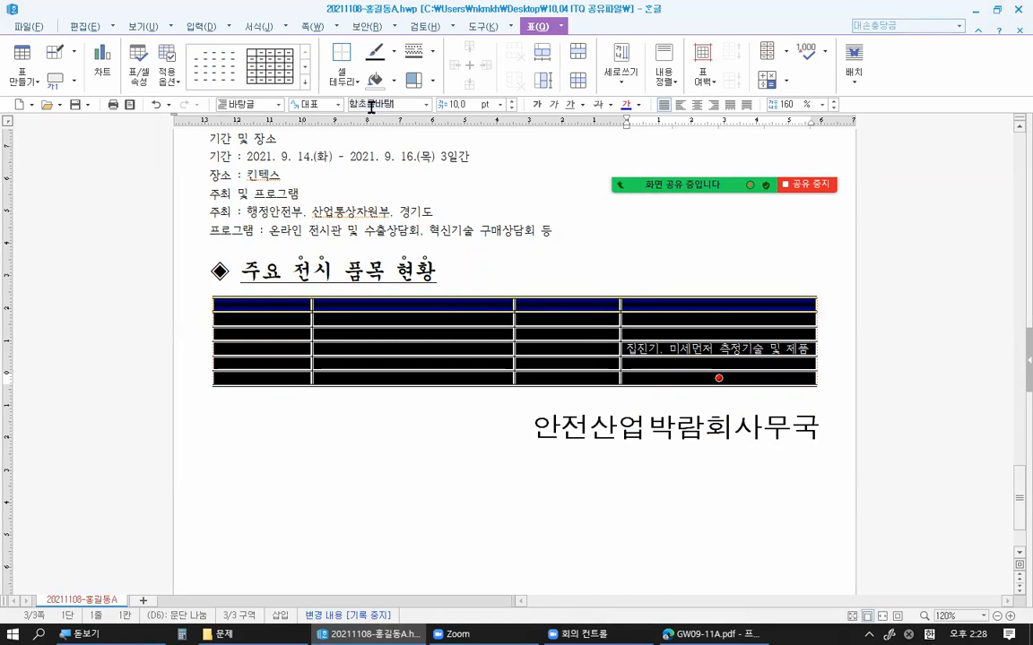
type("굴림")
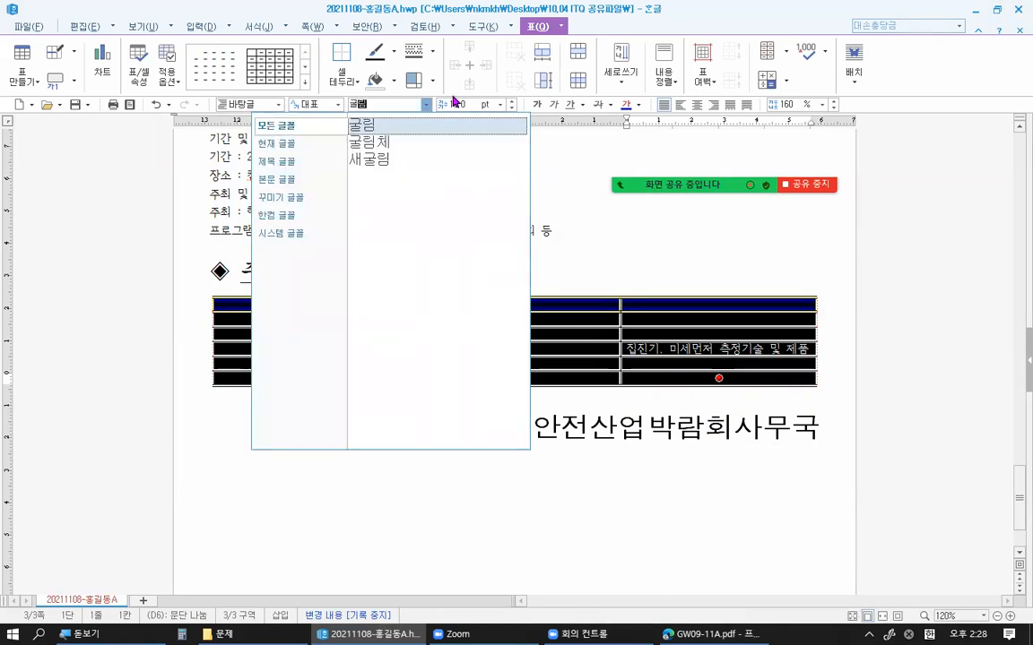
left_click(696, 106)
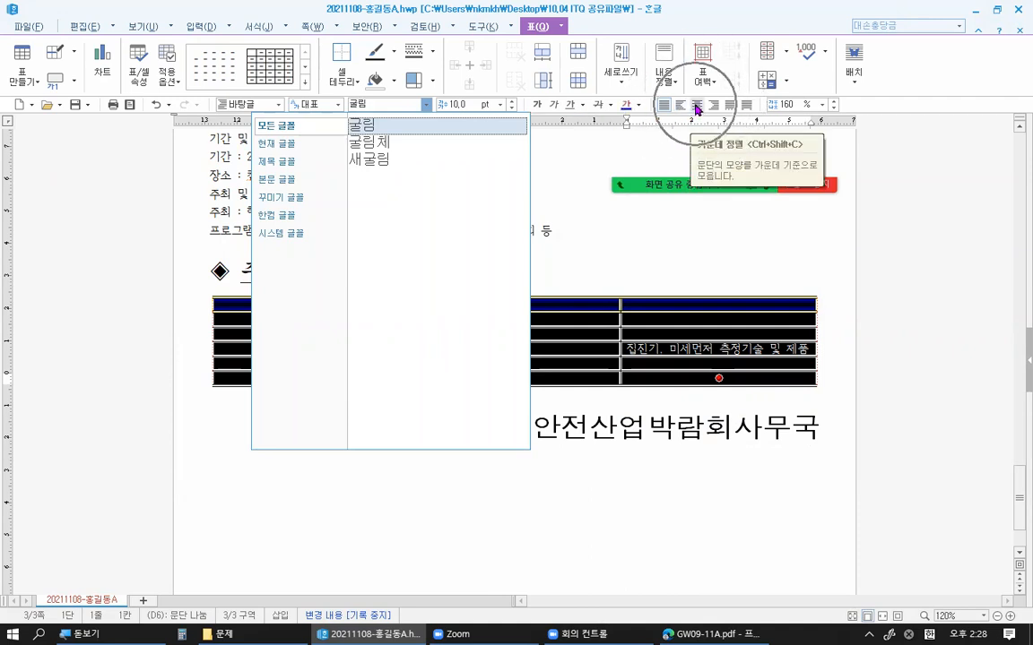
left_click(696, 107)
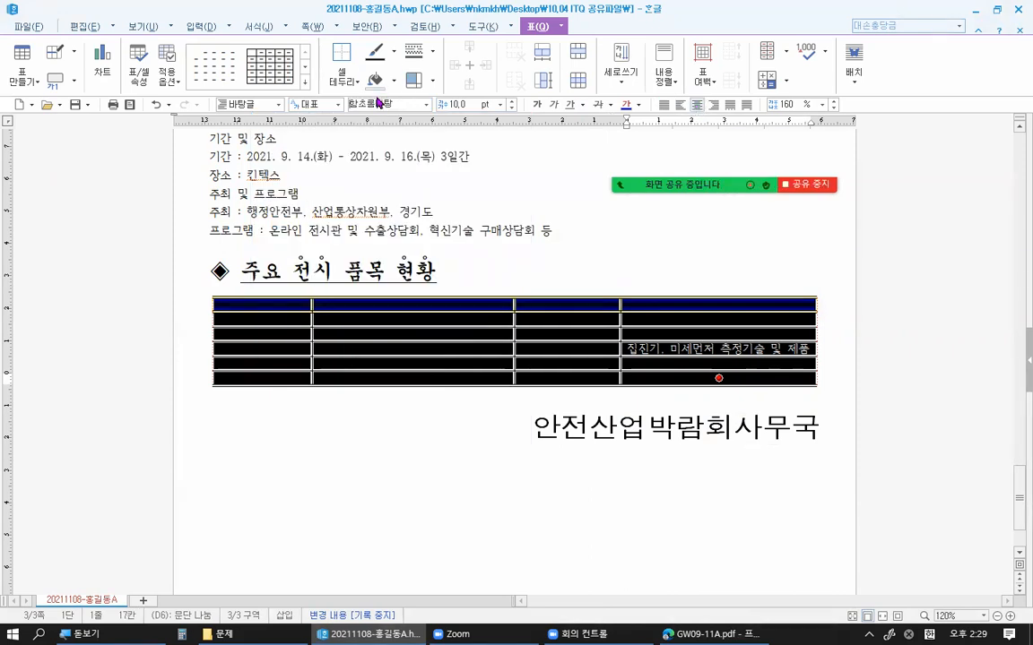
left_click(346, 105)
type("굴림")
key("Return")
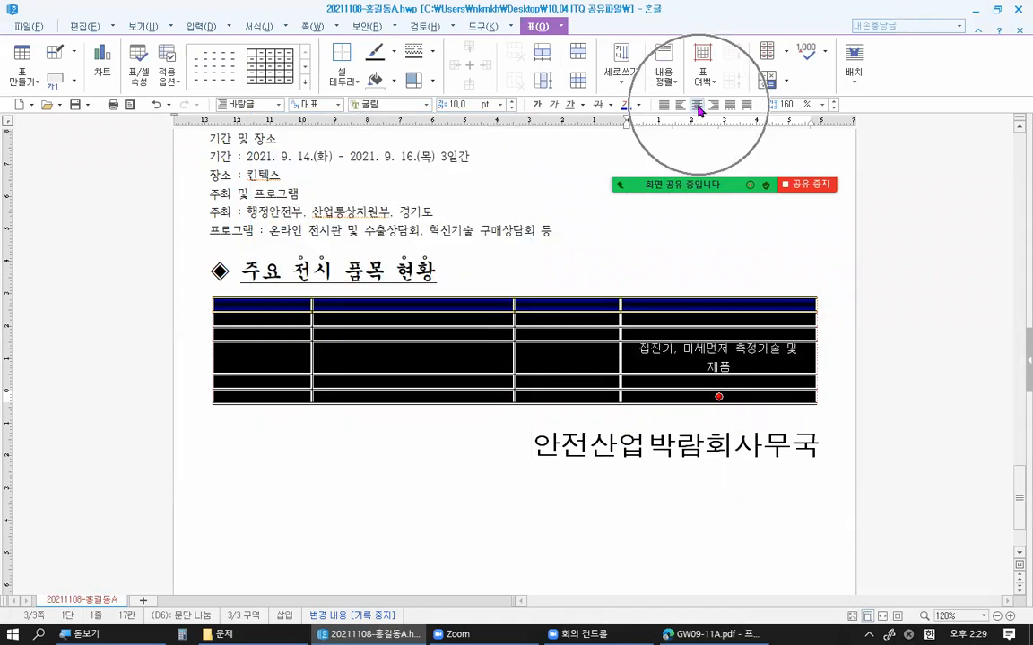
Widen the table's last column slightly so that "집진기, 미세먼저 측정기술 및 제품" fits on one line
left_click(706, 351)
left_click_drag(618, 335, 614, 335)
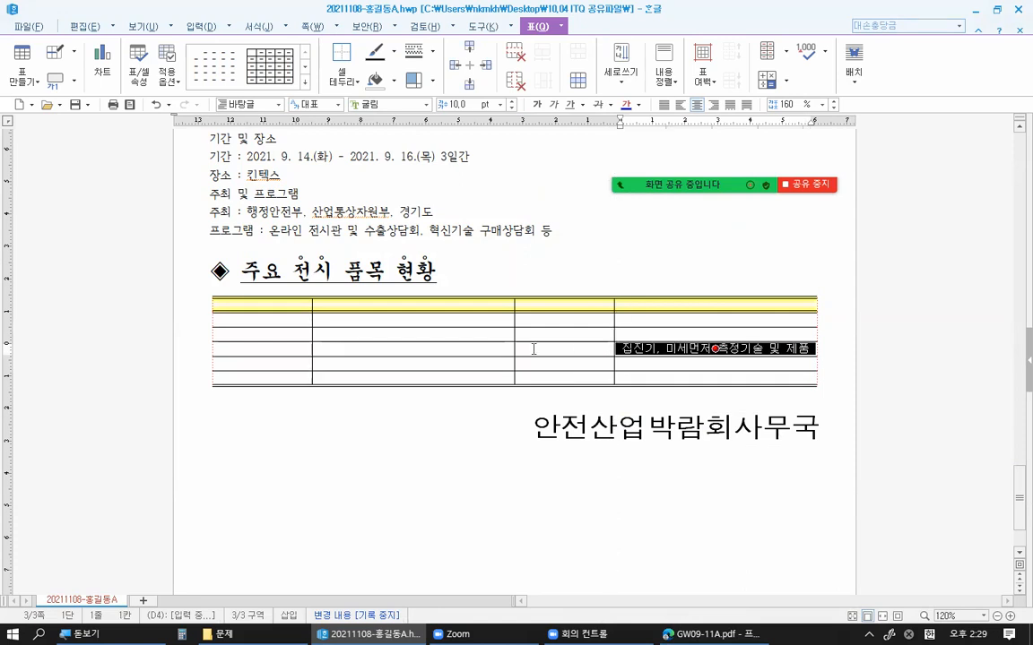
left_click(579, 268)
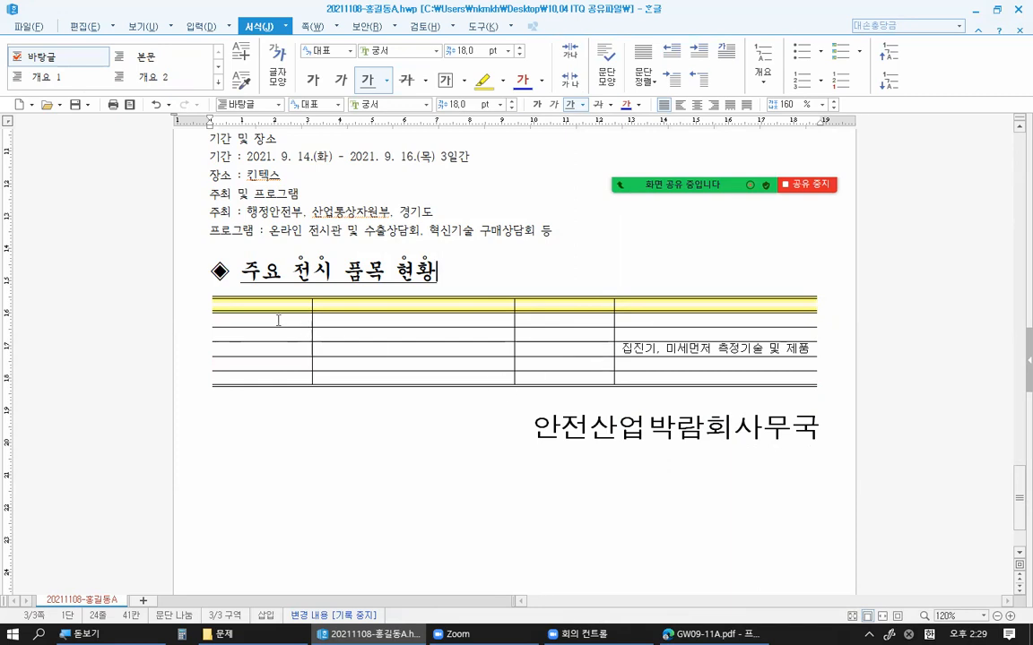
Select the whole table and increase the height of all its rows evenly by two increments
left_click_drag(268, 307, 665, 375)
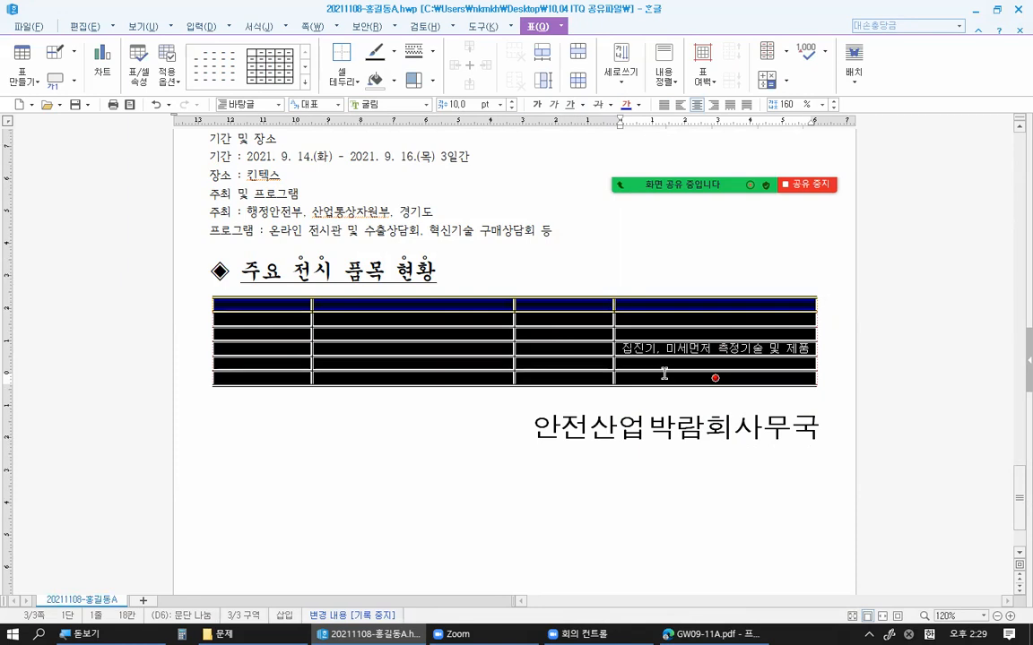
left_click(619, 269)
left_click_drag(230, 303, 662, 376)
key("ctrl+Down")
key("ctrl+Down")
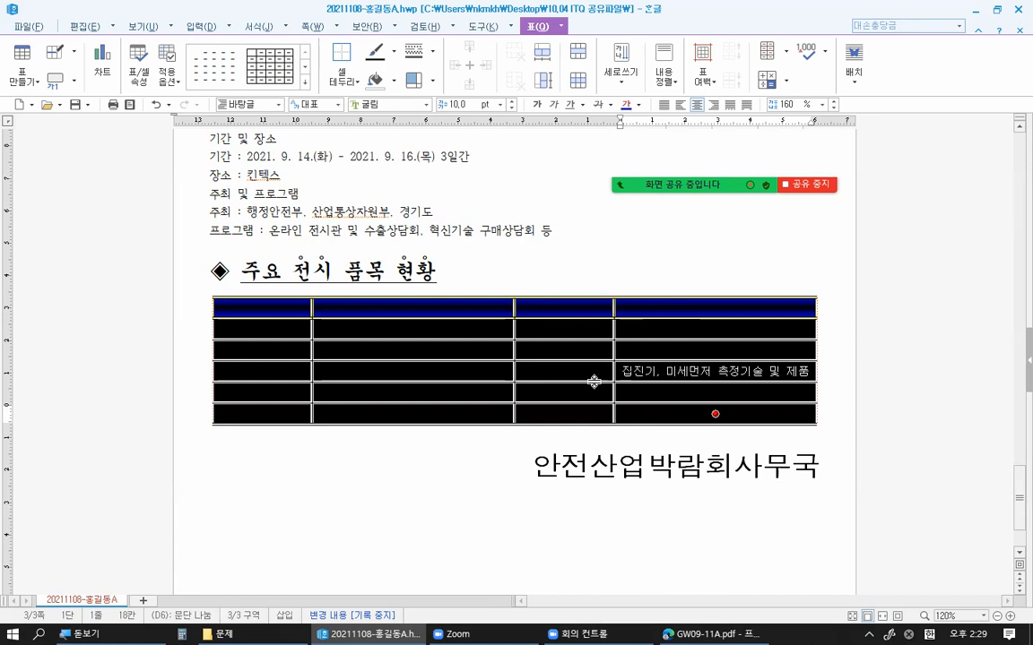
left_click(421, 251)
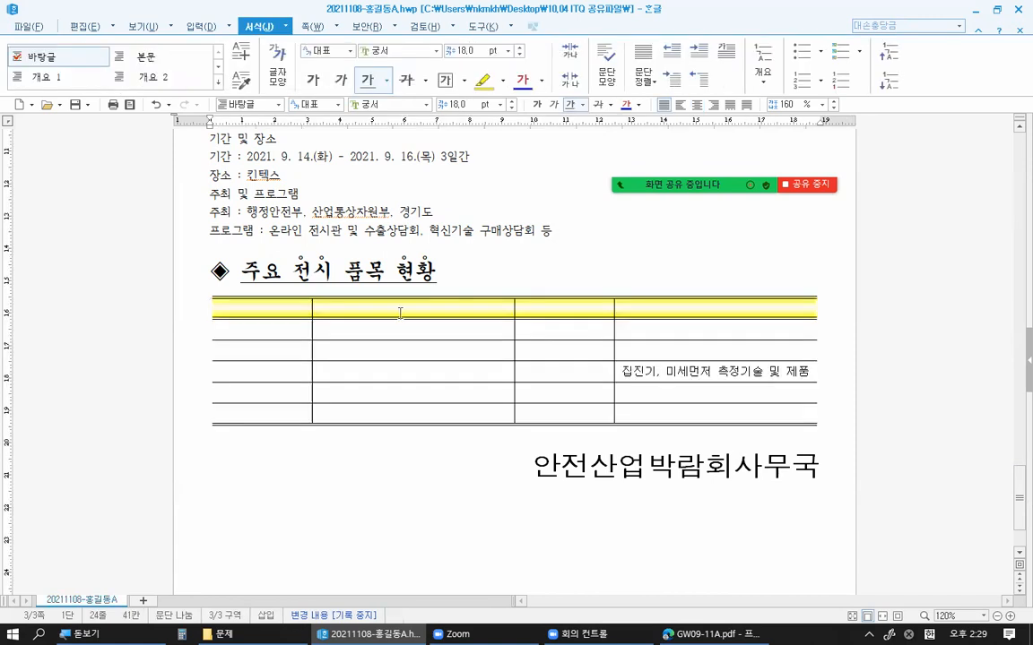
left_click_drag(244, 308, 684, 413)
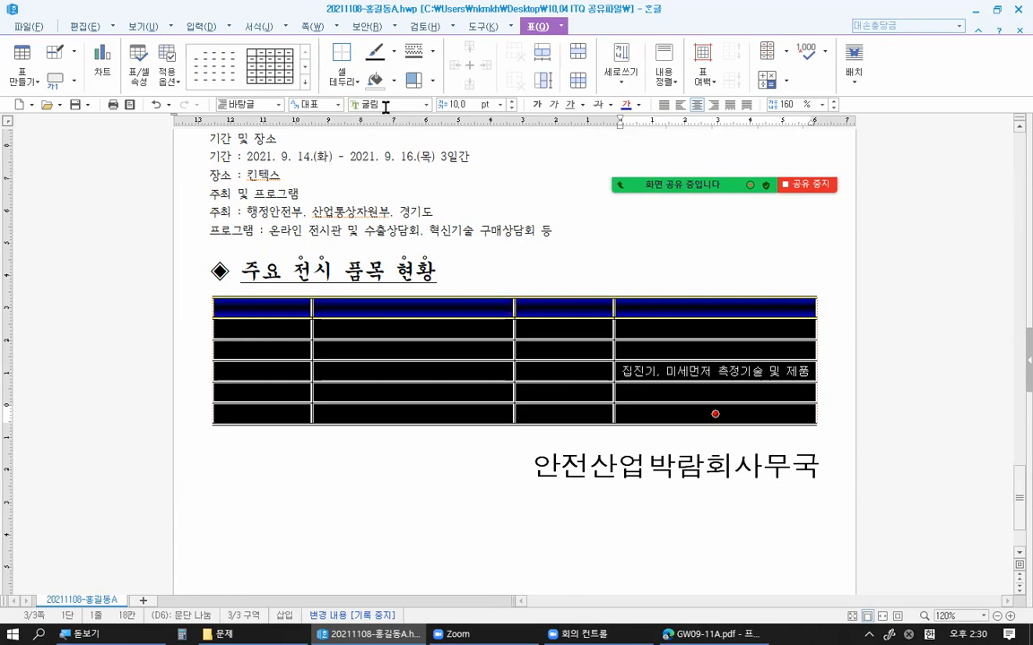
left_click(697, 104)
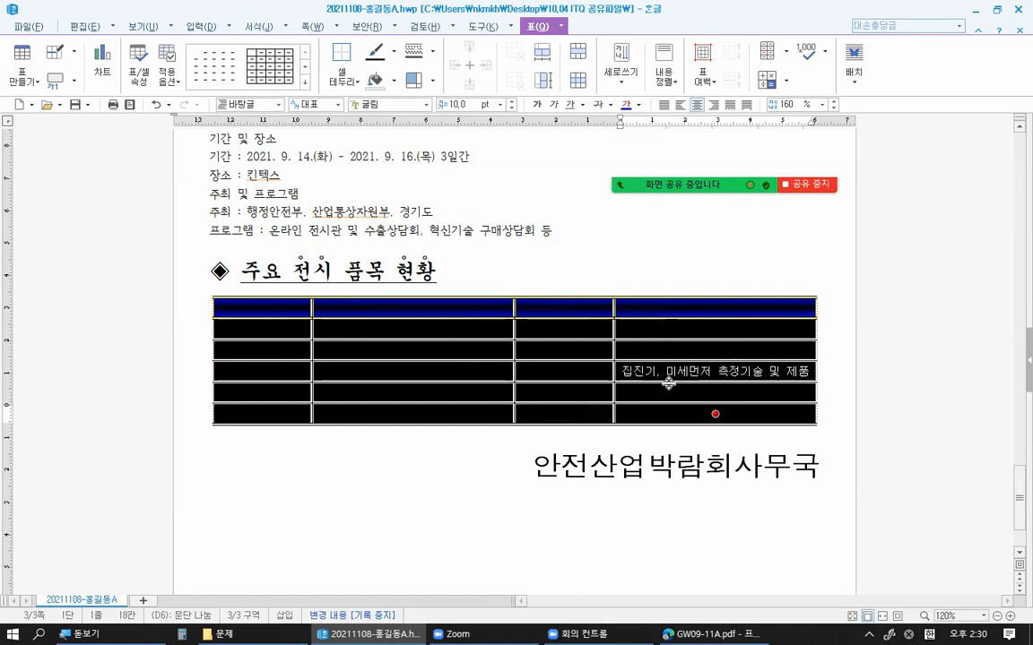
left_click(410, 308)
left_click_drag(258, 308, 685, 302)
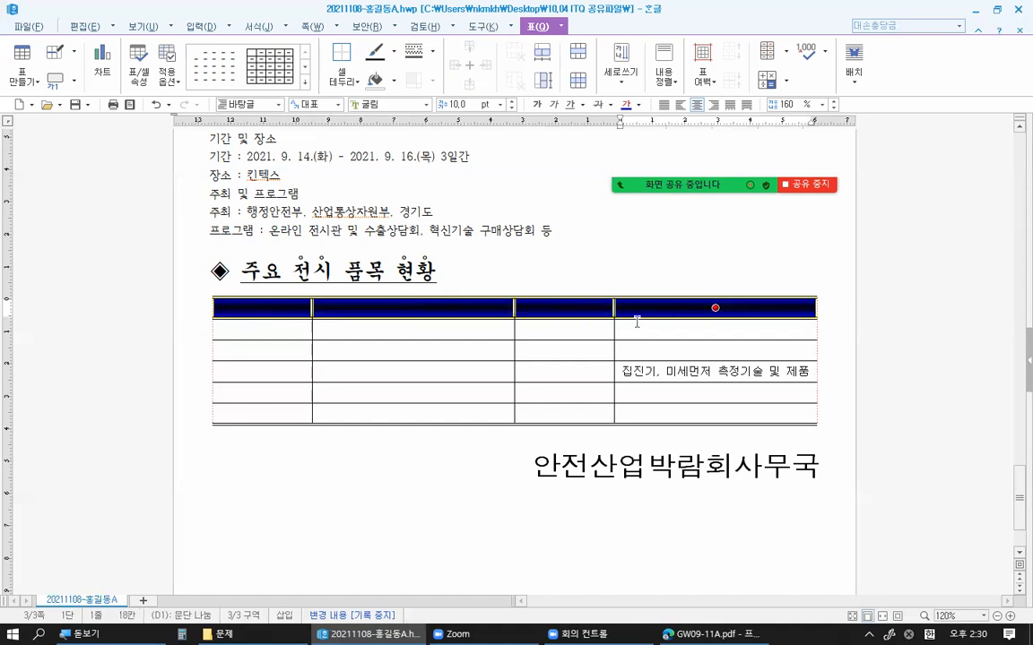
left_click(546, 297)
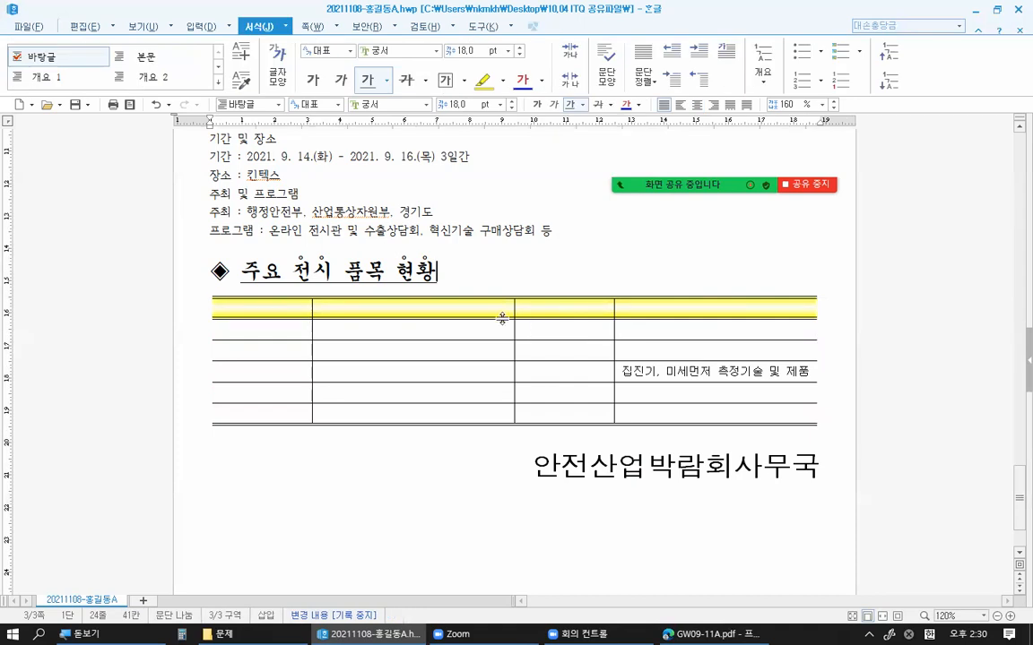
Merge the two cells directly below the header in the table's first column into one cell
left_click_drag(253, 332, 260, 349)
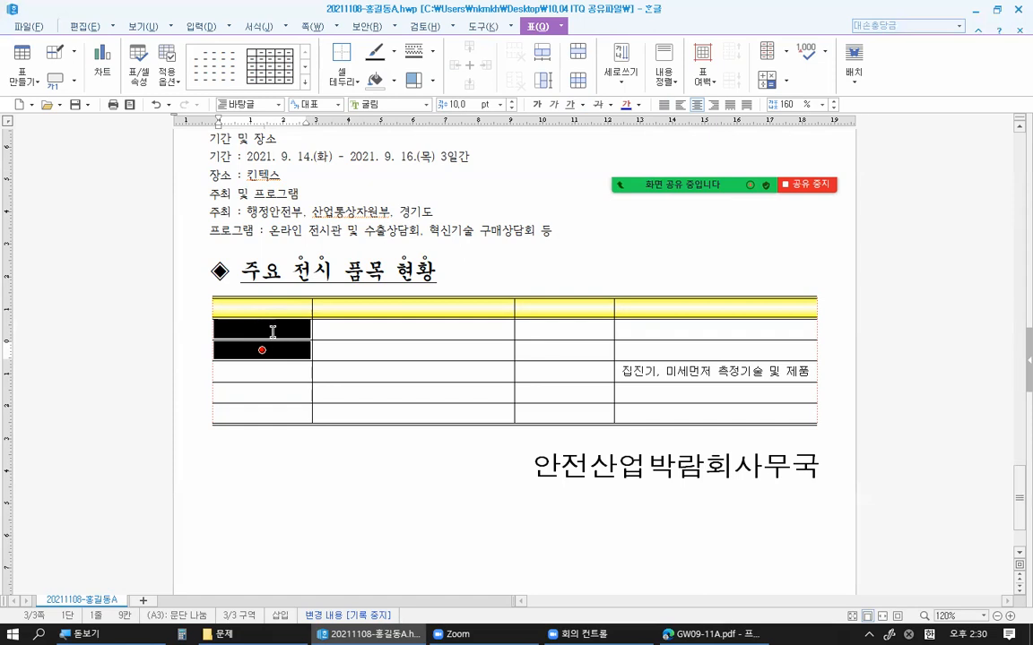
left_click_drag(273, 332, 276, 330)
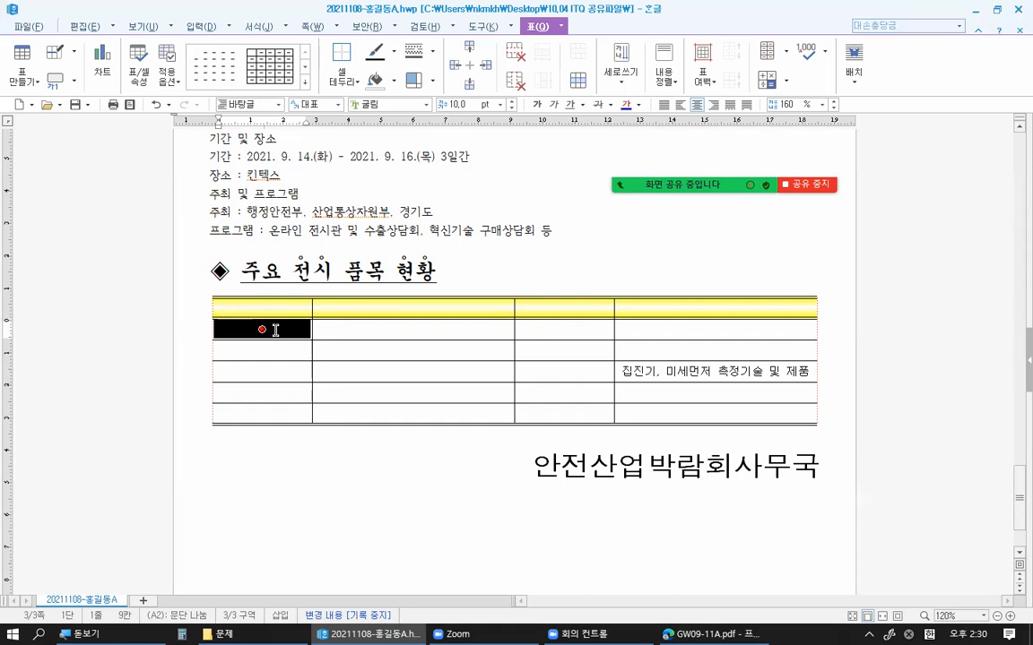
left_click_drag(271, 329, 276, 351)
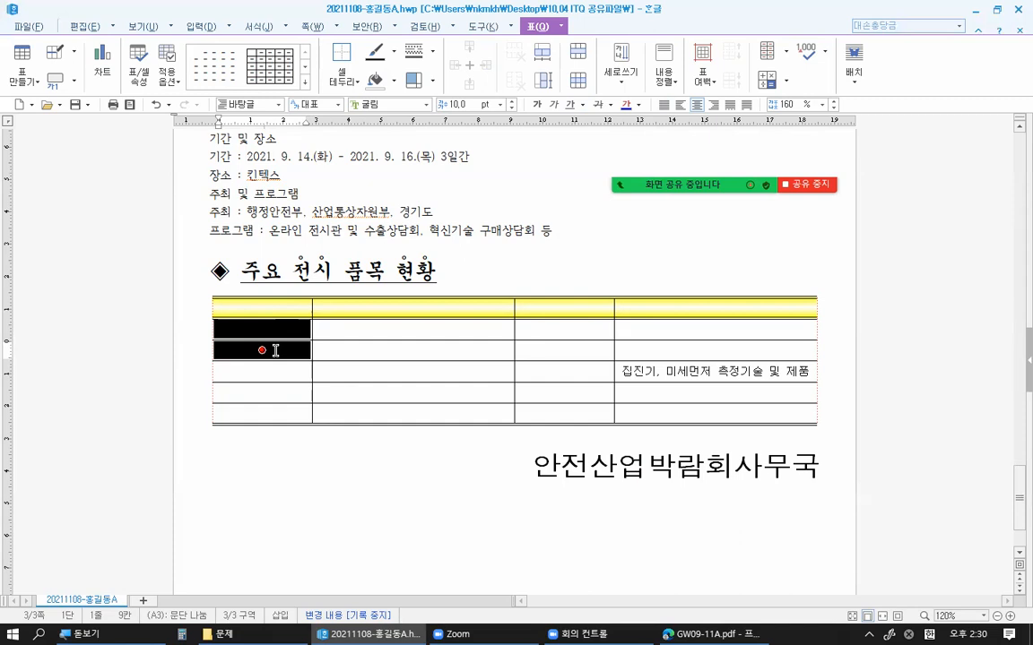
key("m")
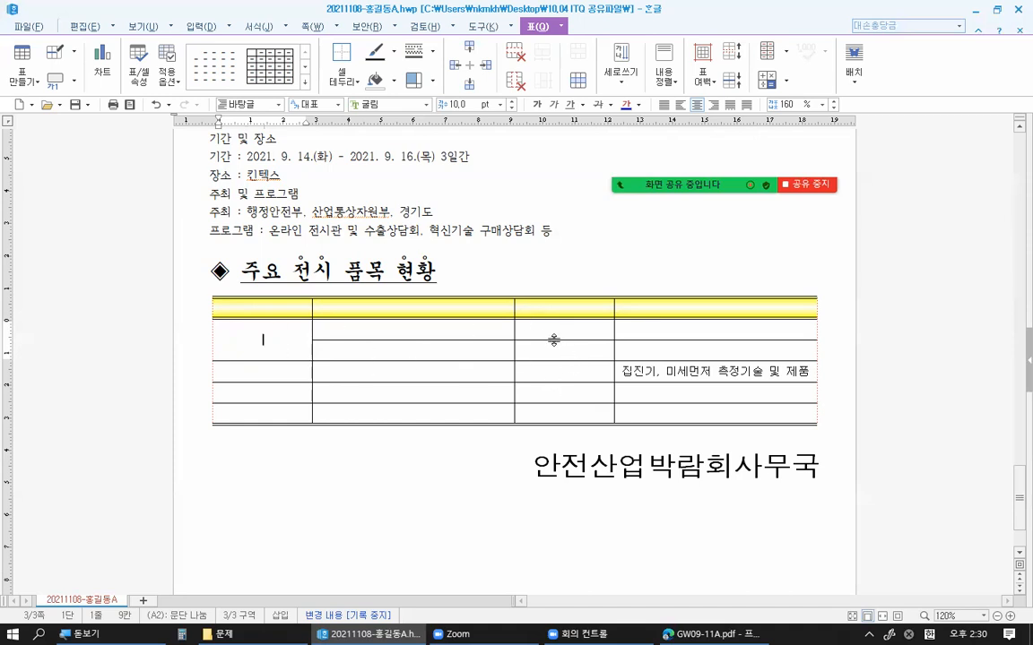
In the table's third column, merge the two cells below the header, and merge the last two cells
left_click_drag(556, 333, 562, 349)
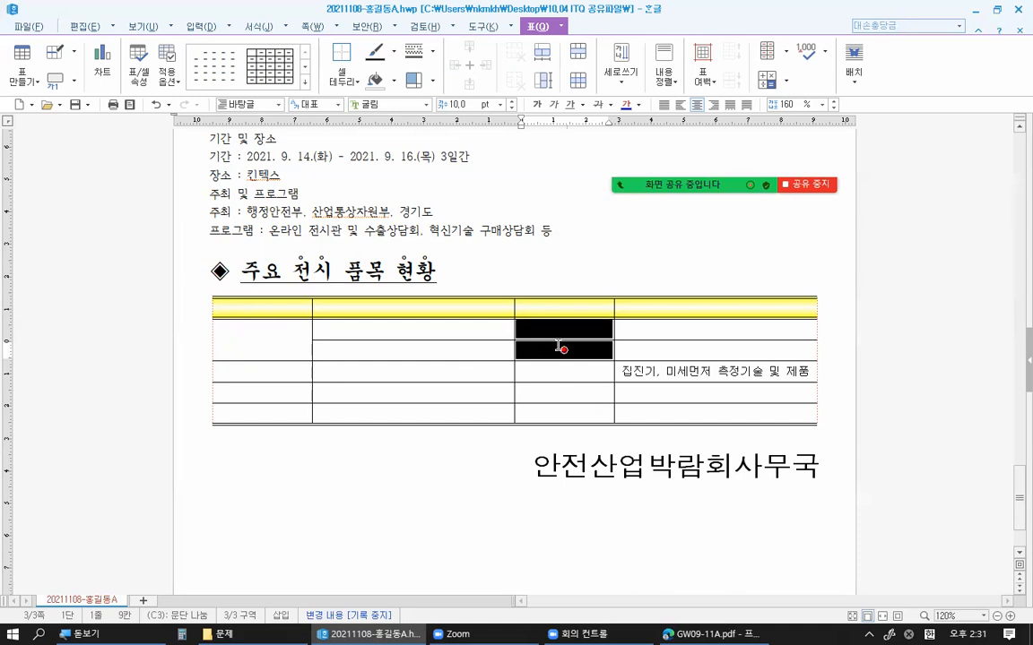
key("m")
left_click_drag(564, 393, 575, 413)
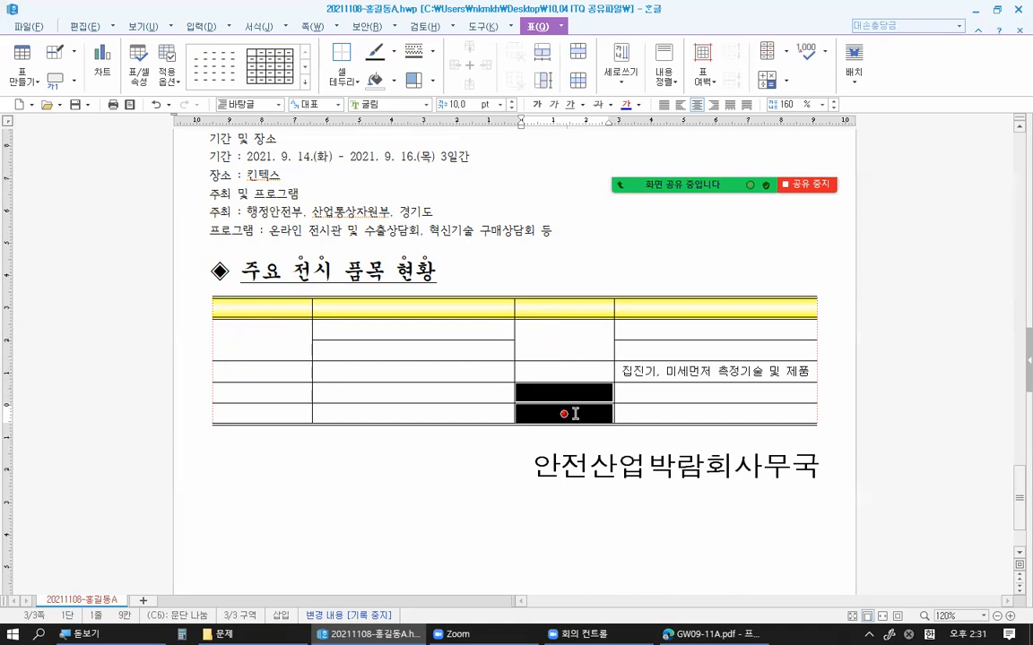
key("m")
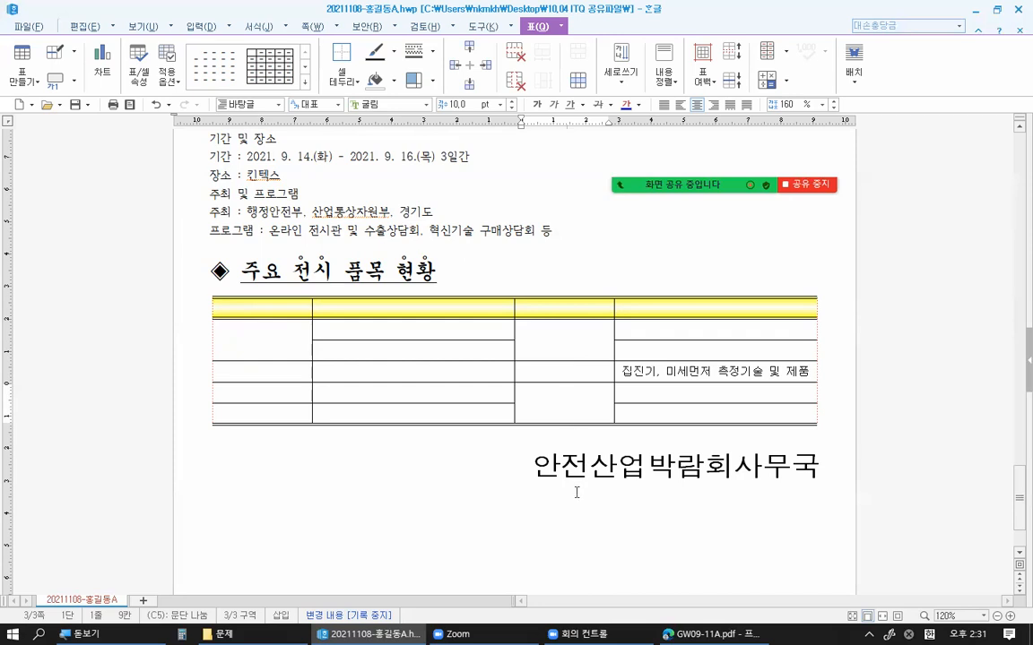
scroll(463, 491, "down", 2)
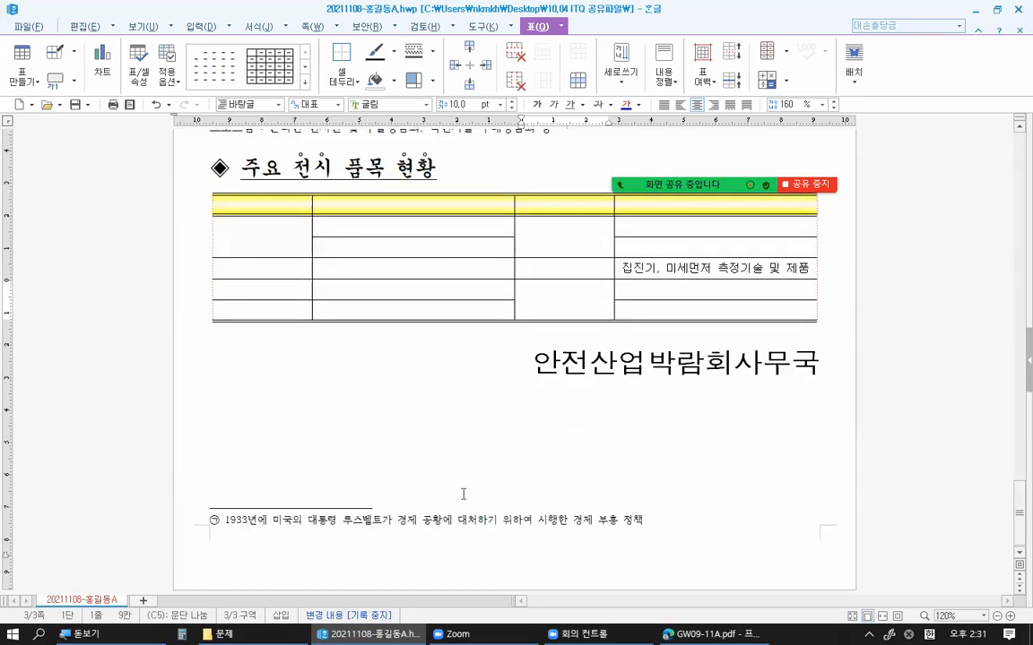
scroll(511, 390, "up", 3)
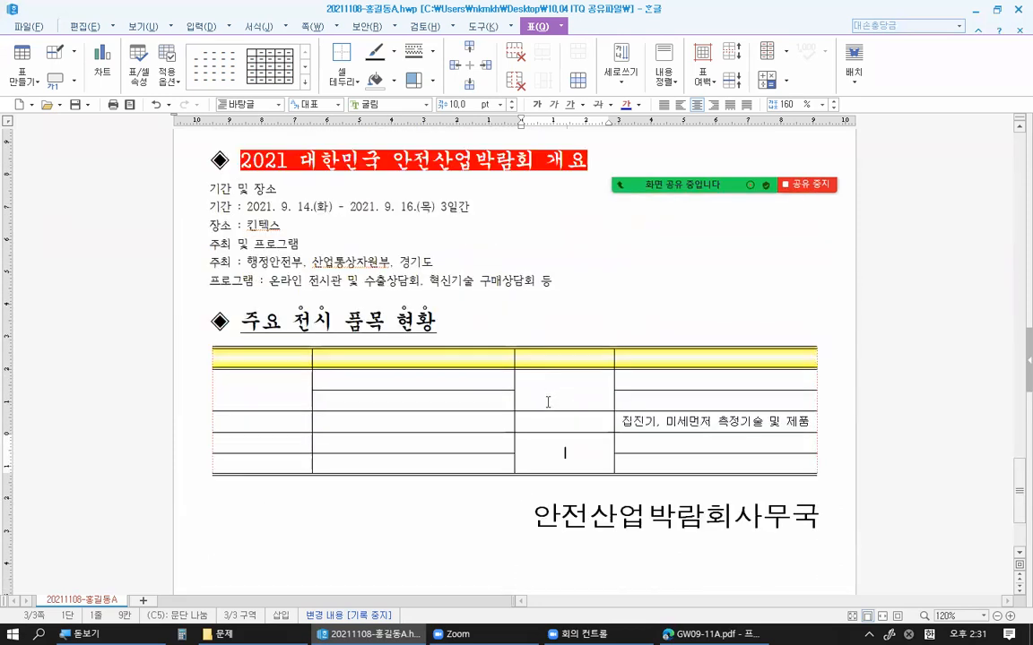
scroll(538, 399, "up", 2)
scroll(516, 398, "down", 2)
scroll(516, 397, "down", 2)
scroll(517, 396, "down", 1)
scroll(422, 346, "up", 2)
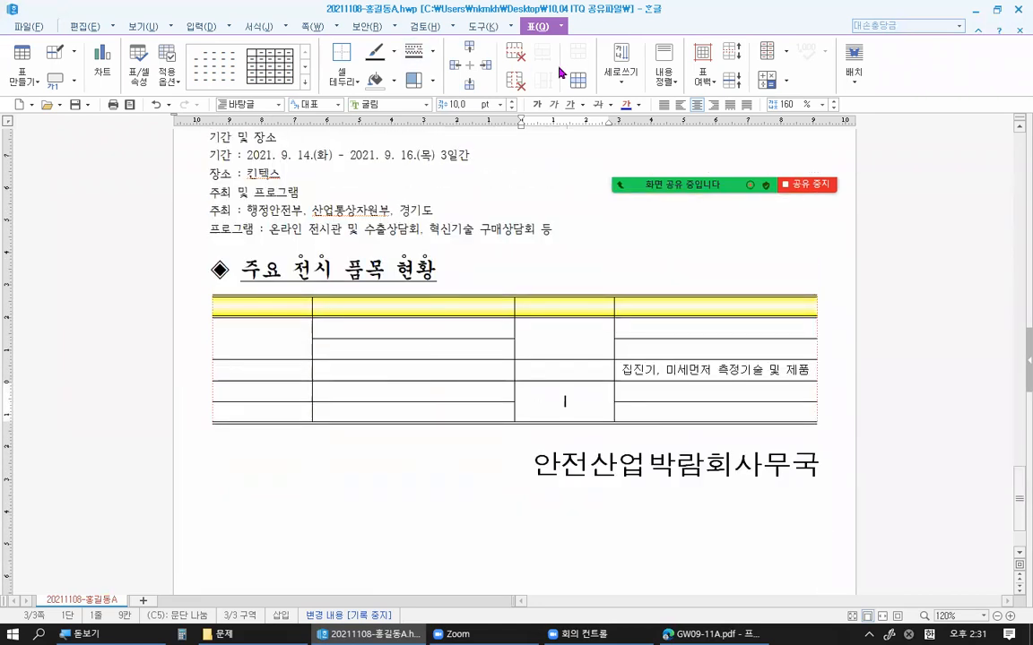
mouse_move(653, 187)
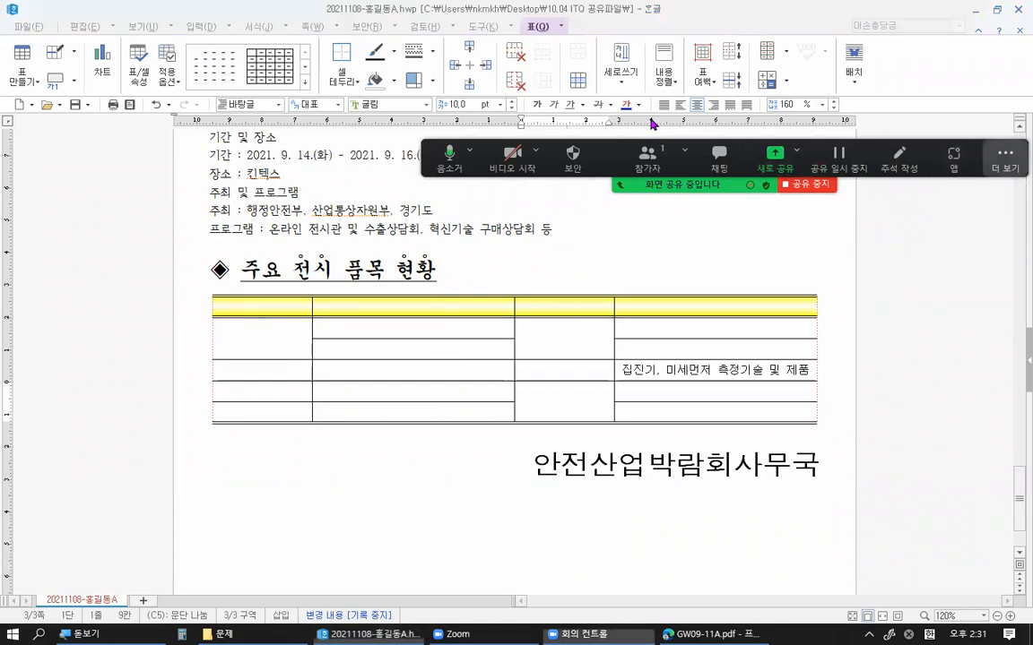